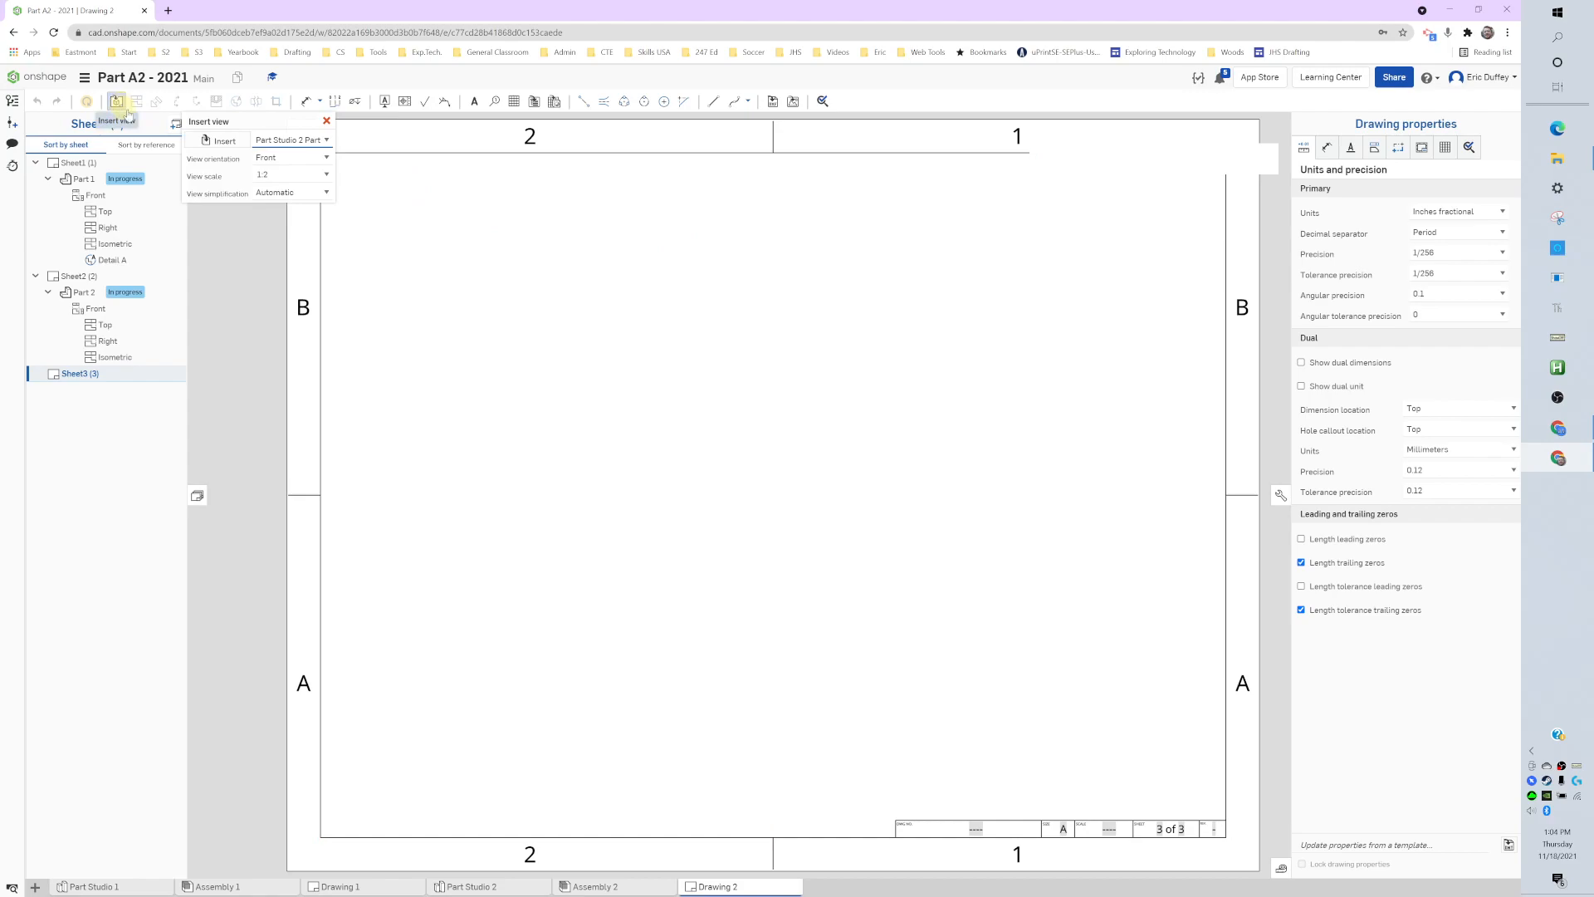
# - Insert the front view of Part 4 from Part Studio 2 on Sheet3 and project its top view above it
pyautogui.click(220, 140)
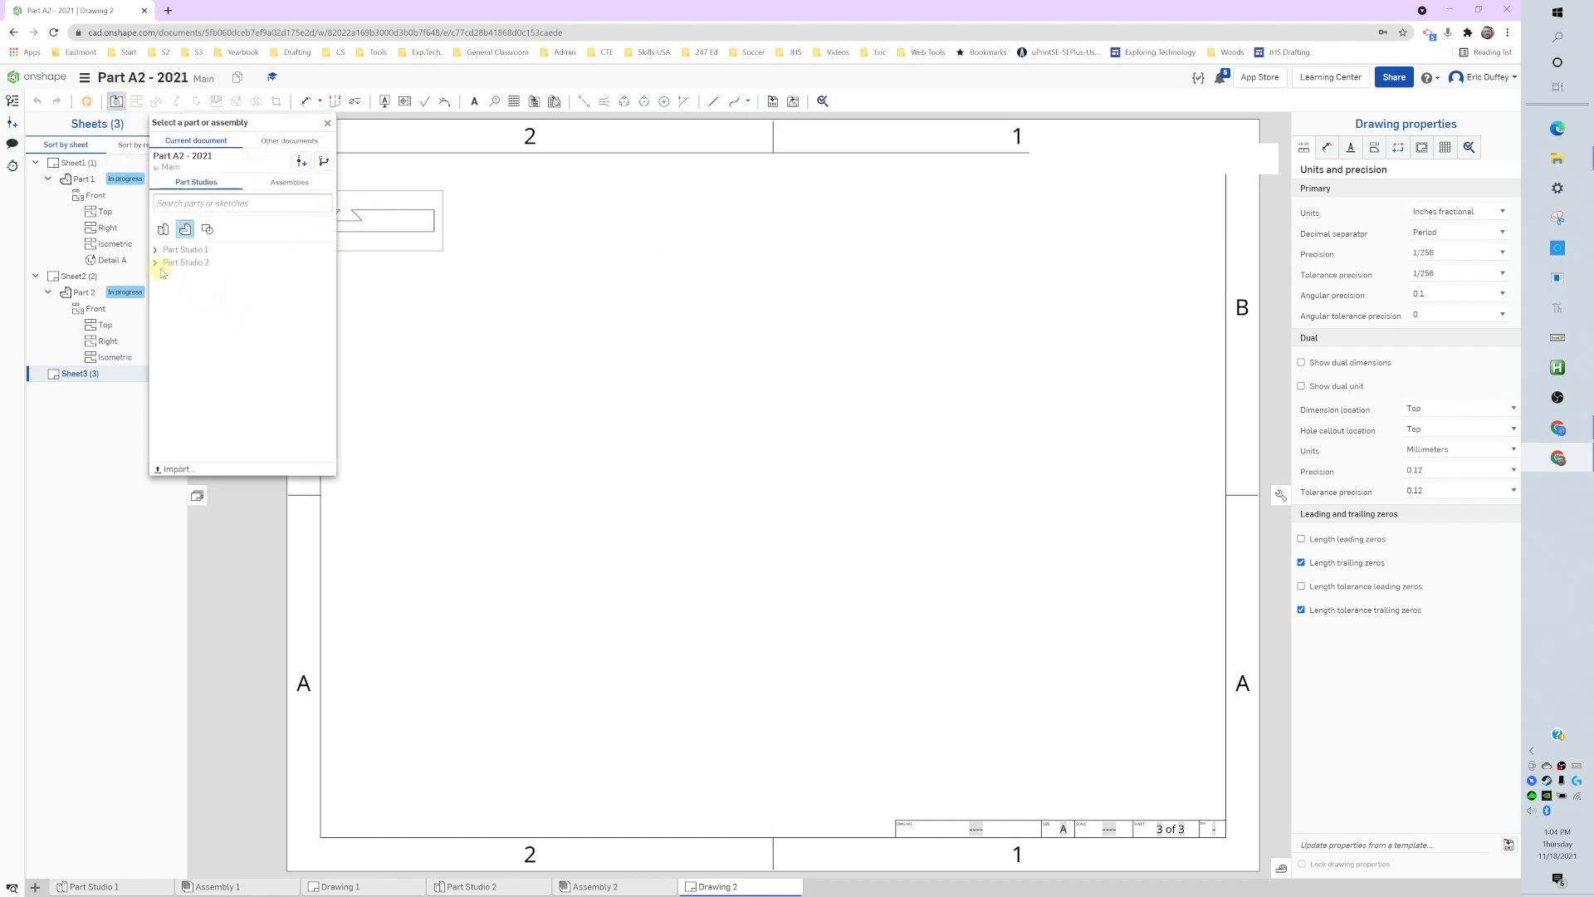
pyautogui.click(158, 263)
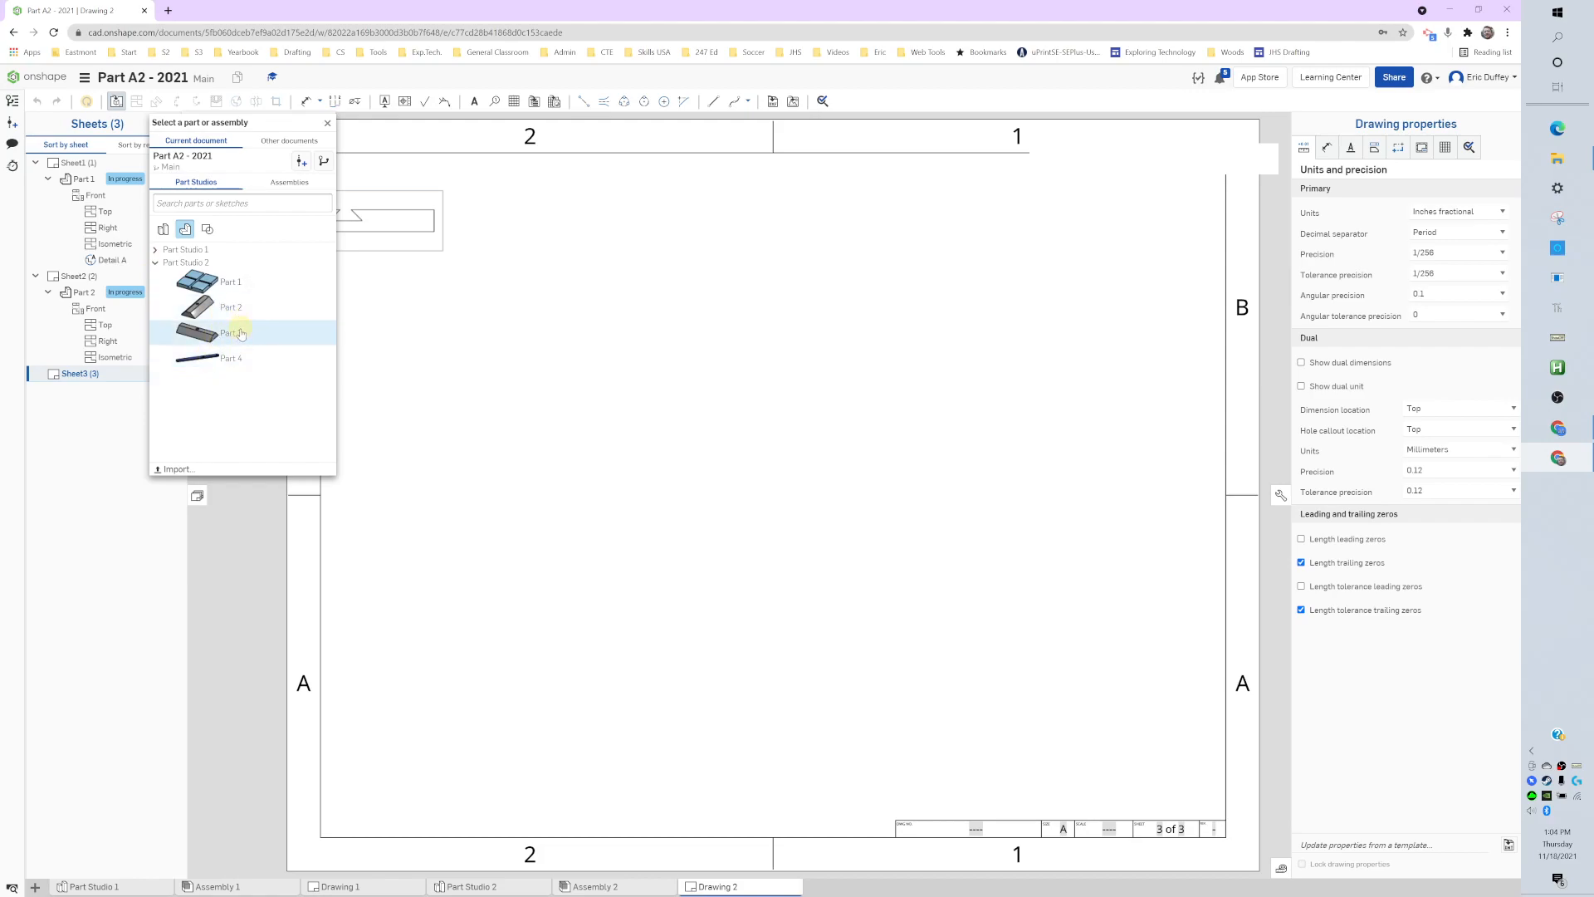
pyautogui.click(208, 360)
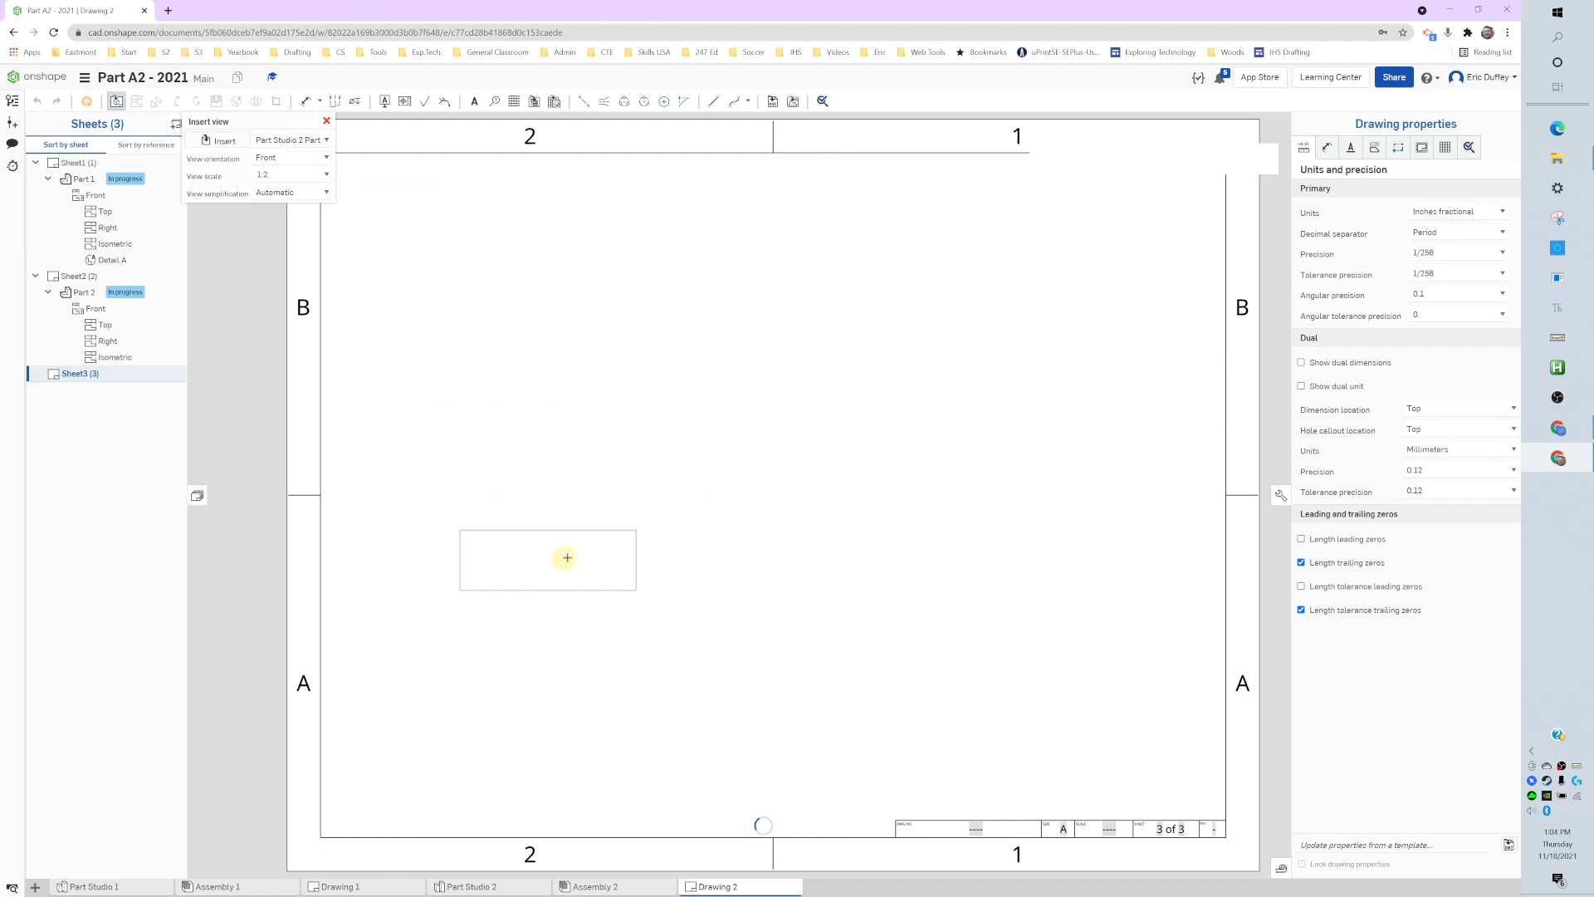
pyautogui.click(577, 552)
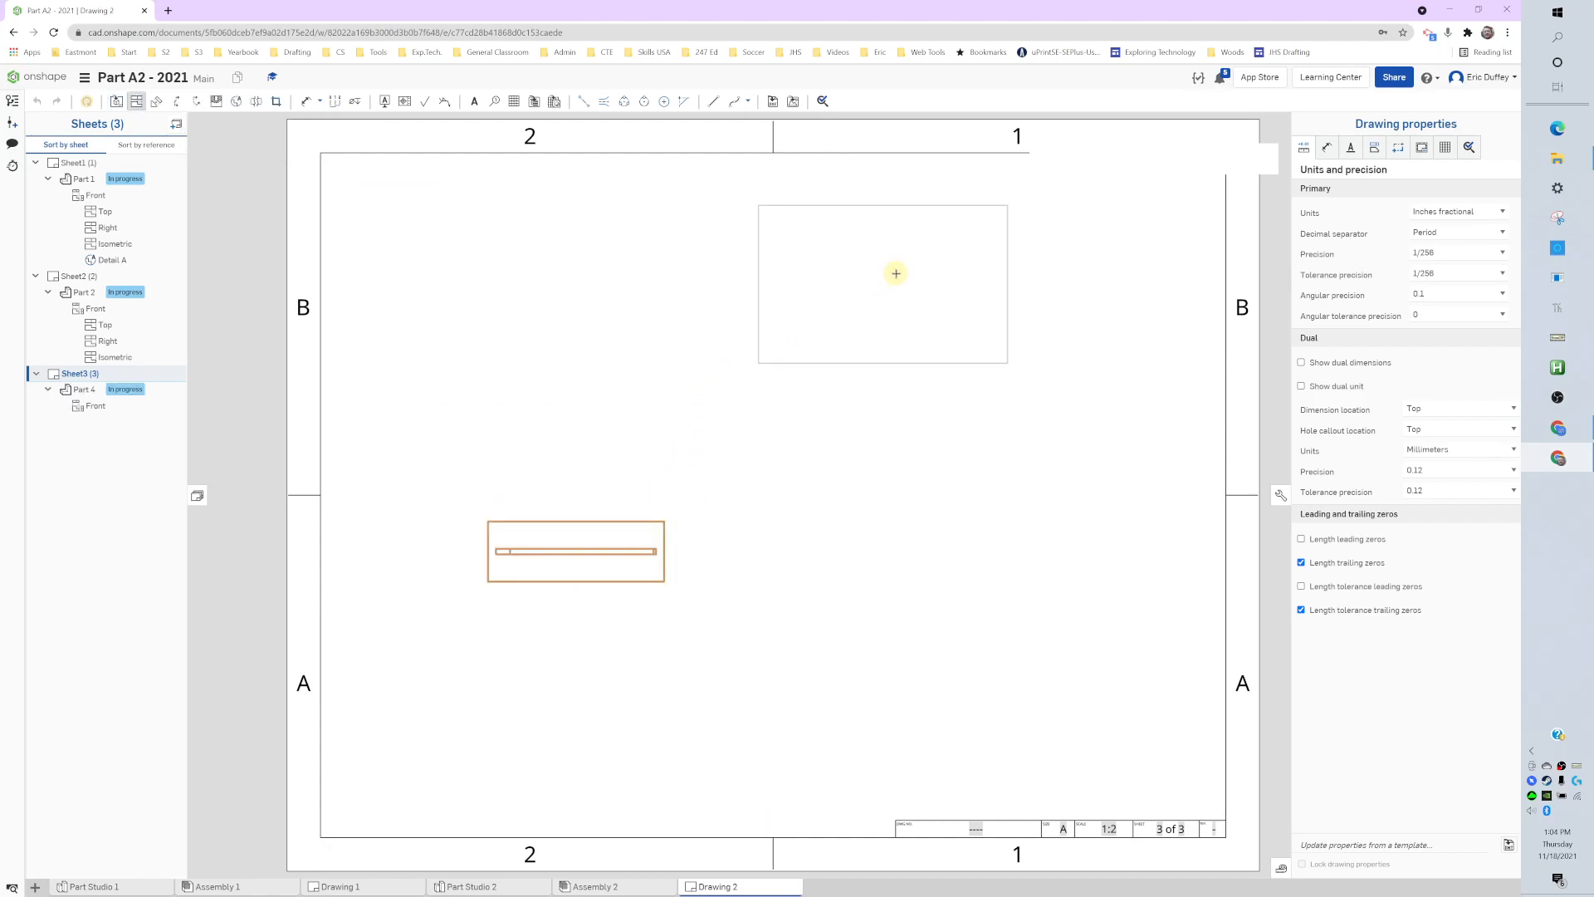
pyautogui.click(590, 299)
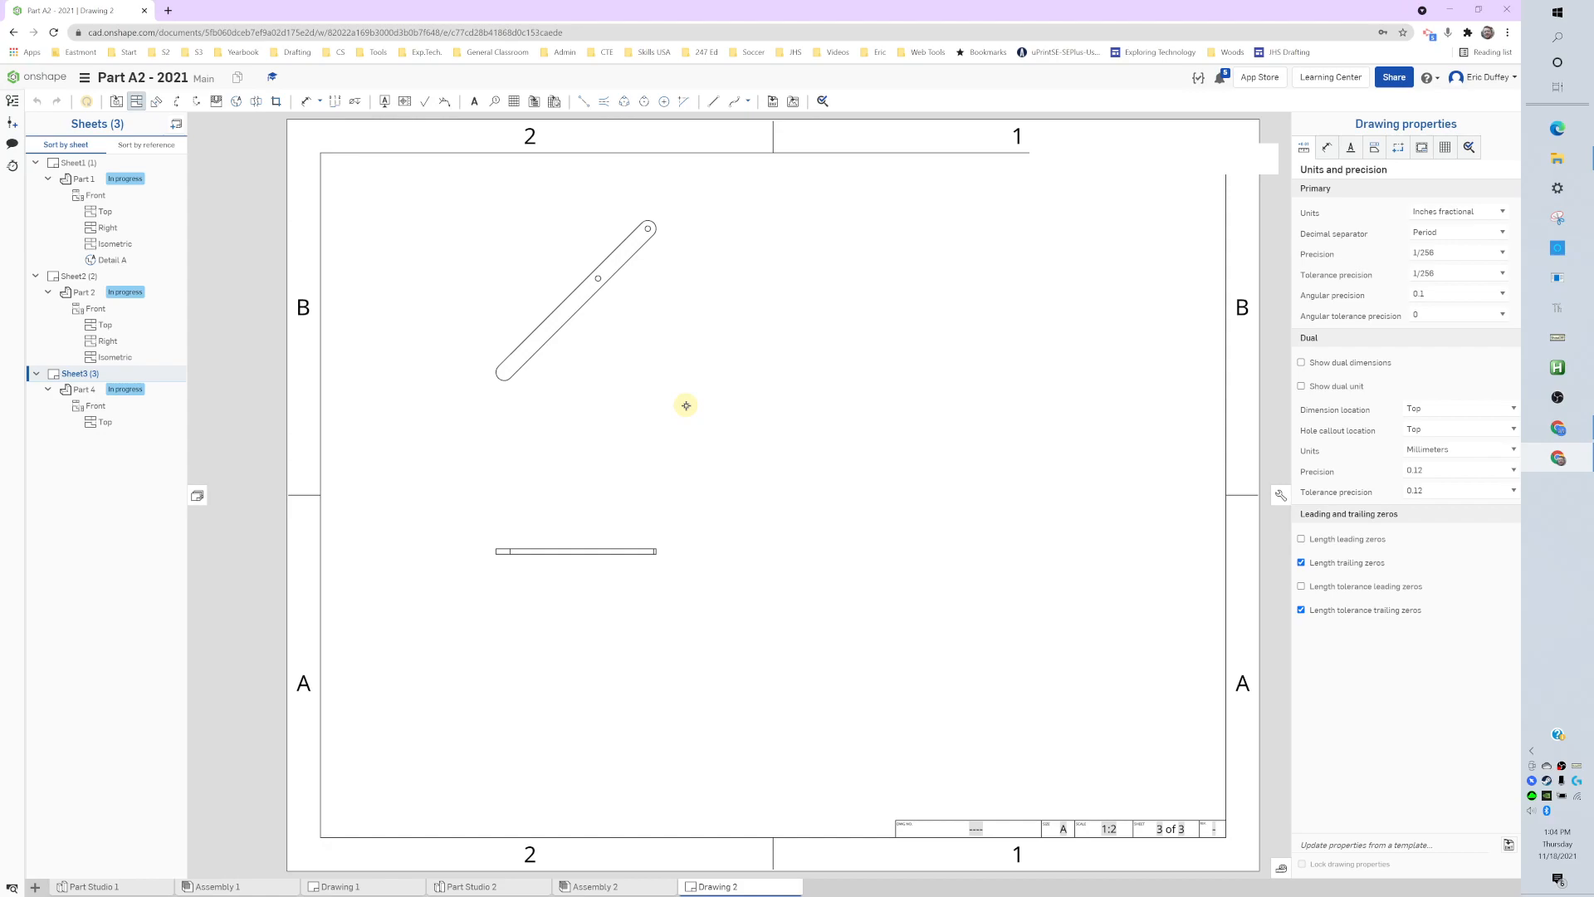
# - Dimension the overall length of Part 4's front view, and move the front and top views to the left edge of the sheet
pyautogui.press('d')
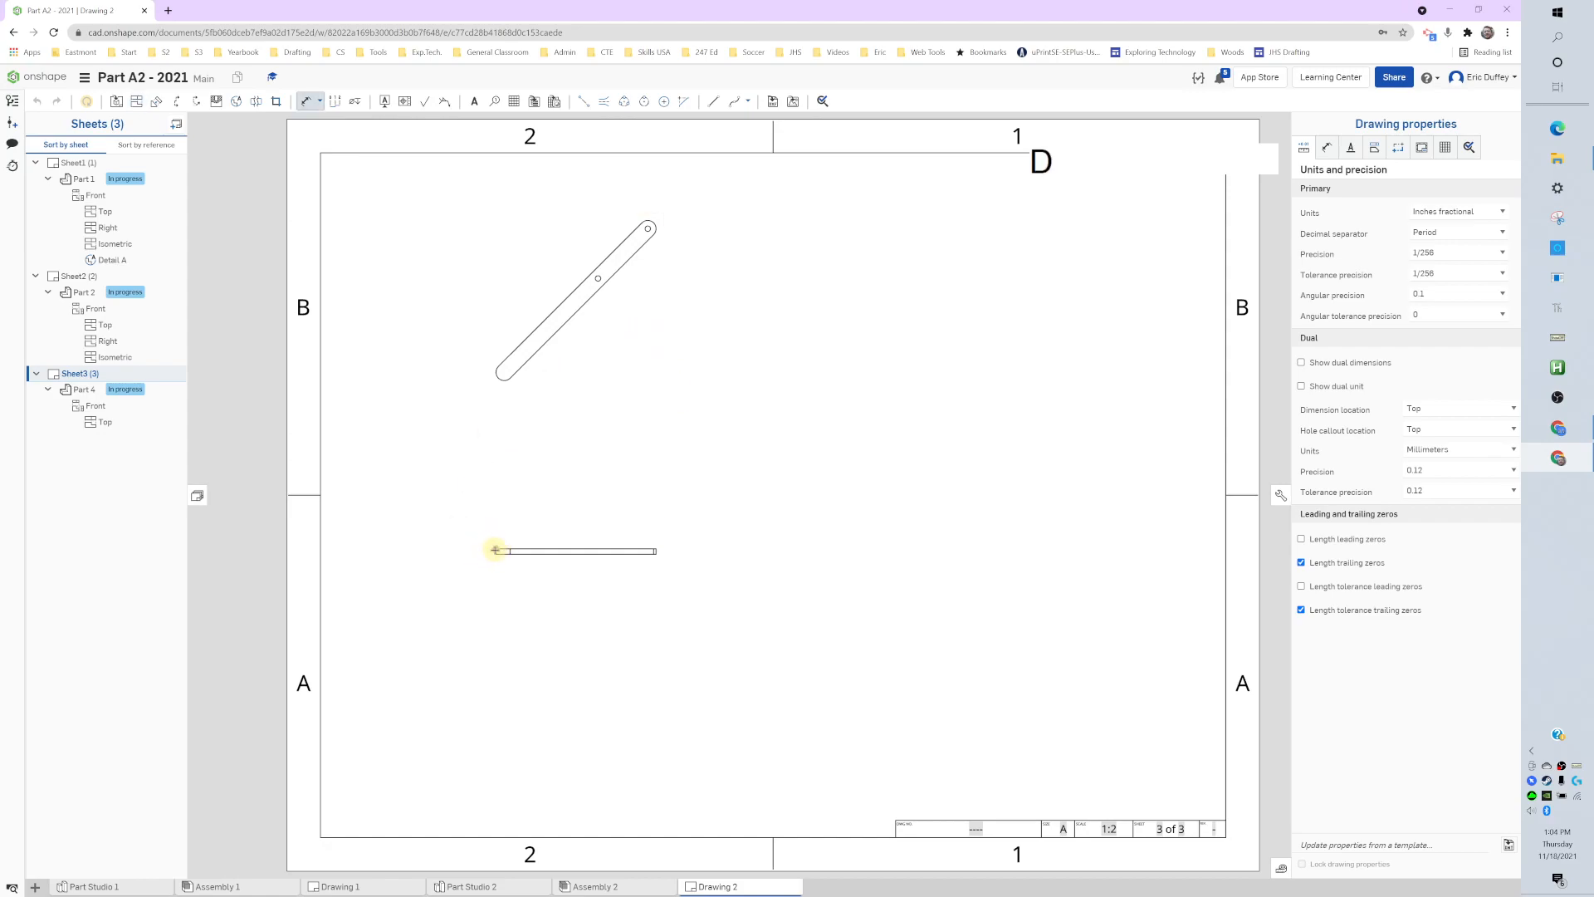
pyautogui.click(496, 550)
pyautogui.click(651, 548)
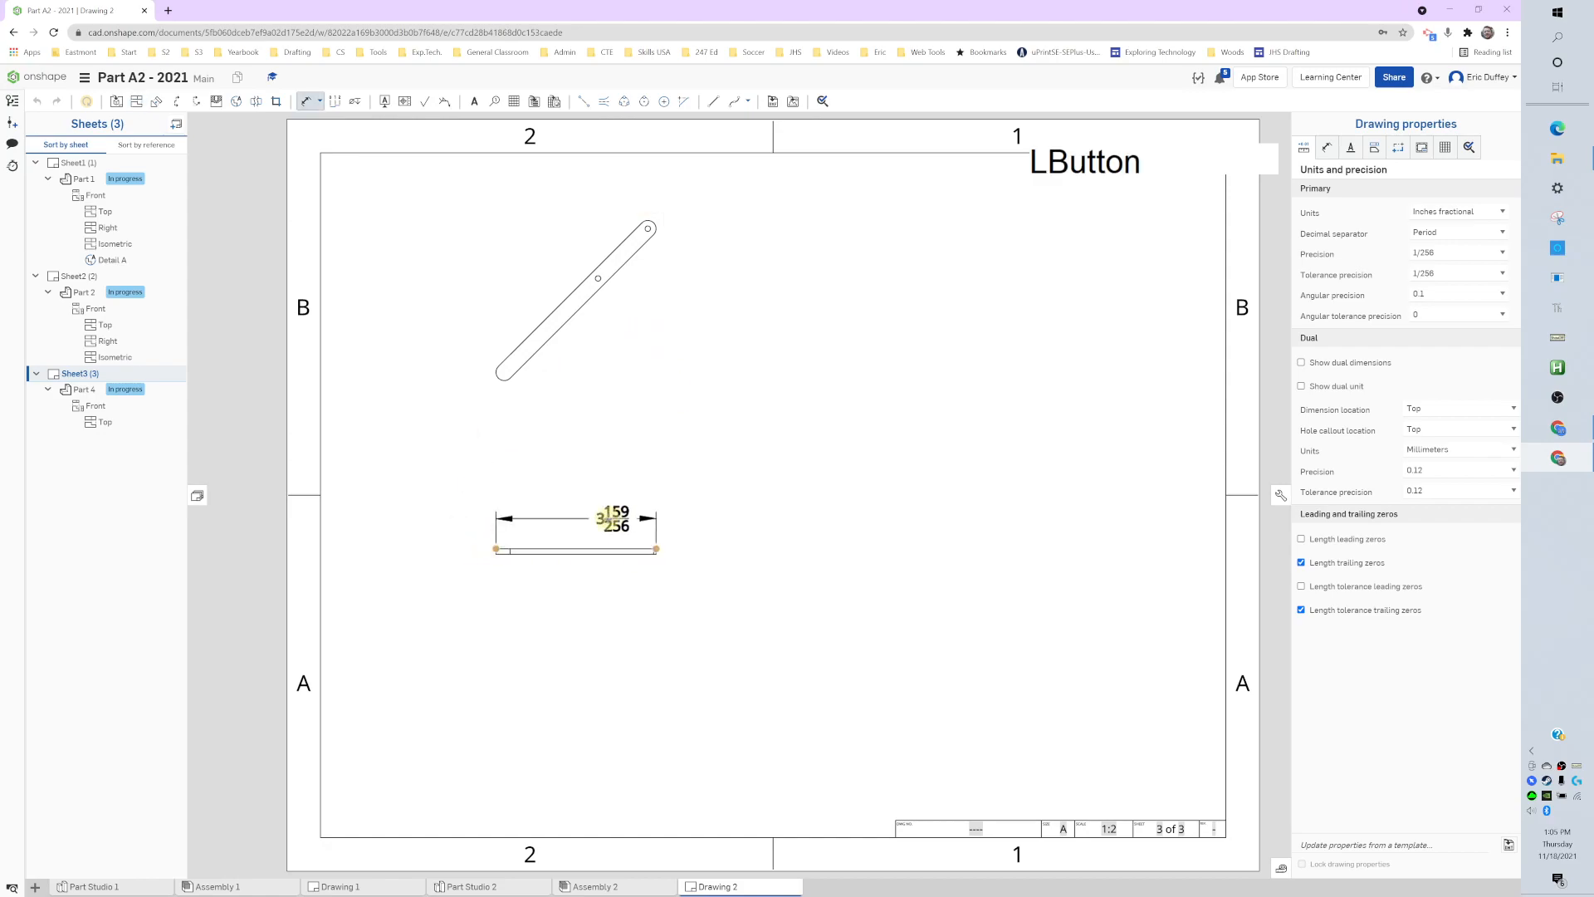
pyautogui.click(598, 525)
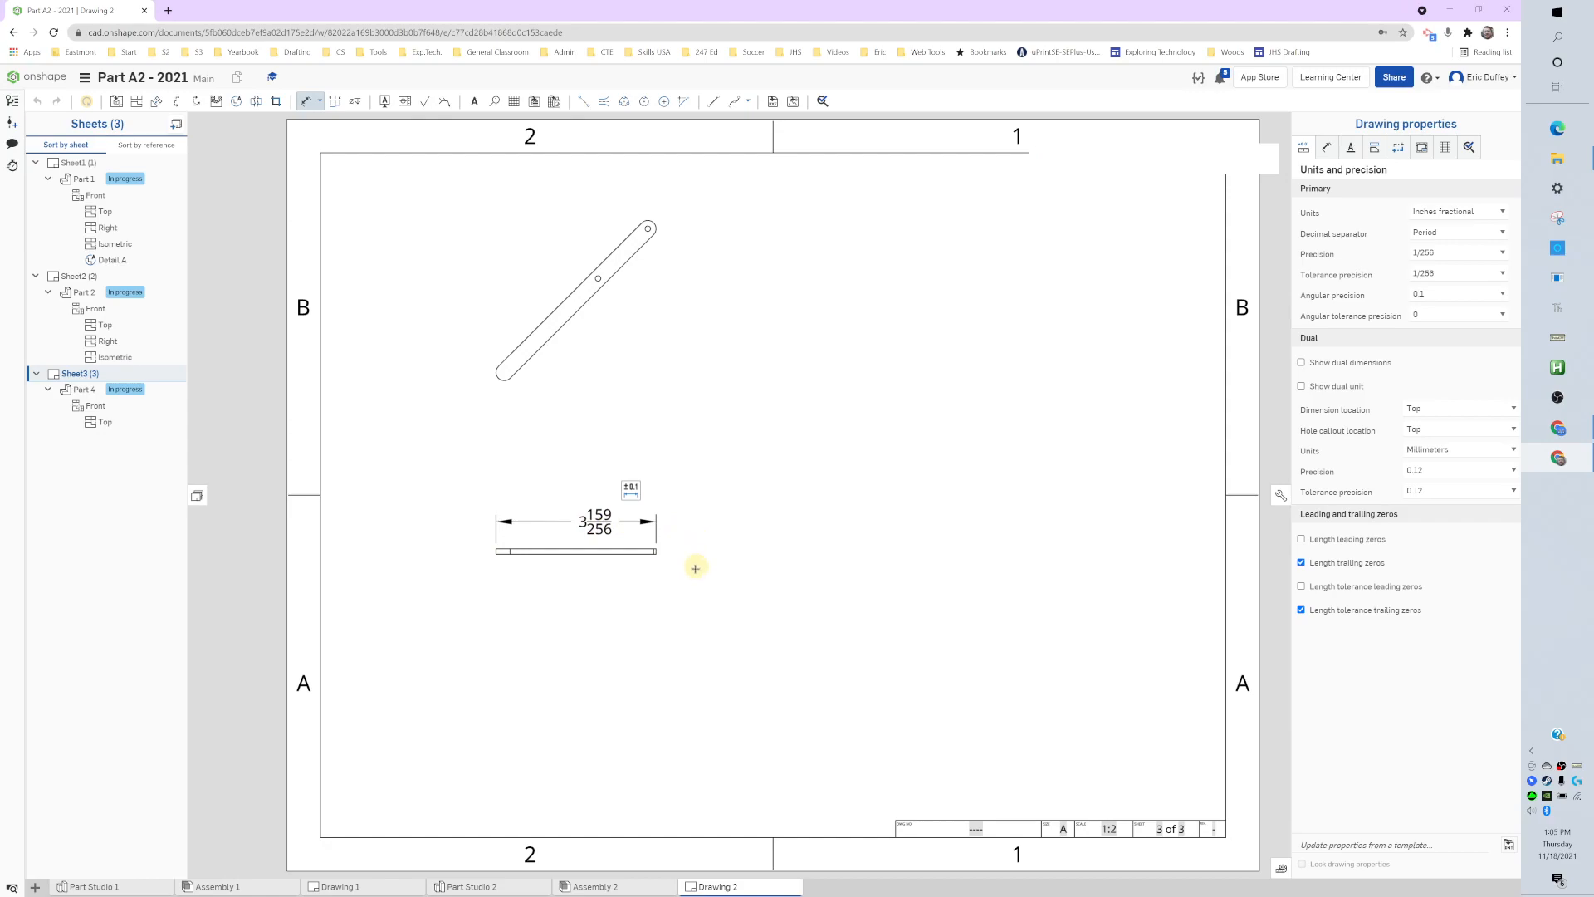
pyautogui.press('Escape')
pyautogui.moveTo(571, 548); pyautogui.dragTo(404, 548)
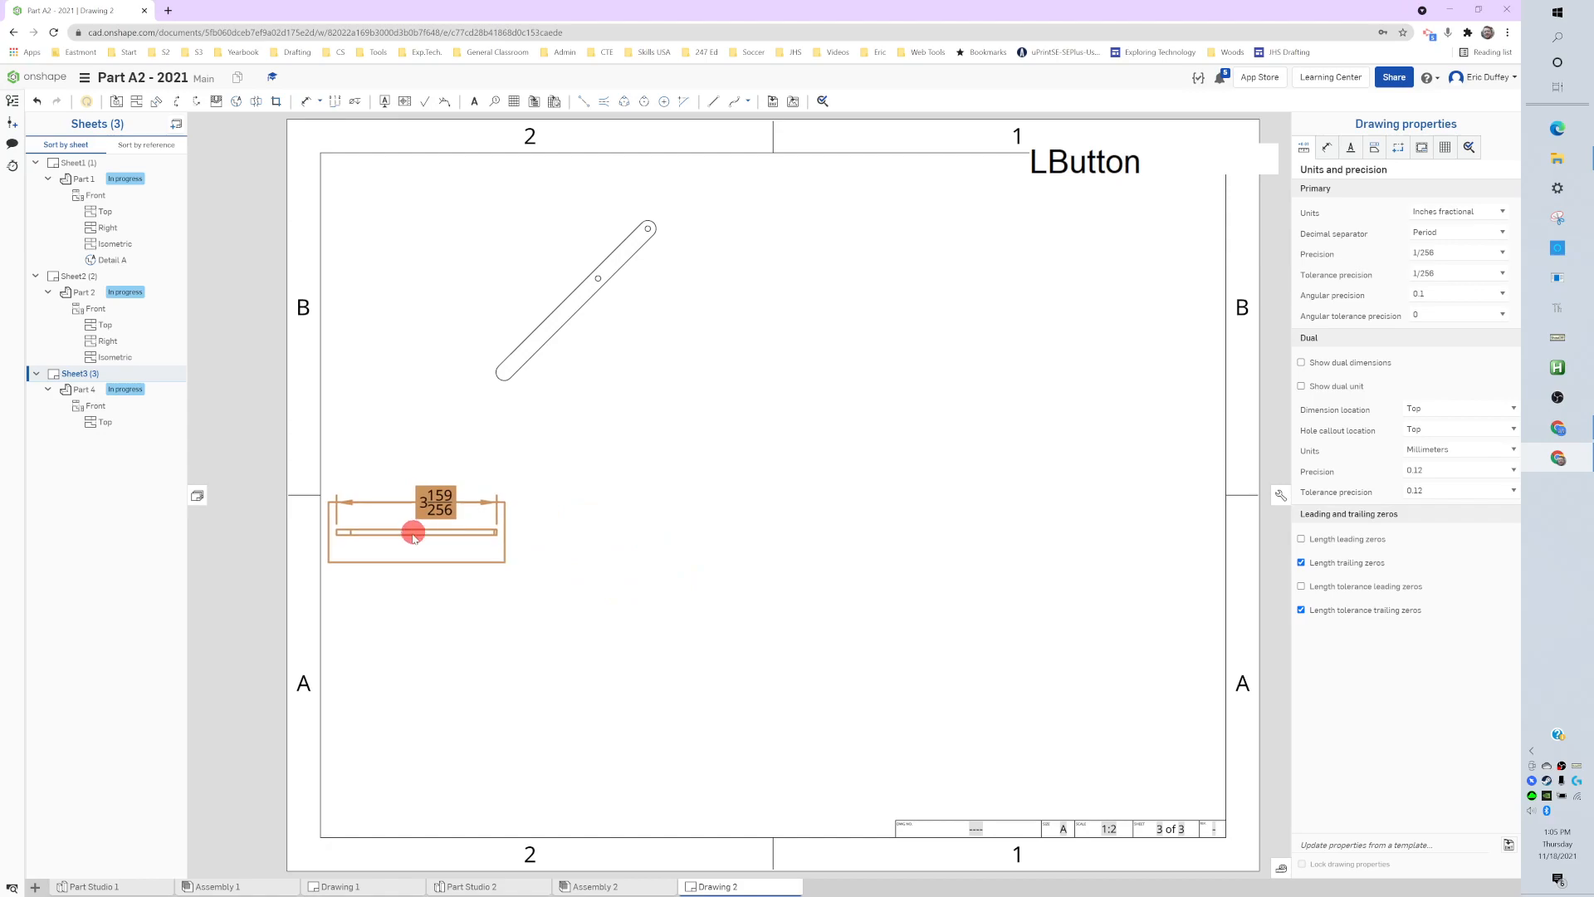
pyautogui.click(583, 385)
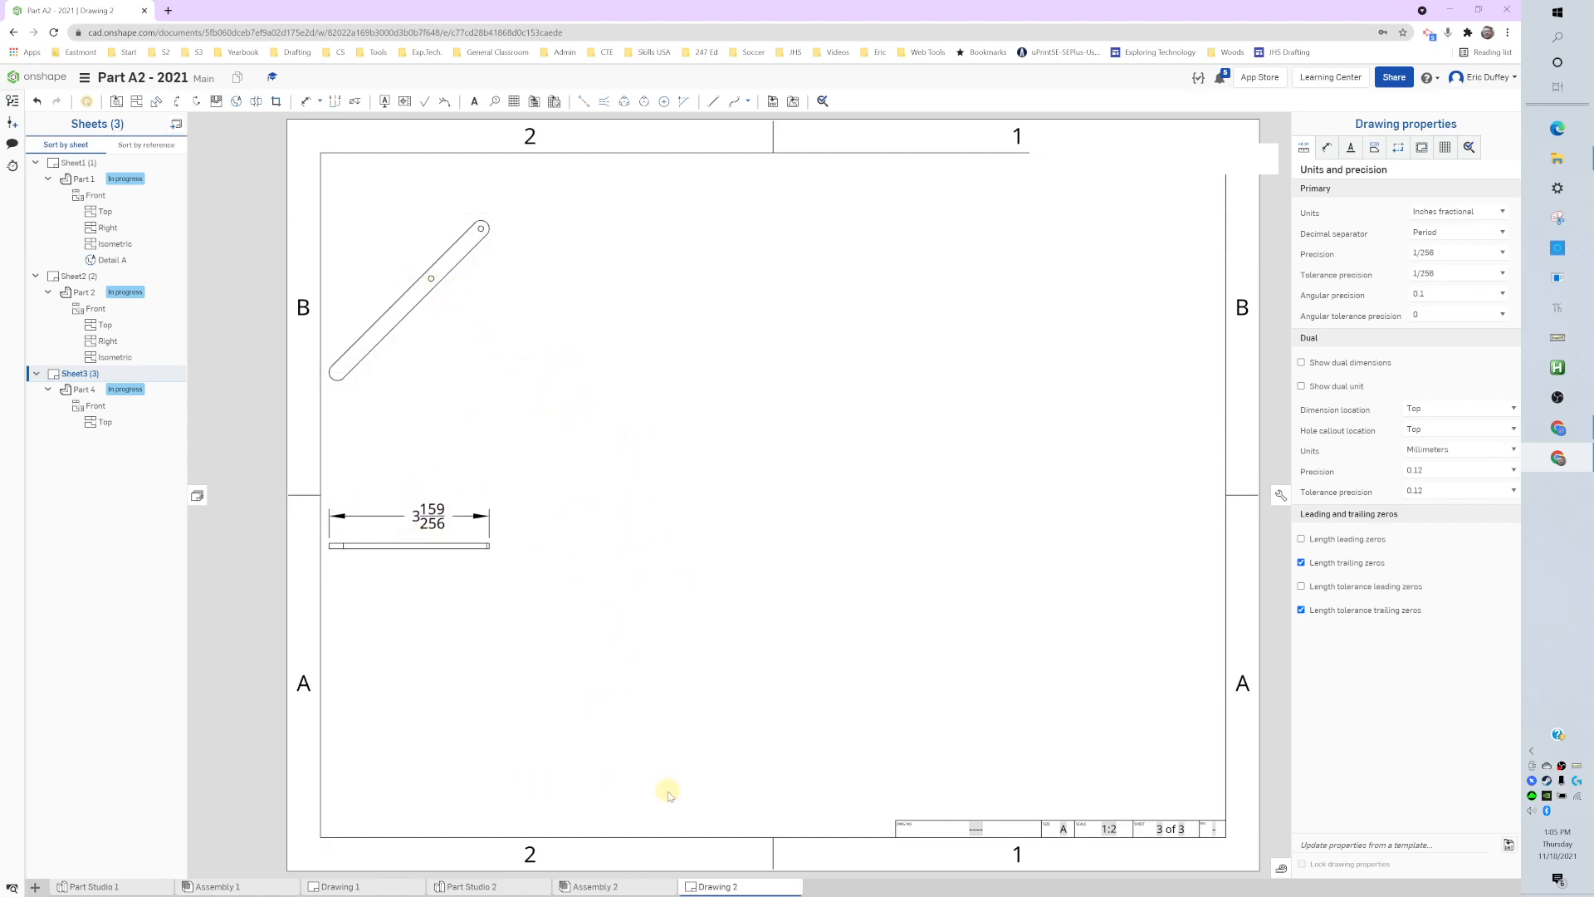
# - In Part Studio 2, examine how the Part 4 arm is oriented relative to the standard front and top views
pyautogui.click(475, 887)
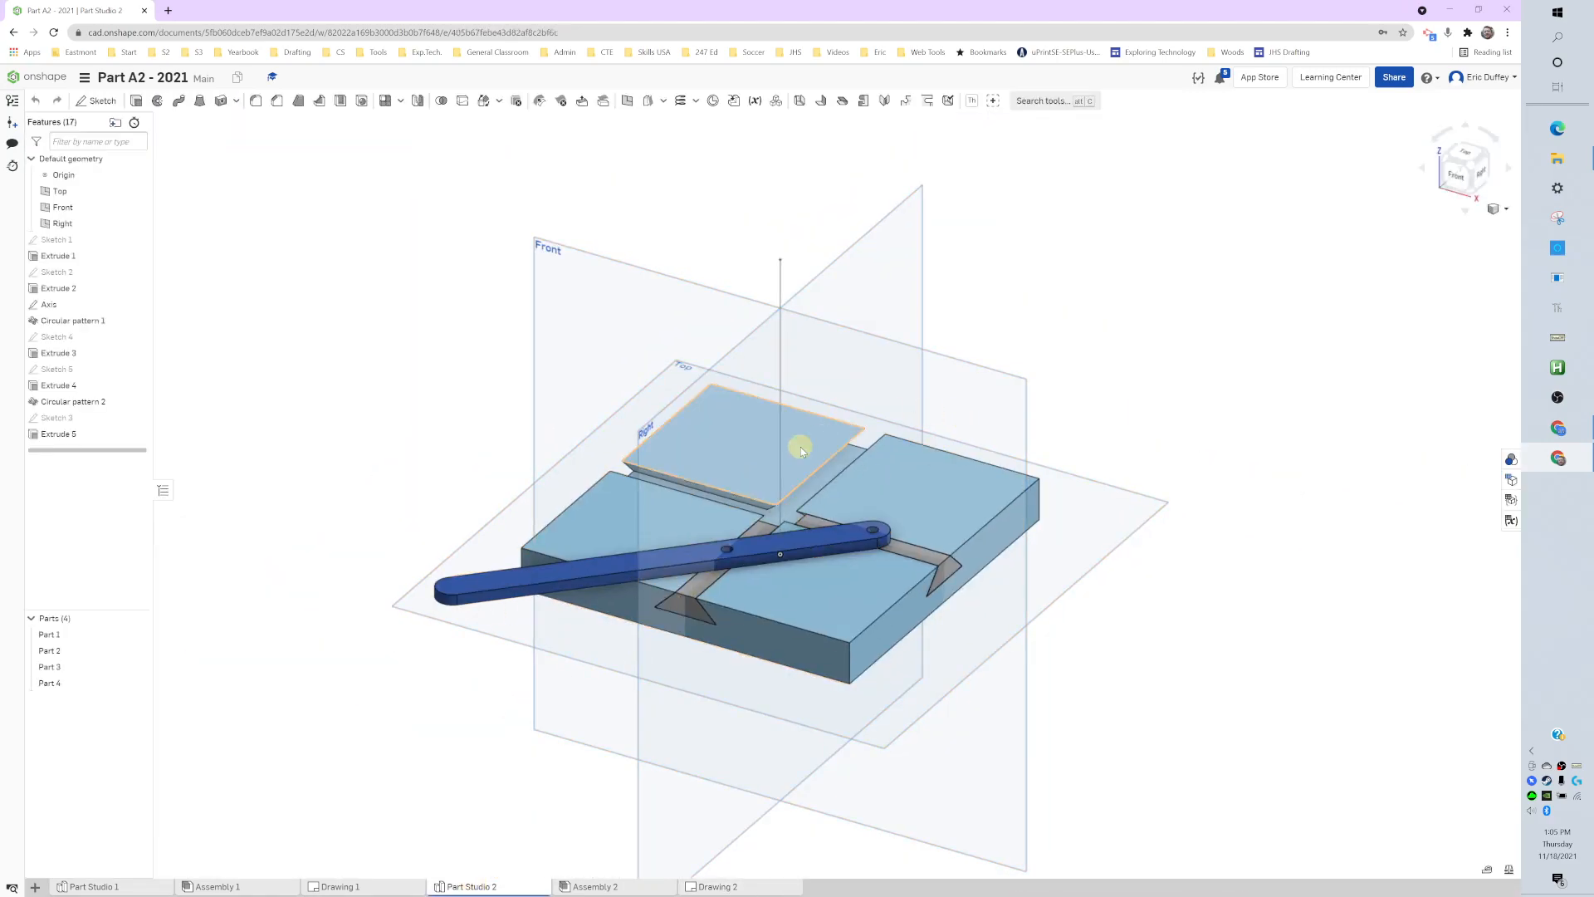
pyautogui.click(1466, 154)
pyautogui.moveTo(1027, 612); pyautogui.dragTo(1016, 495, button='middle')
pyautogui.middleClick(1373, 420)
pyautogui.moveTo(1373, 420); pyautogui.dragTo(1452, 220, button='right')
pyautogui.click(1466, 177)
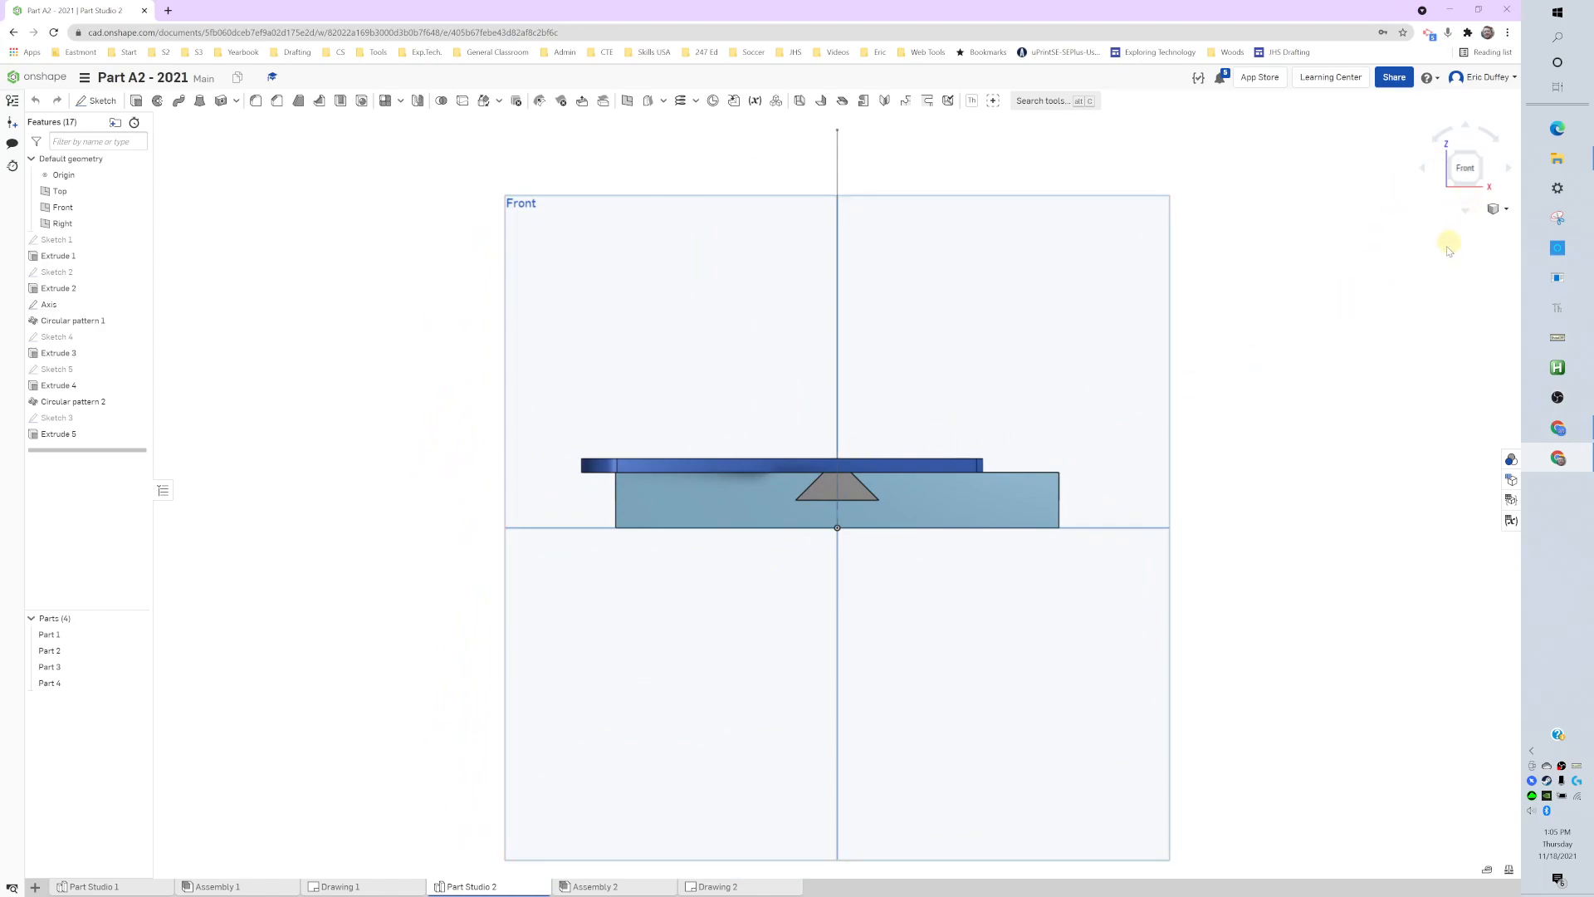
pyautogui.moveTo(1454, 244); pyautogui.dragTo(1466, 150, button='right')
pyautogui.click(1466, 151)
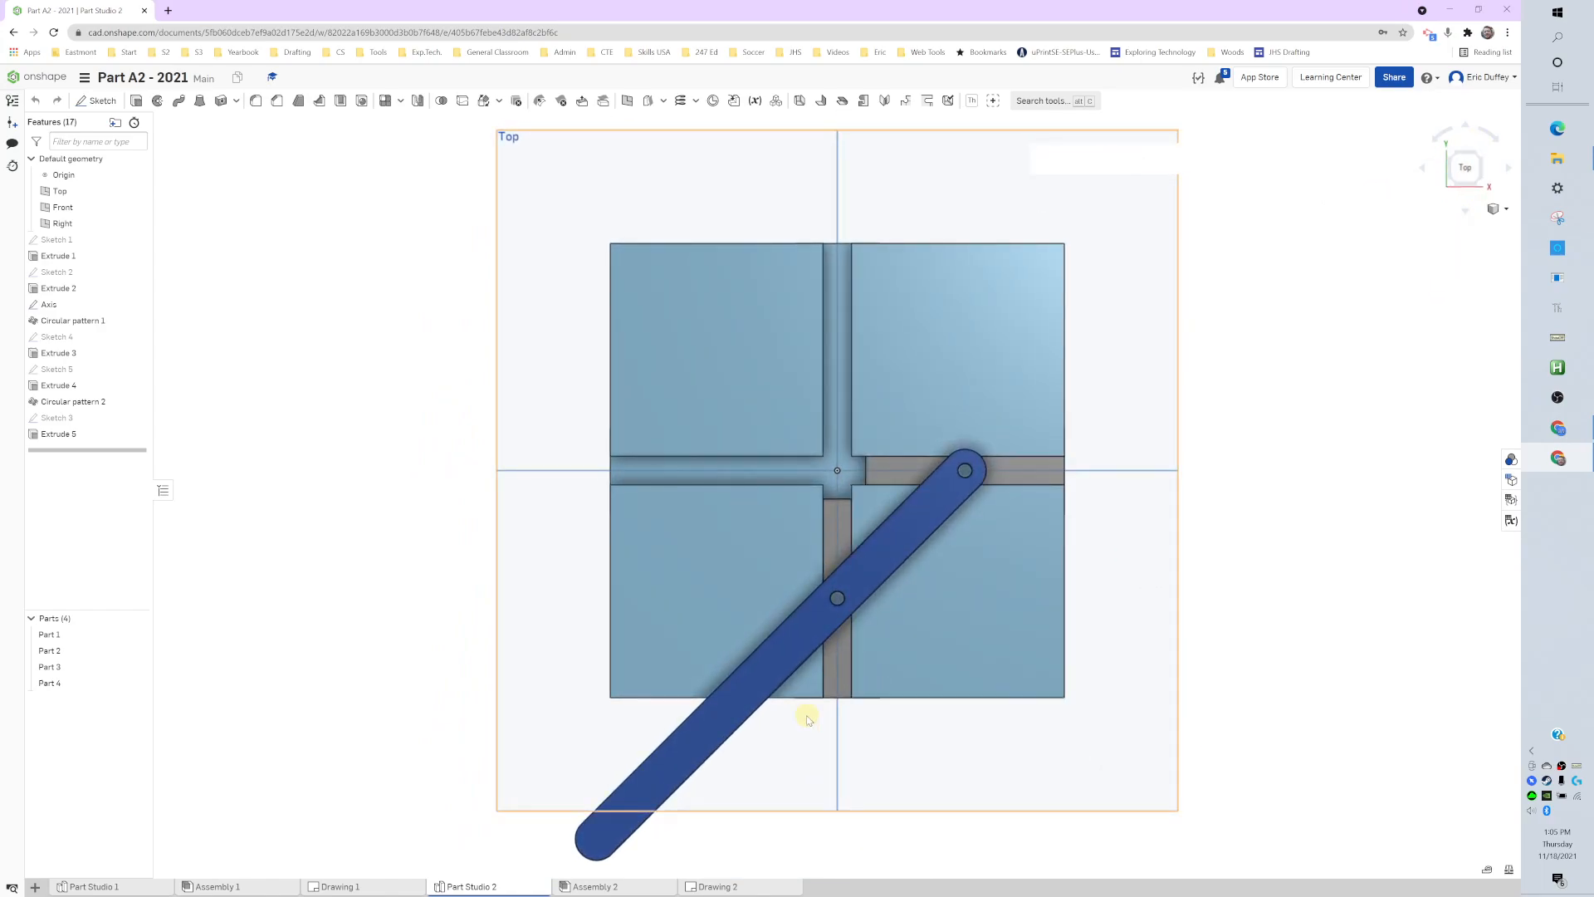
pyautogui.scroll(-2, 840, 728)
pyautogui.moveTo(844, 730); pyautogui.dragTo(843, 751, button='middle')
pyautogui.moveTo(844, 750); pyautogui.dragTo(836, 657, button='right')
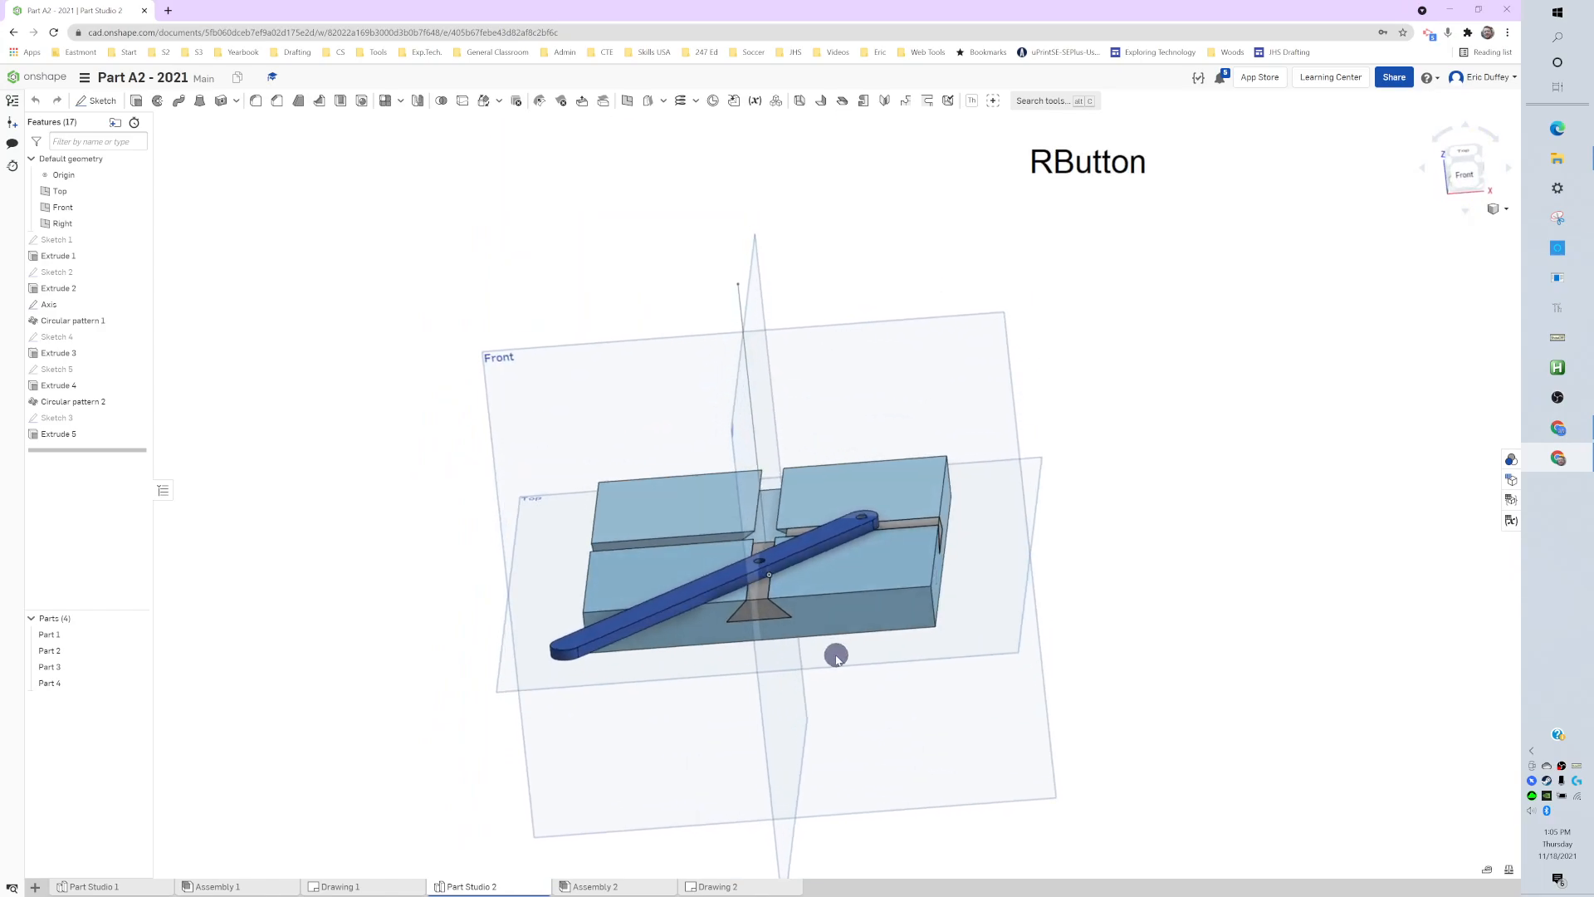
# - Orient the model view normal to the long flat side face of the Part 4 arm
pyautogui.click(900, 552)
pyautogui.scroll(4, 701, 669)
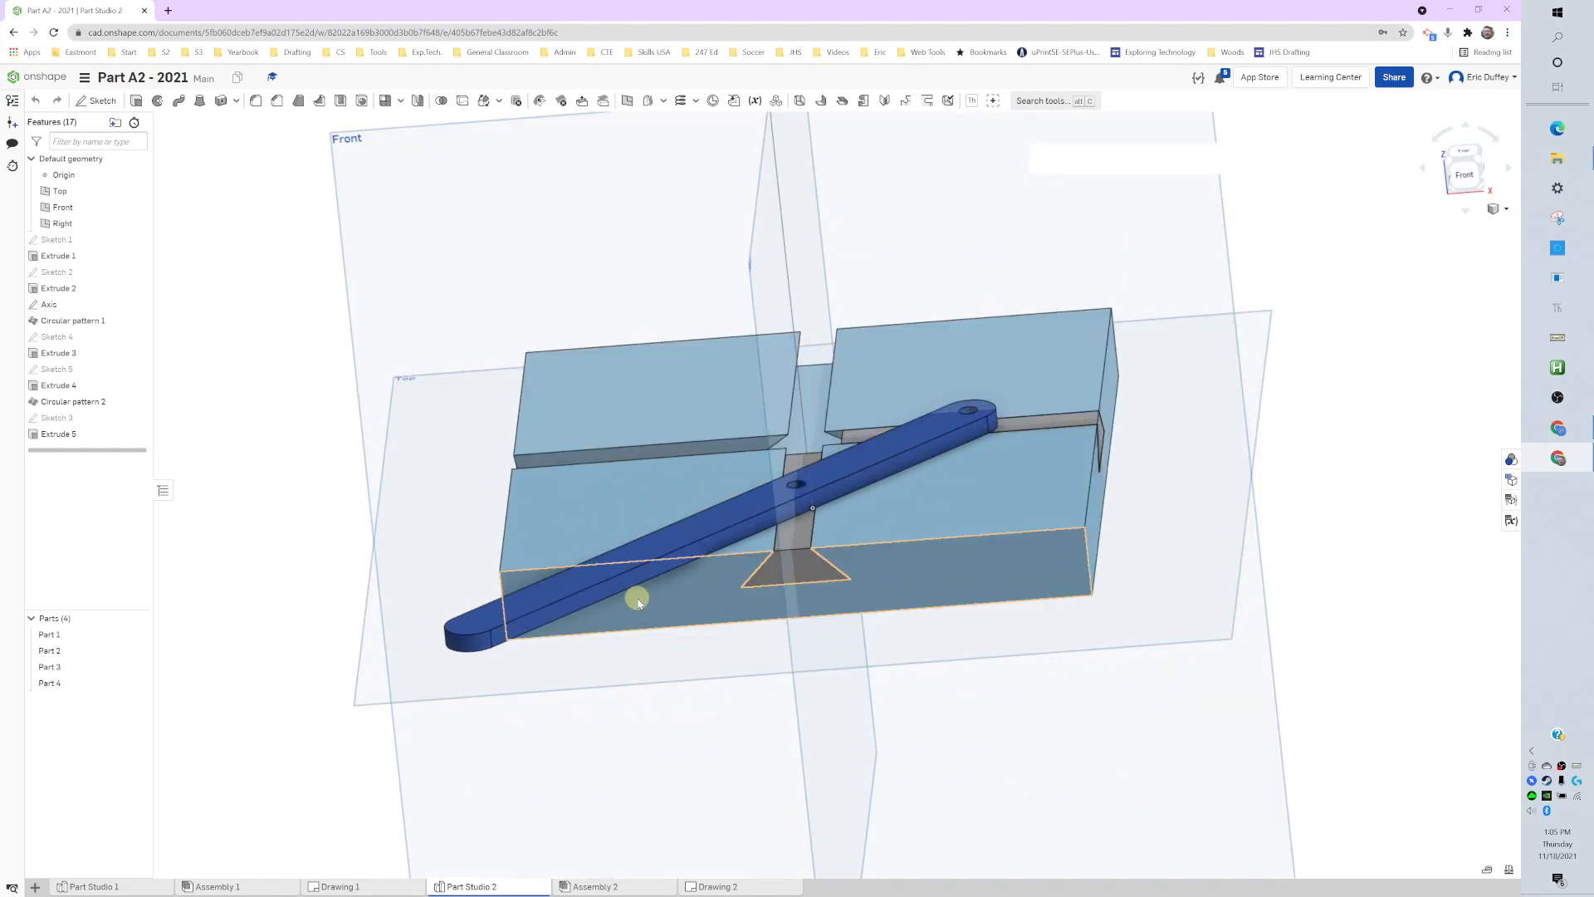
pyautogui.scroll(3, 452, 535)
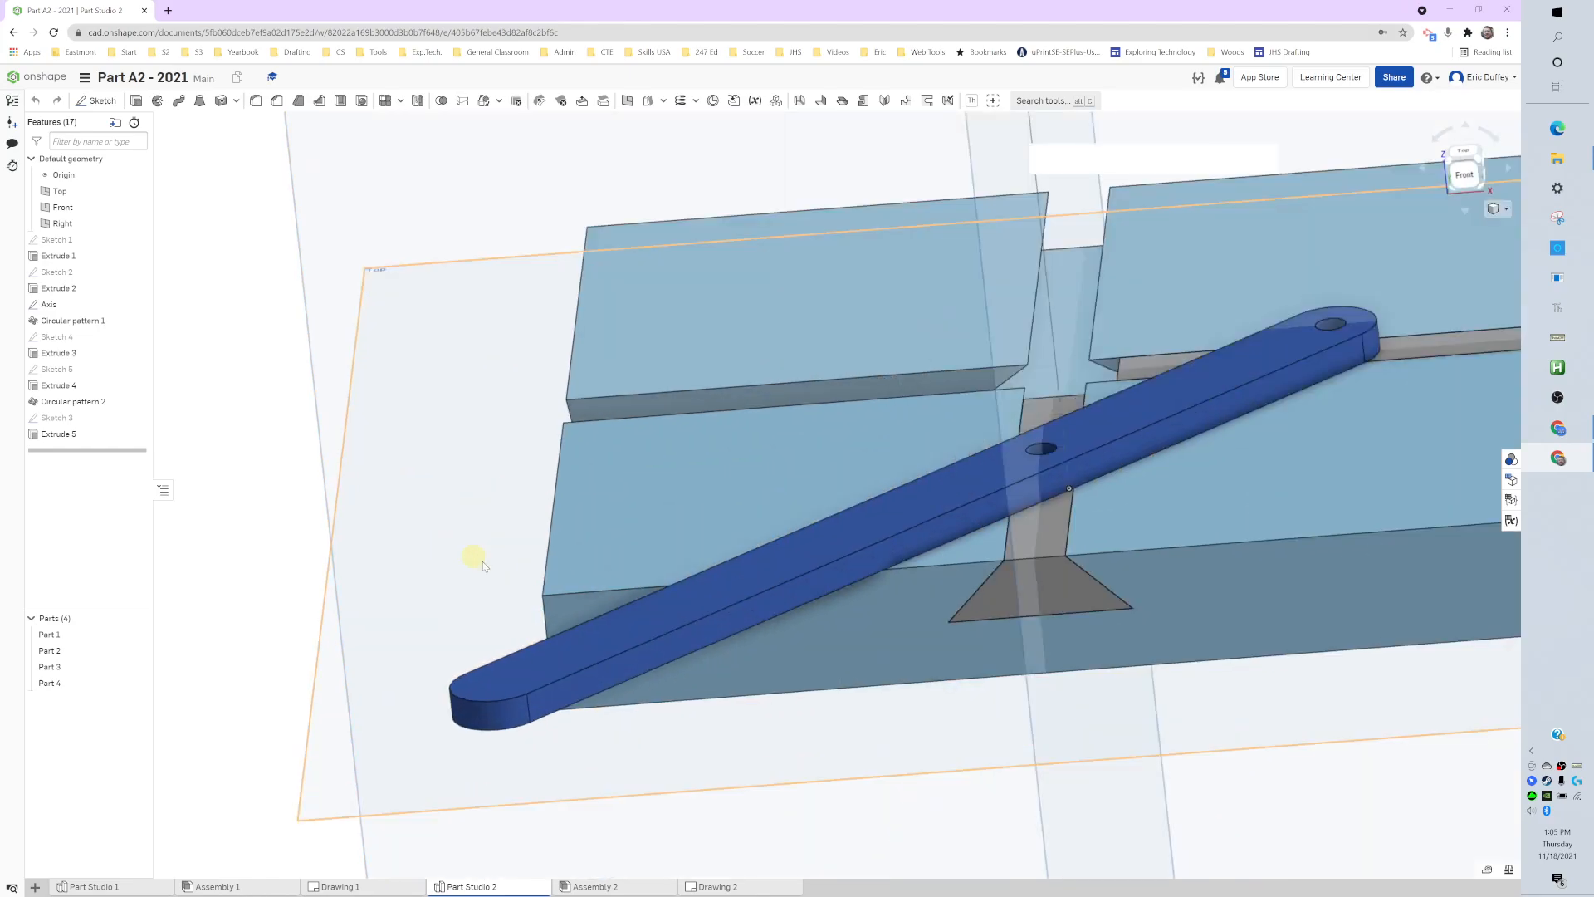
pyautogui.click(643, 661)
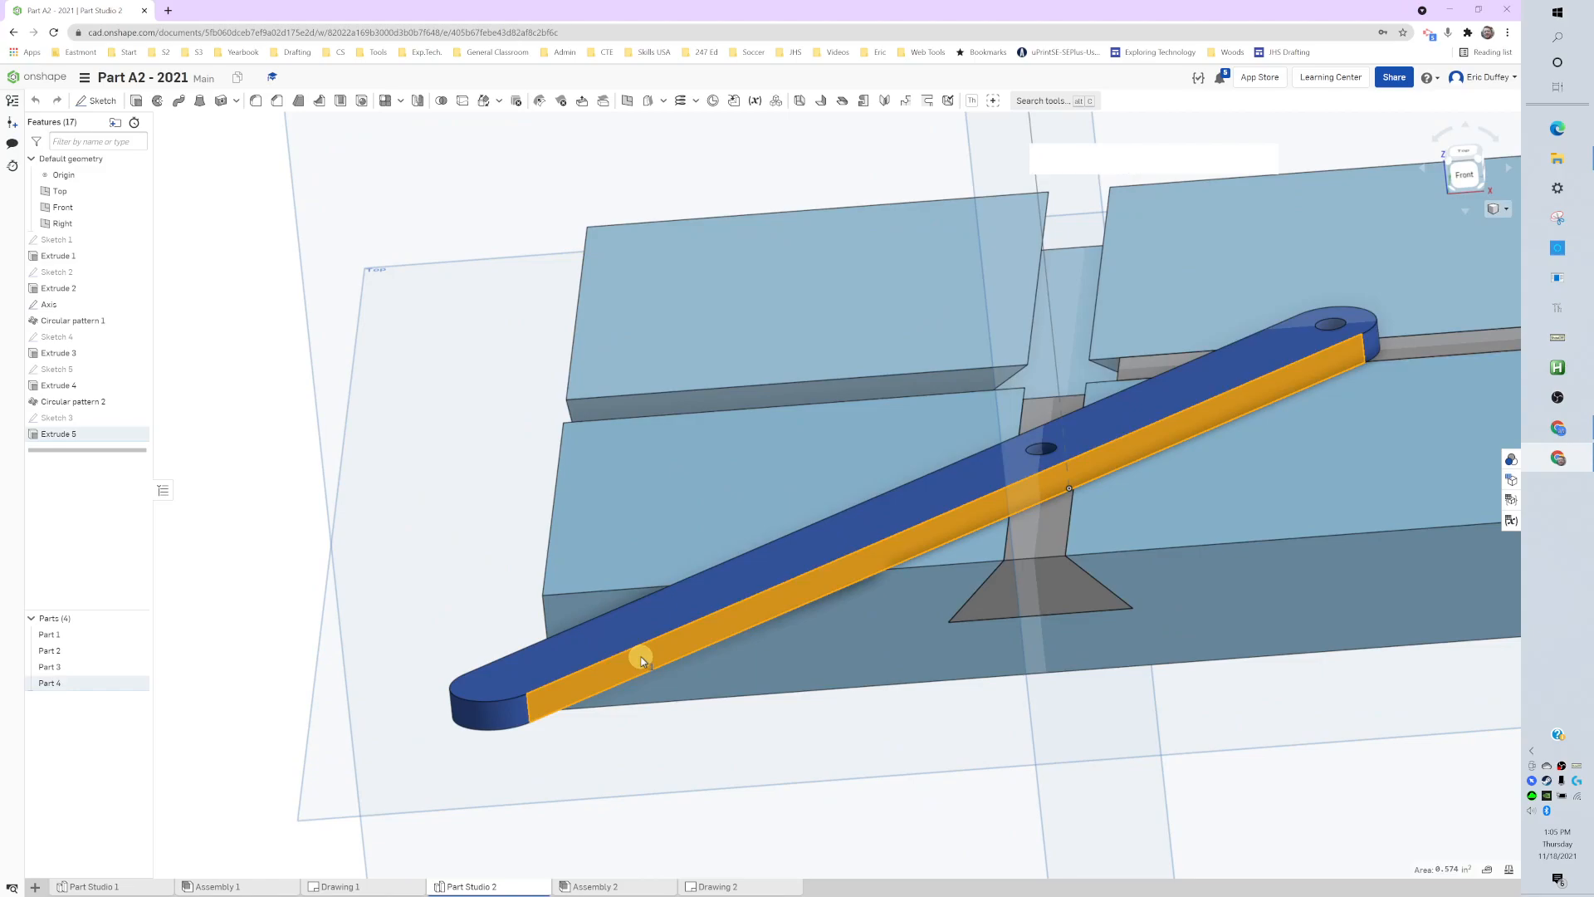
pyautogui.rightClick(643, 662)
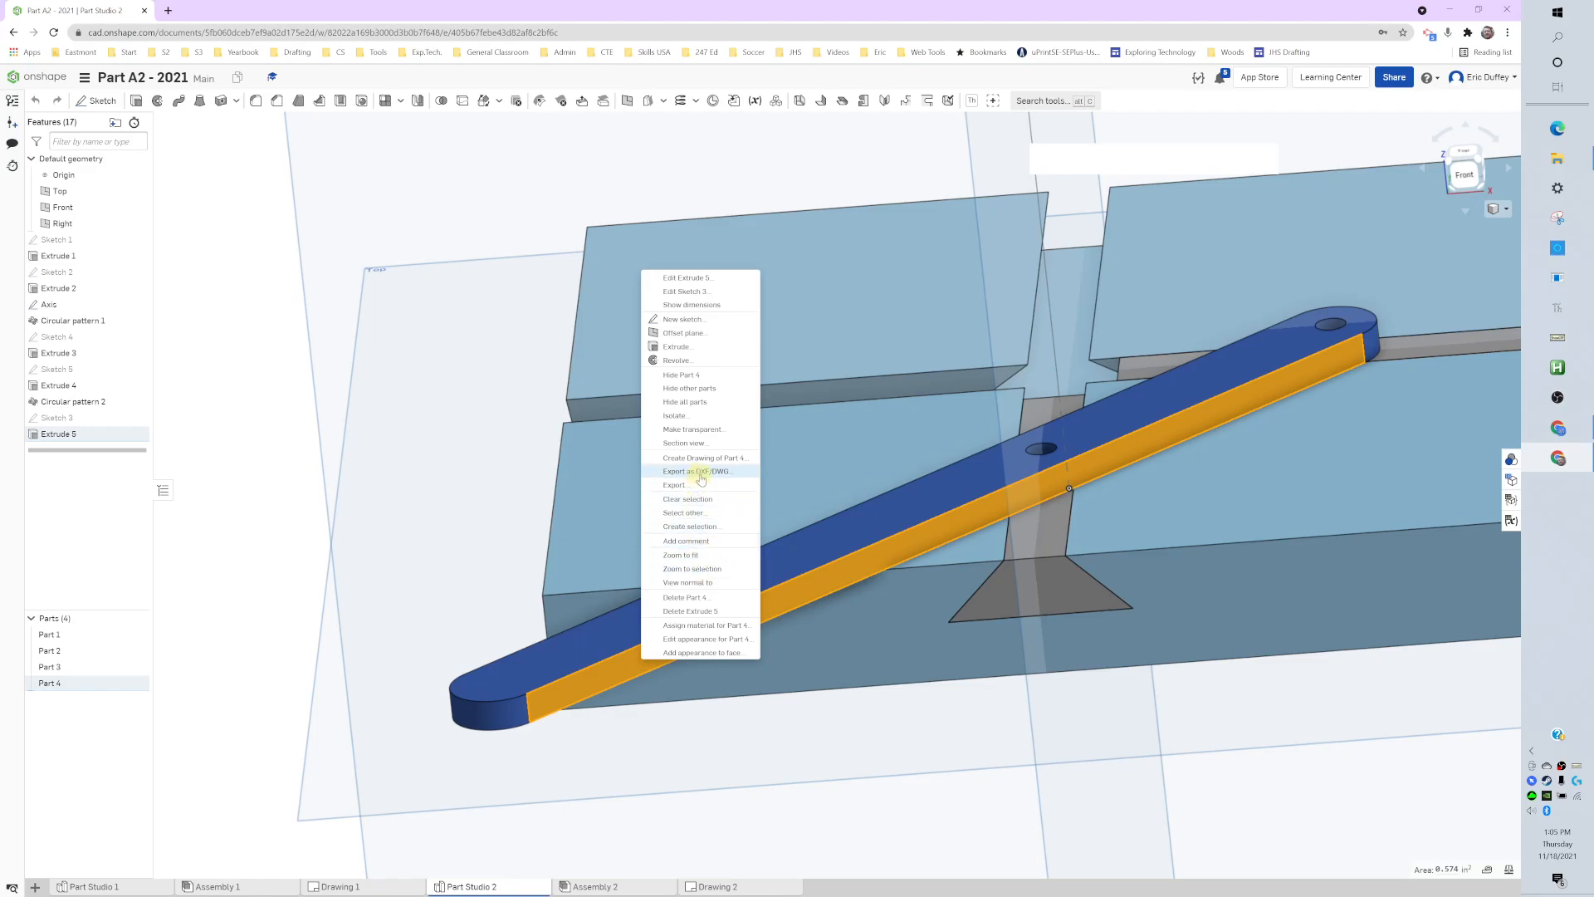
pyautogui.click(689, 583)
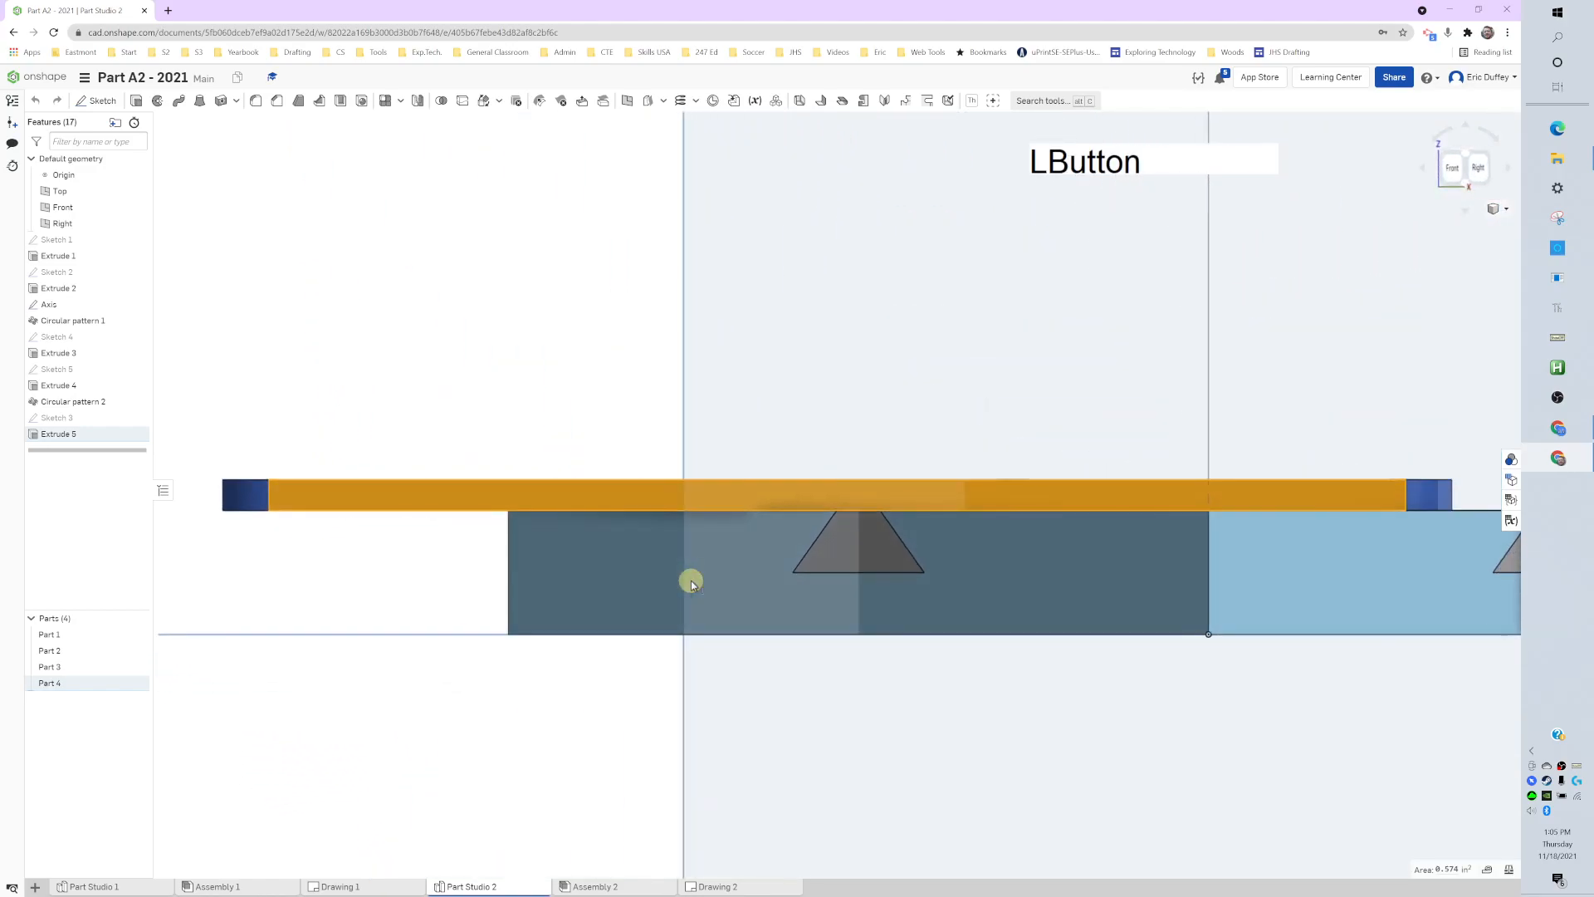
pyautogui.click(687, 583)
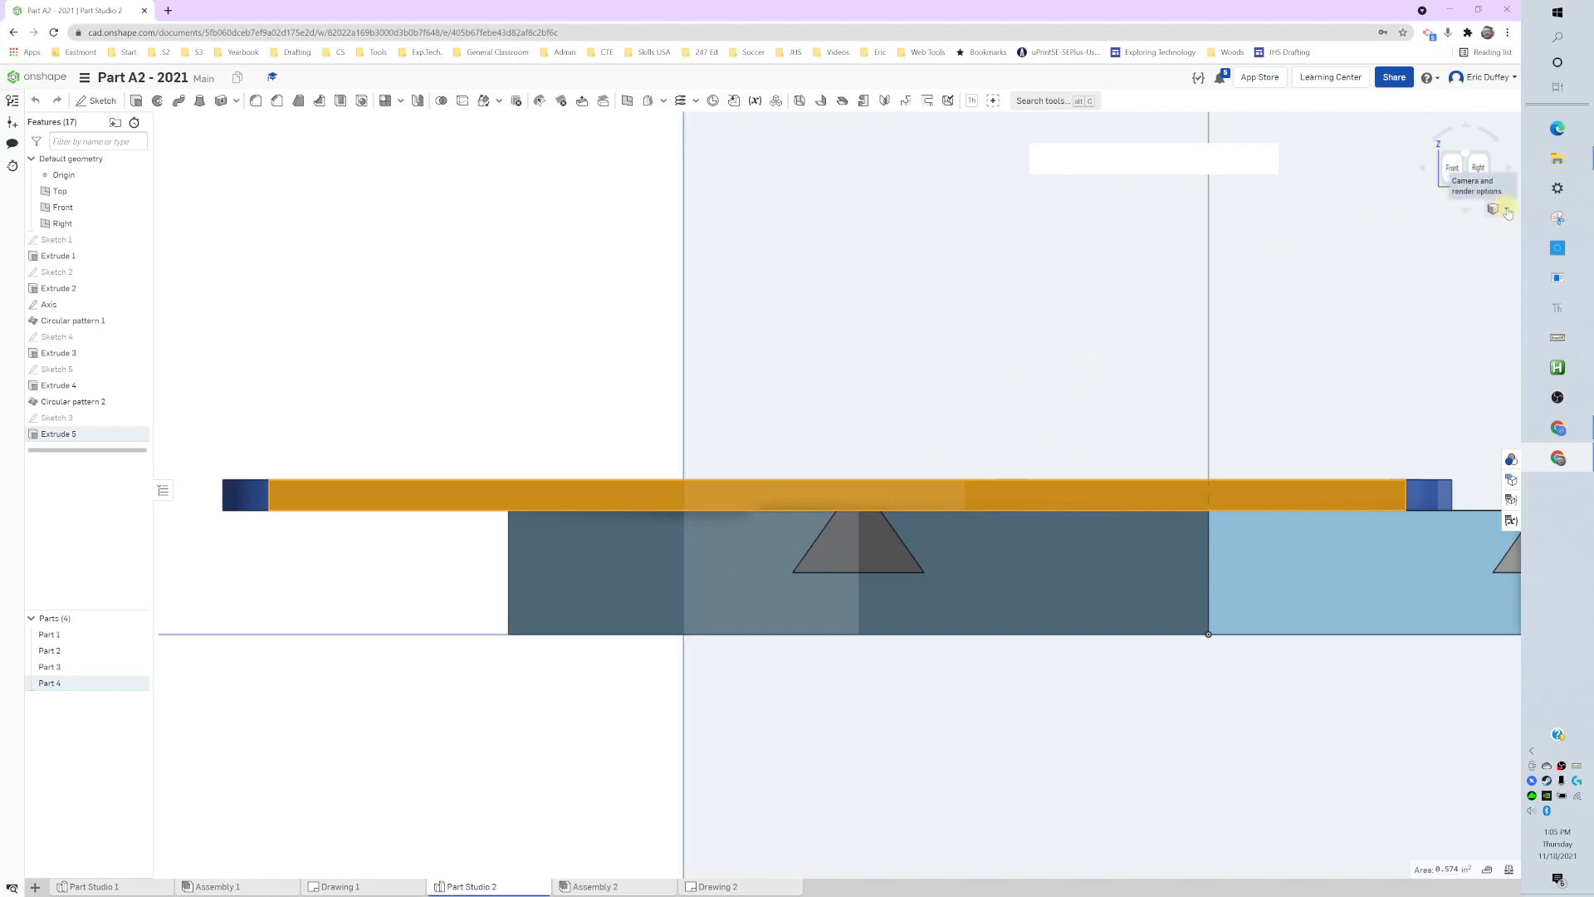
# - Save the current orientation as a named view called "Part 4 Front"
pyautogui.click(1507, 211)
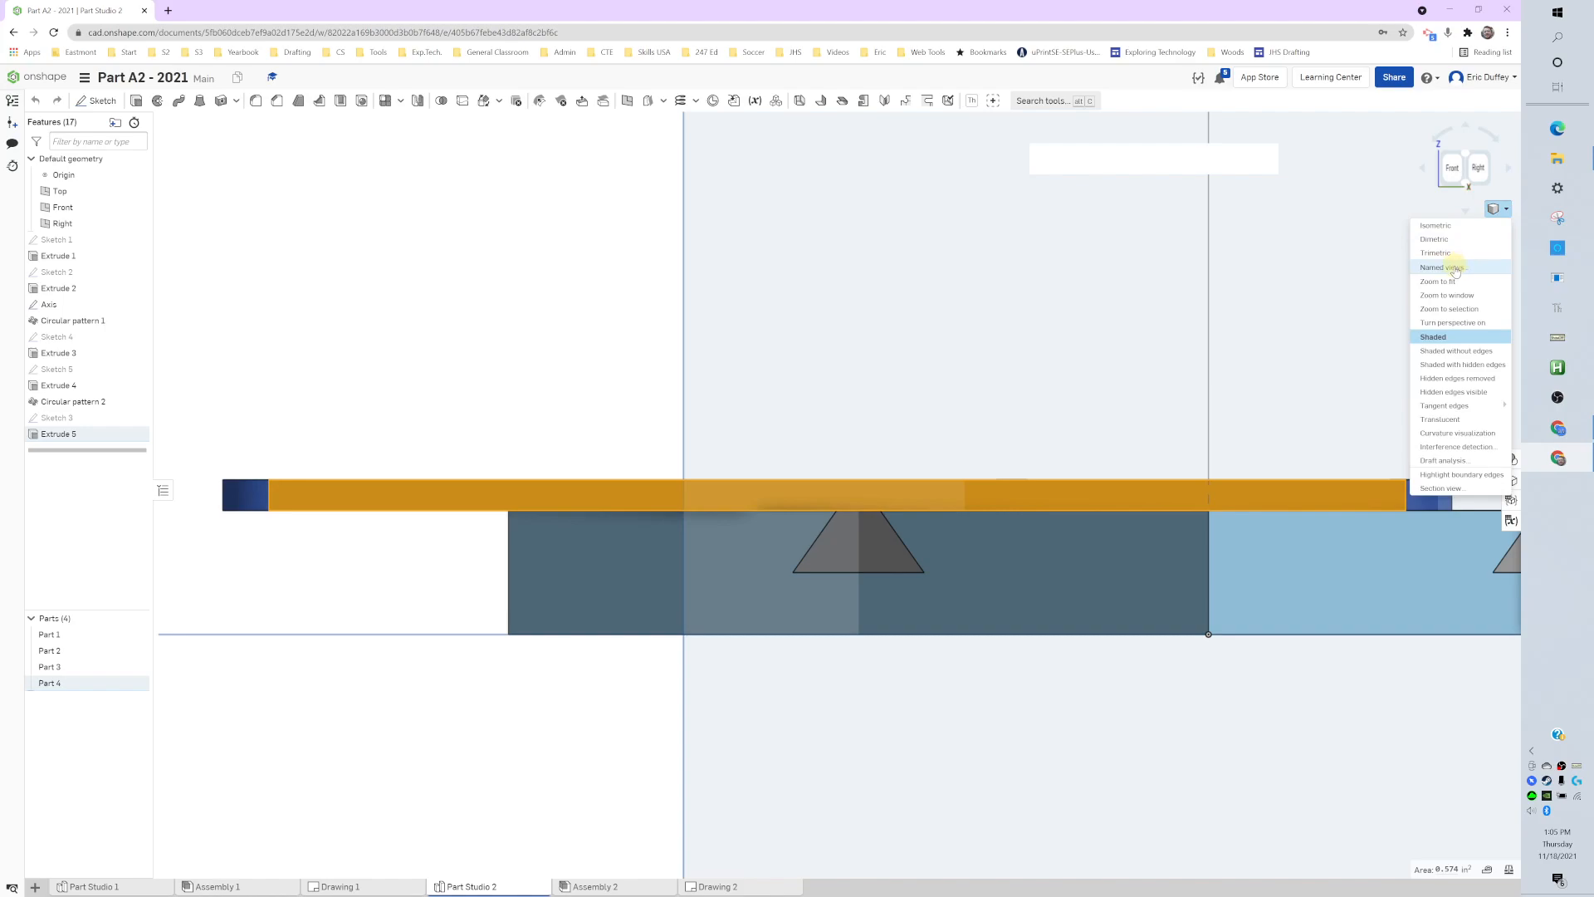
pyautogui.click(1454, 269)
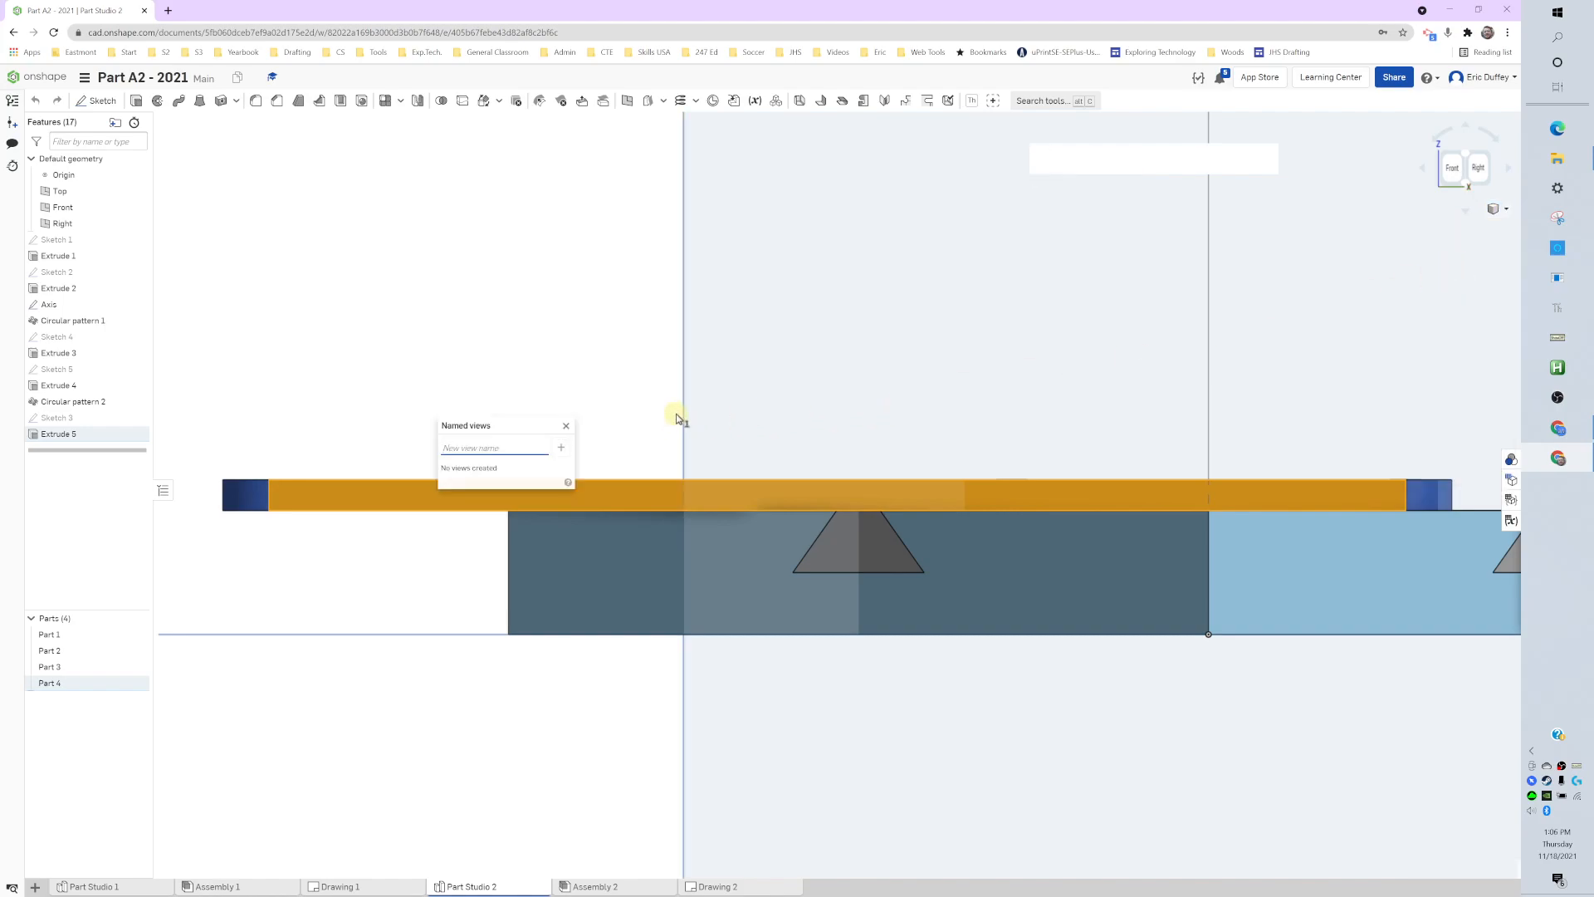
pyautogui.write('Part 4 Front')
pyautogui.press('Return')
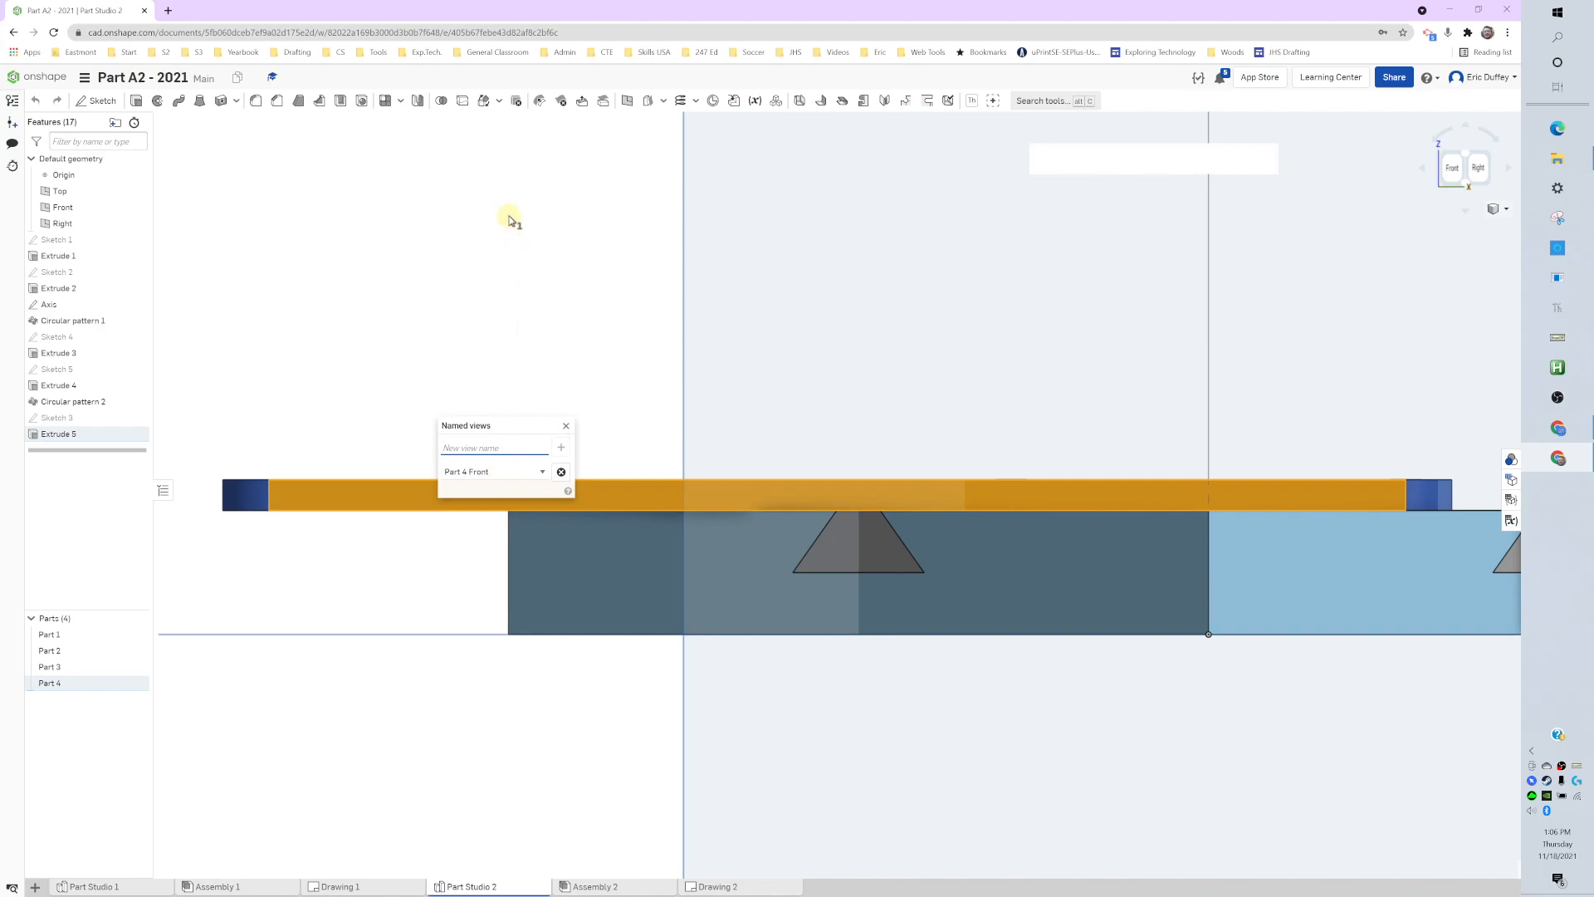
pyautogui.click(570, 427)
# - Orbit away from the saved orientation and recall the named view Part 4 Front to check it
pyautogui.moveTo(723, 367); pyautogui.dragTo(649, 317, button='middle')
pyautogui.moveTo(649, 317); pyautogui.dragTo(927, 426, button='right')
pyautogui.scroll(-5, 924, 427)
pyautogui.moveTo(1072, 398); pyautogui.dragTo(833, 485, button='middle')
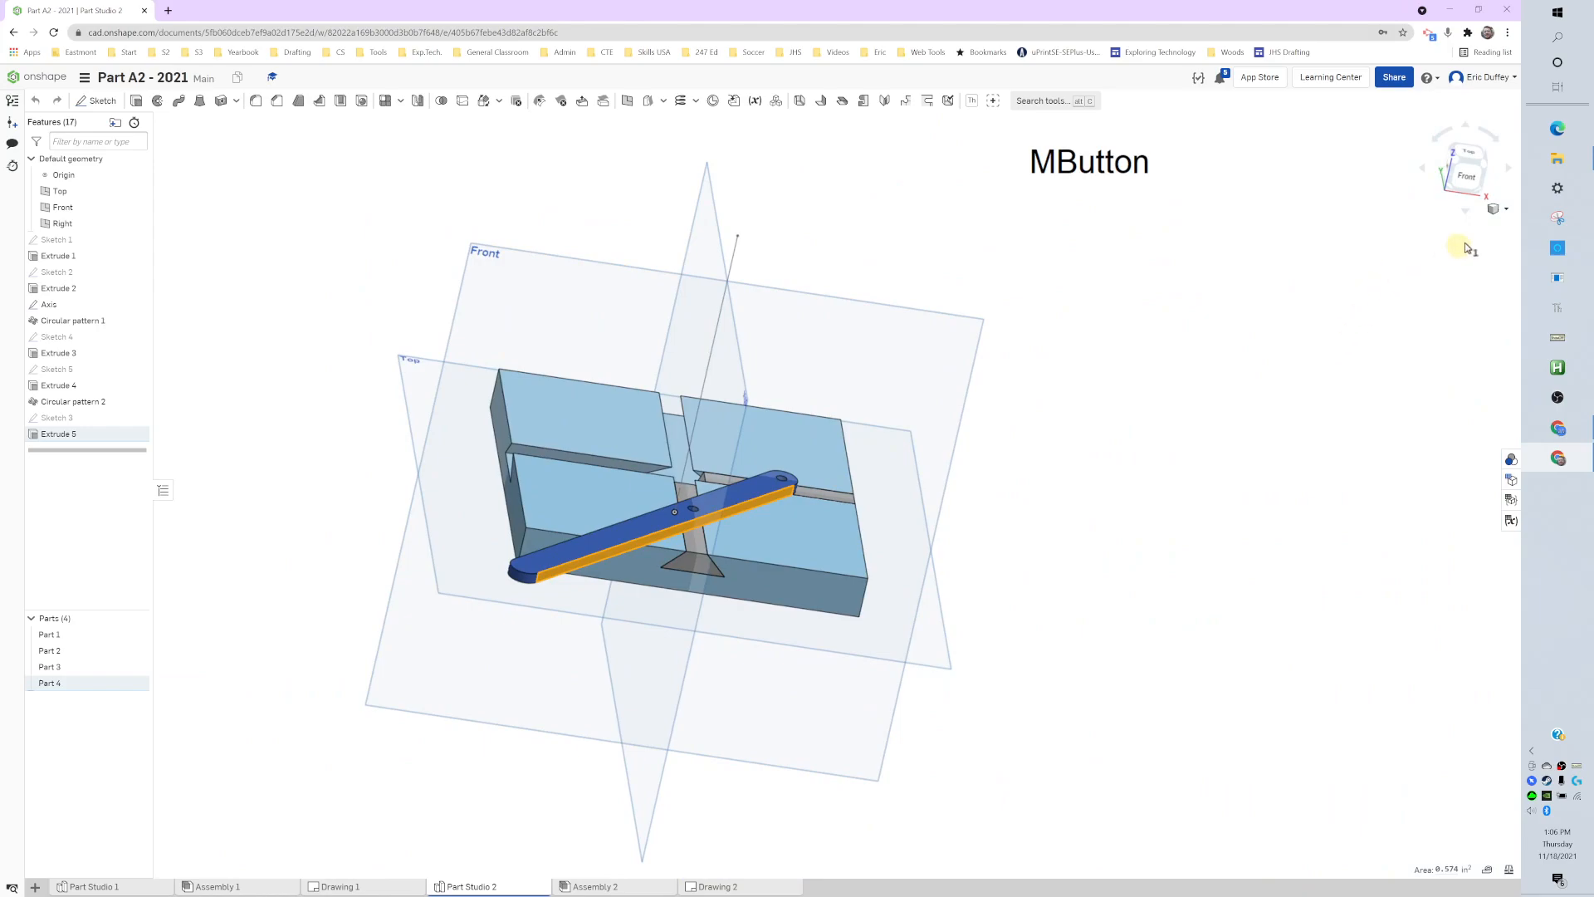
pyautogui.click(1508, 212)
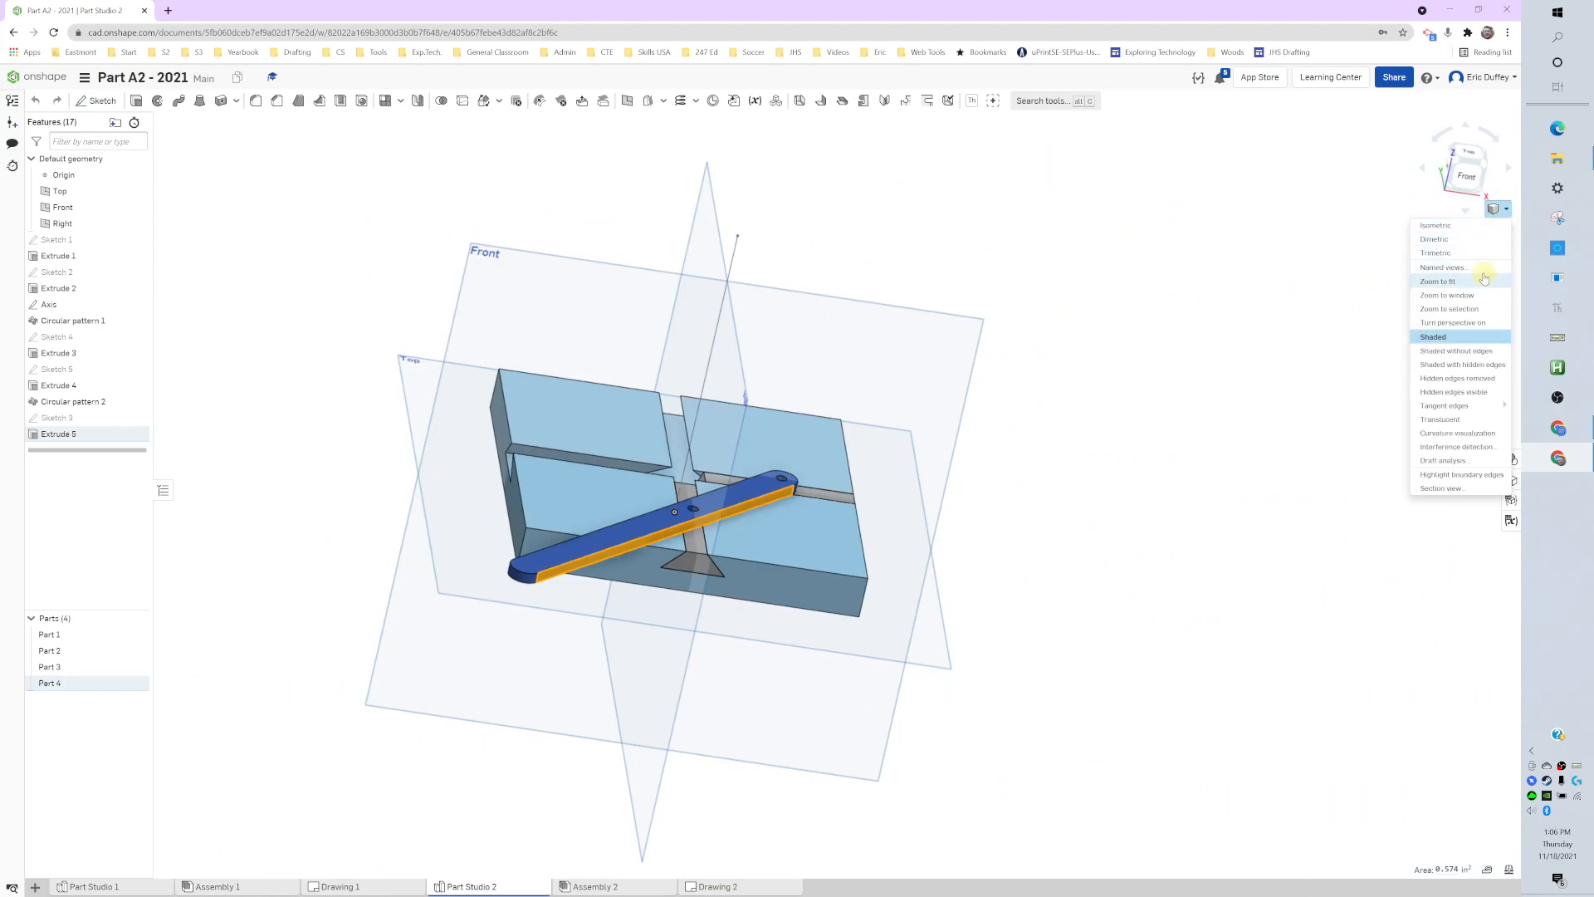
pyautogui.click(1442, 267)
pyautogui.click(531, 472)
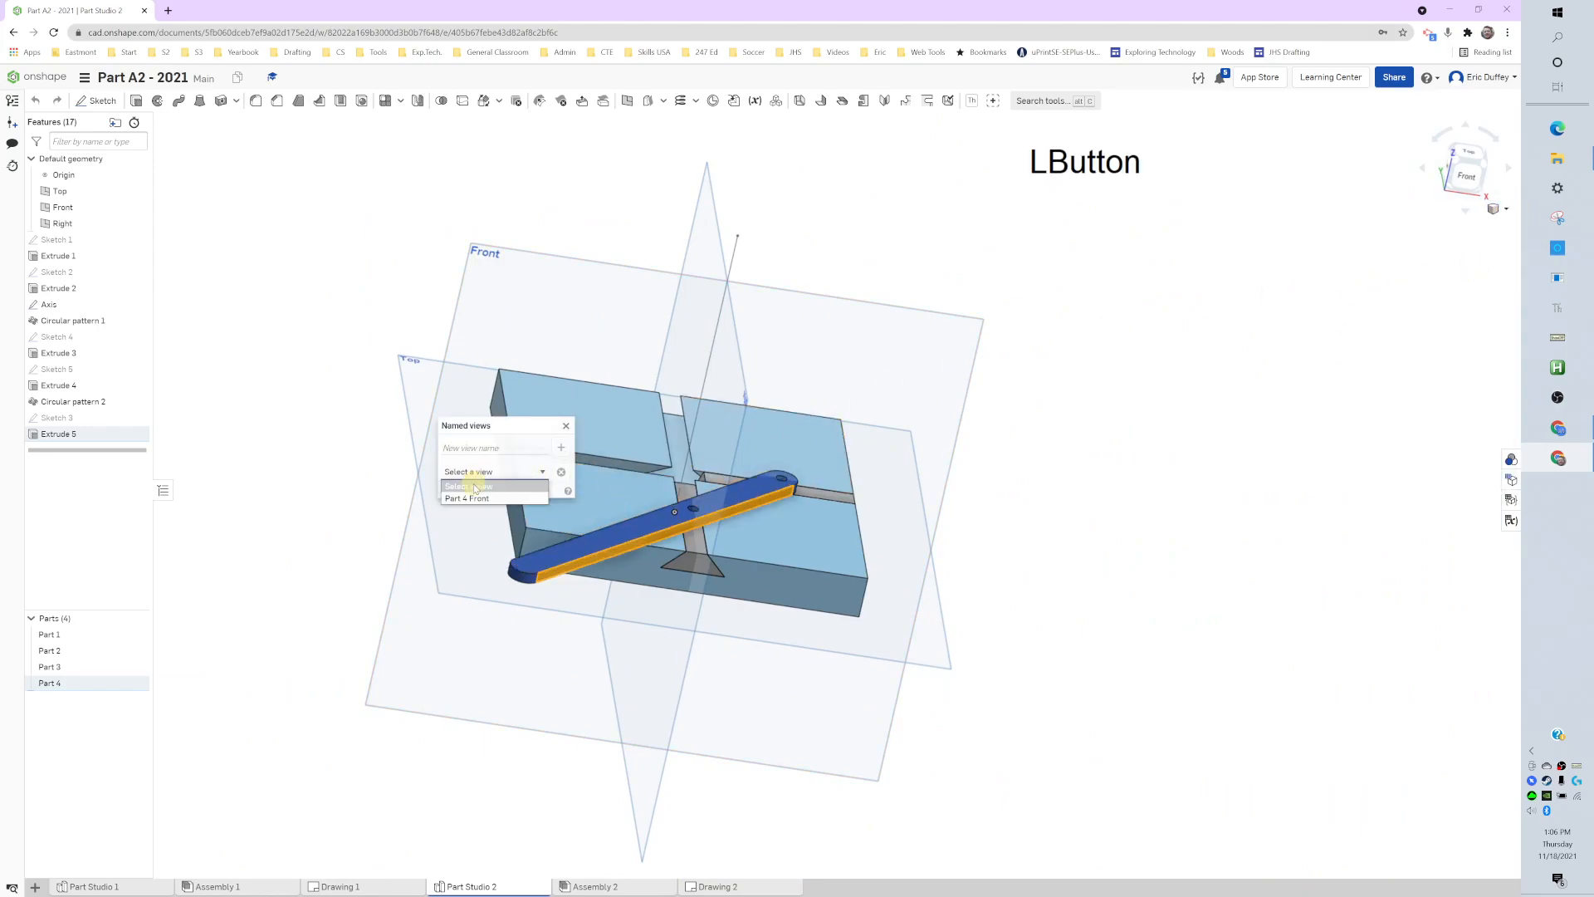
pyautogui.click(478, 496)
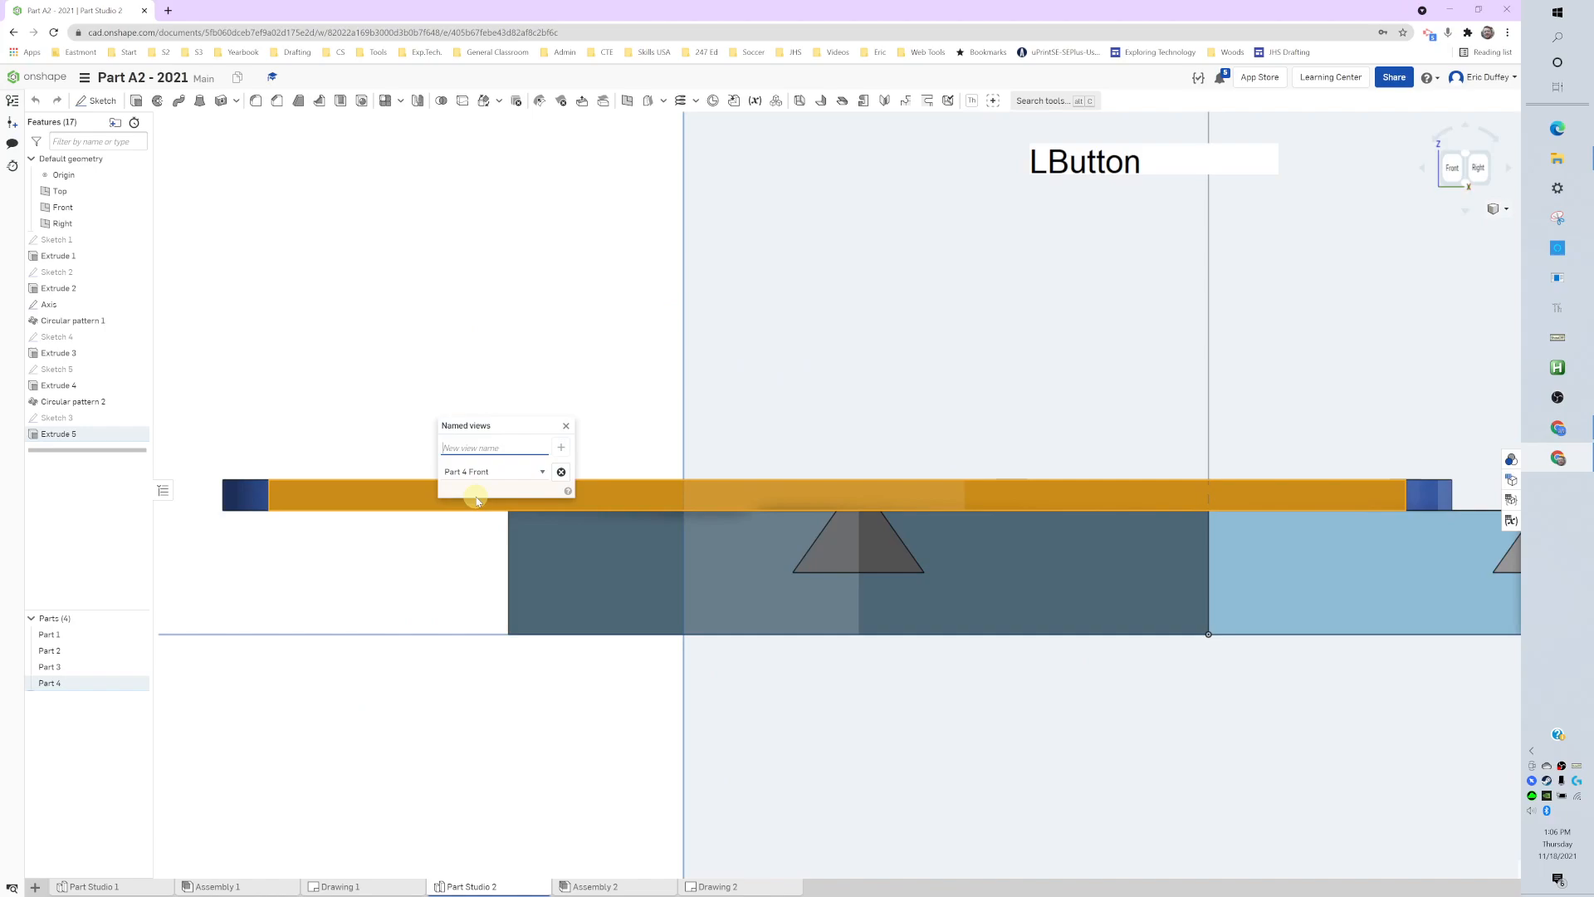
pyautogui.click(568, 433)
pyautogui.moveTo(659, 435); pyautogui.dragTo(606, 468, button='middle')
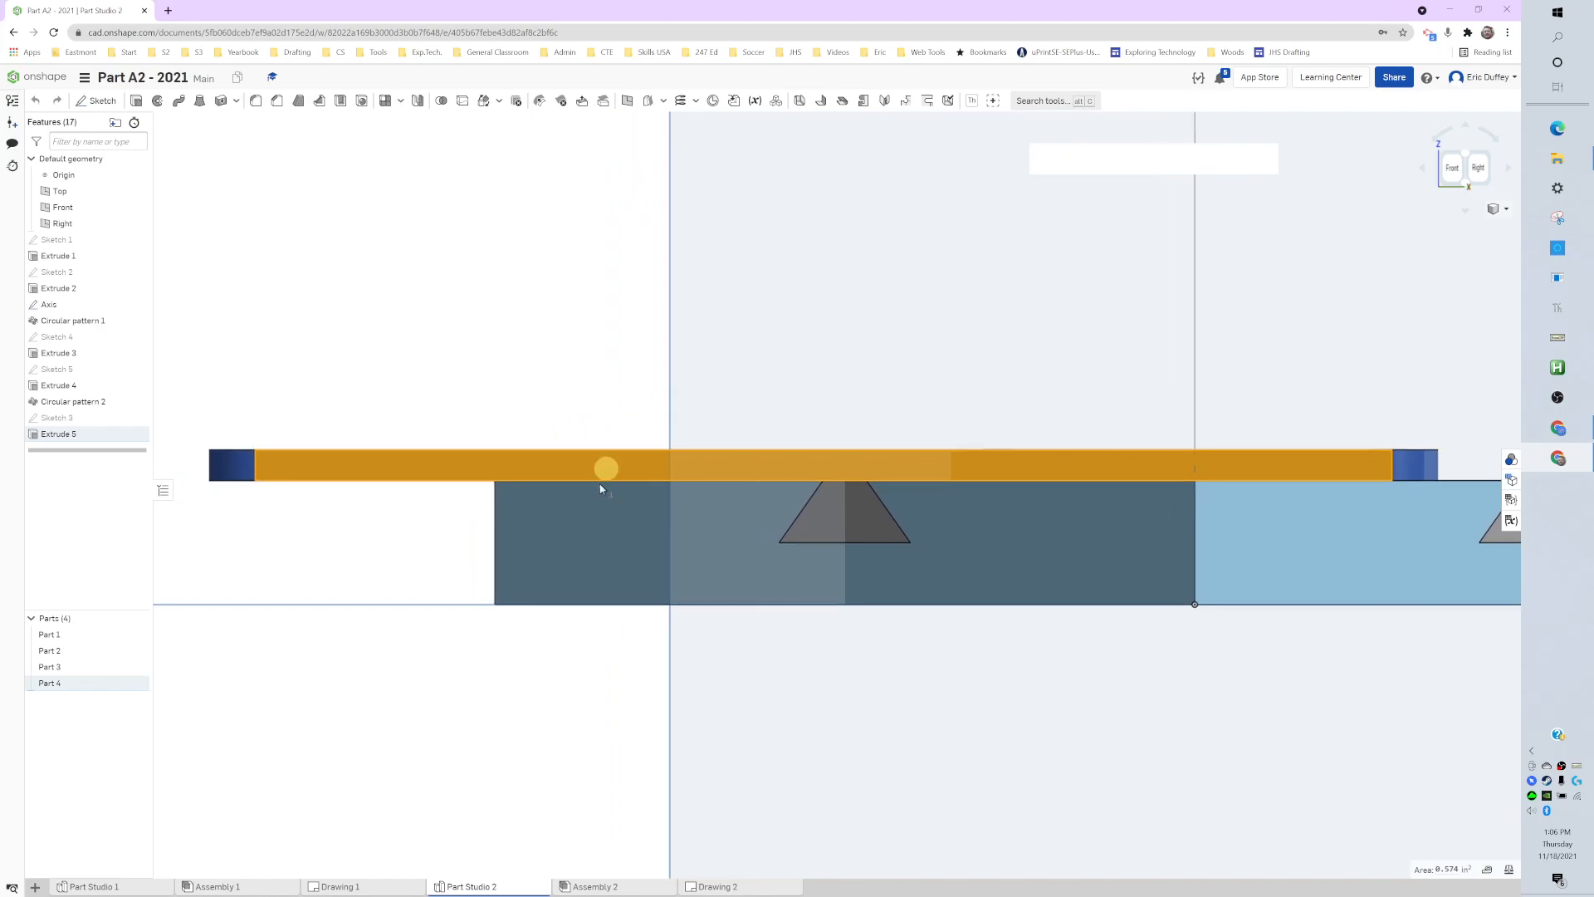
# - In Drawing 2, start inserting a view of Part 4 from Part Studio 2 with the Part 4 Front orientation
pyautogui.click(734, 887)
pyautogui.moveTo(640, 416); pyautogui.dragTo(671, 482, button='middle')
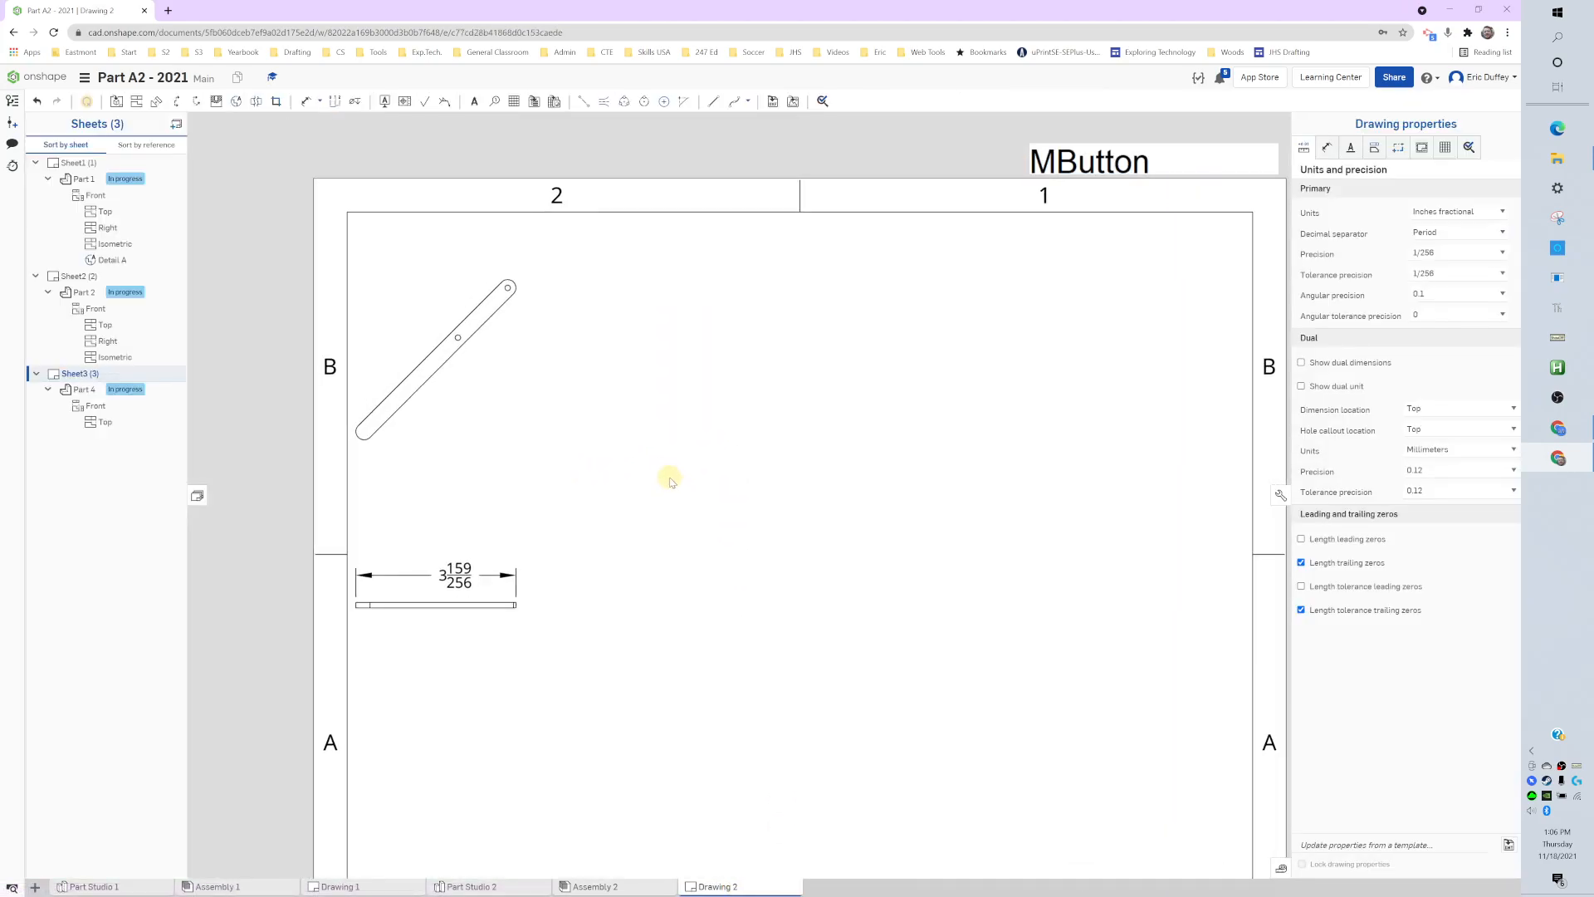
pyautogui.moveTo(813, 505); pyautogui.dragTo(792, 510, button='middle')
pyautogui.click(116, 101)
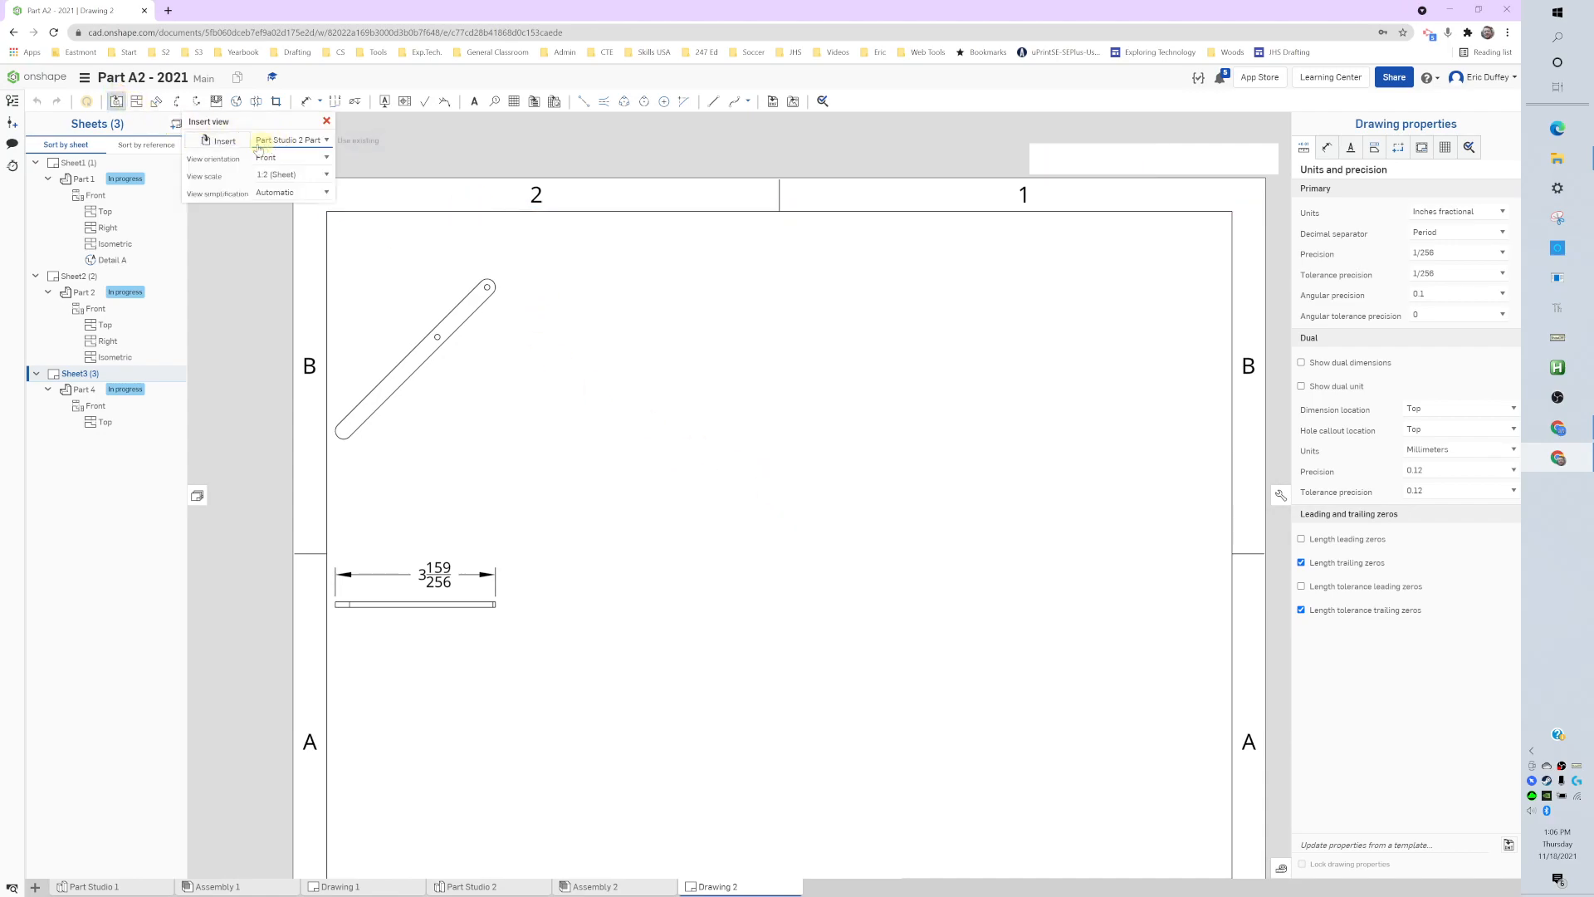
pyautogui.click(266, 147)
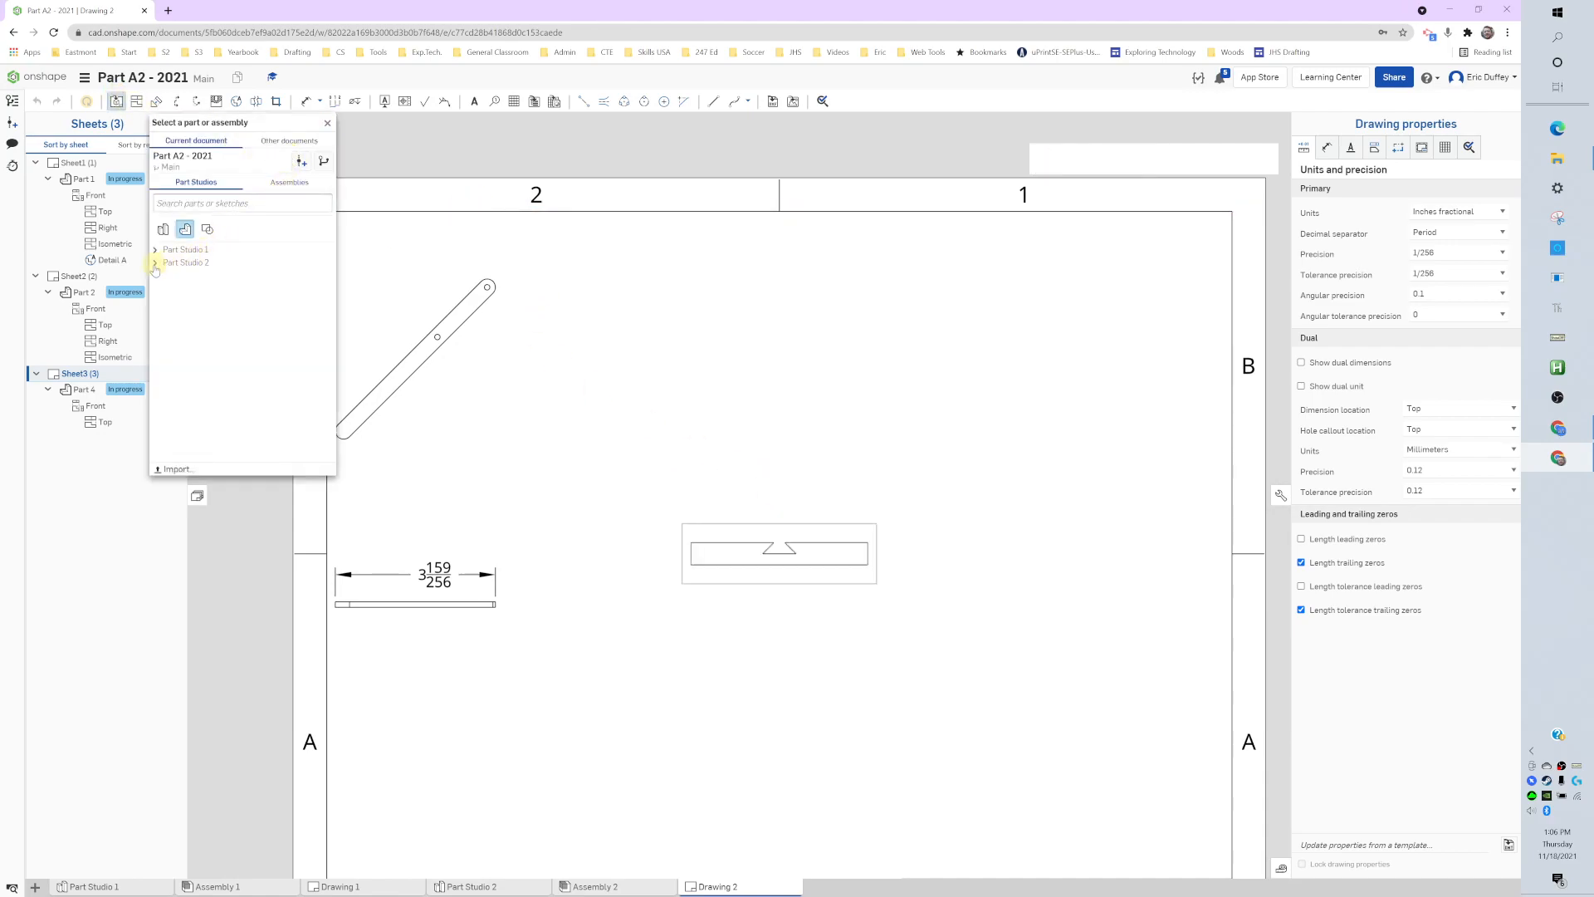
pyautogui.click(155, 264)
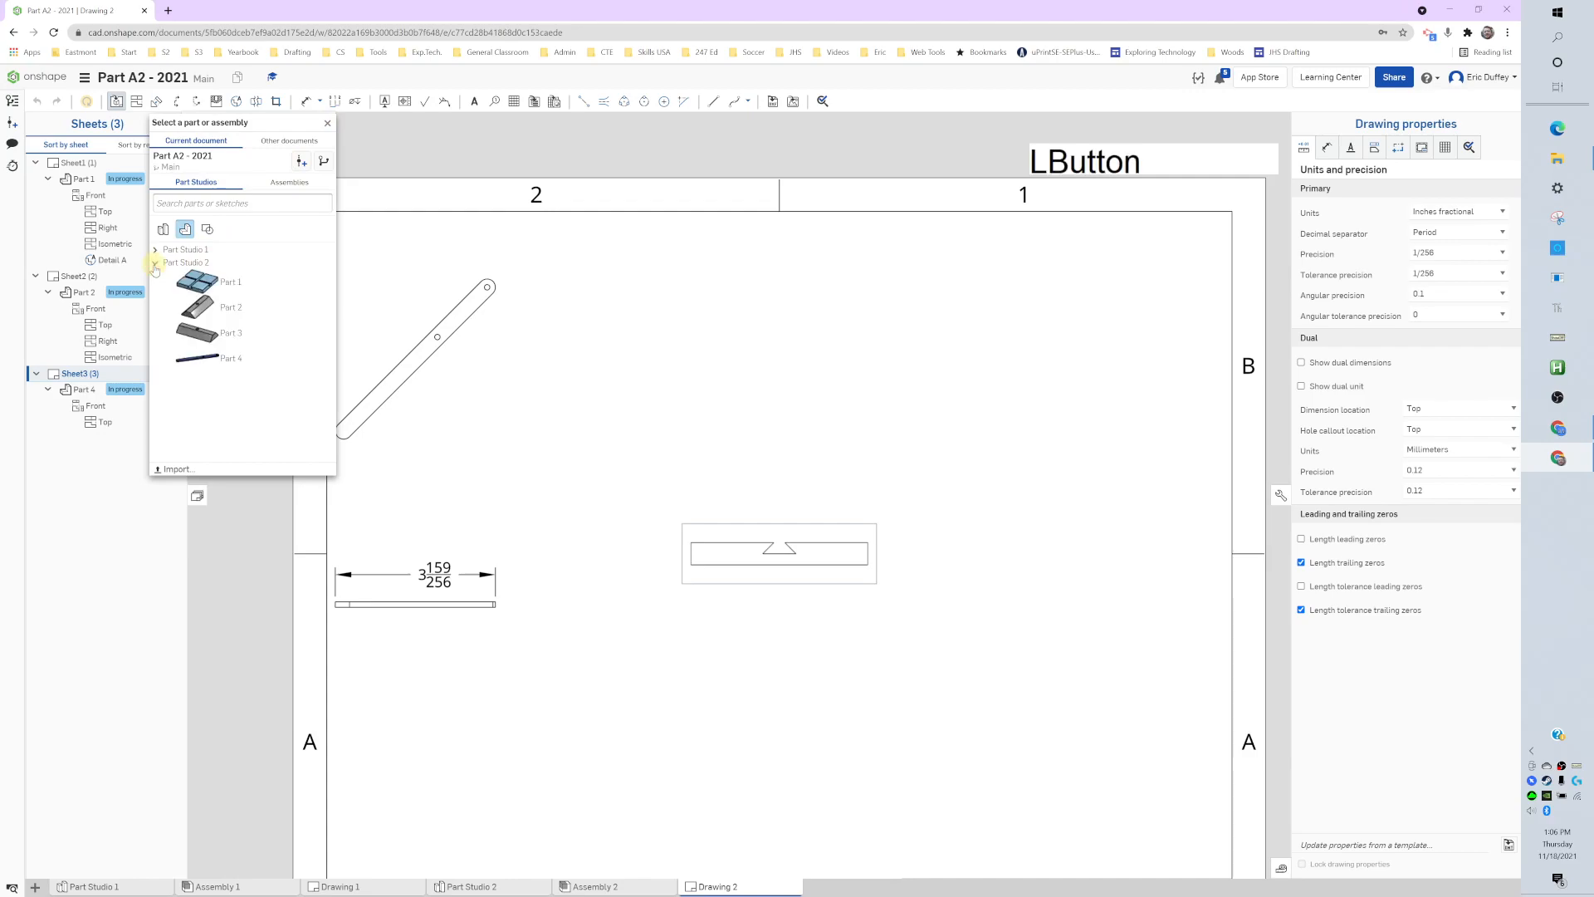
pyautogui.click(241, 358)
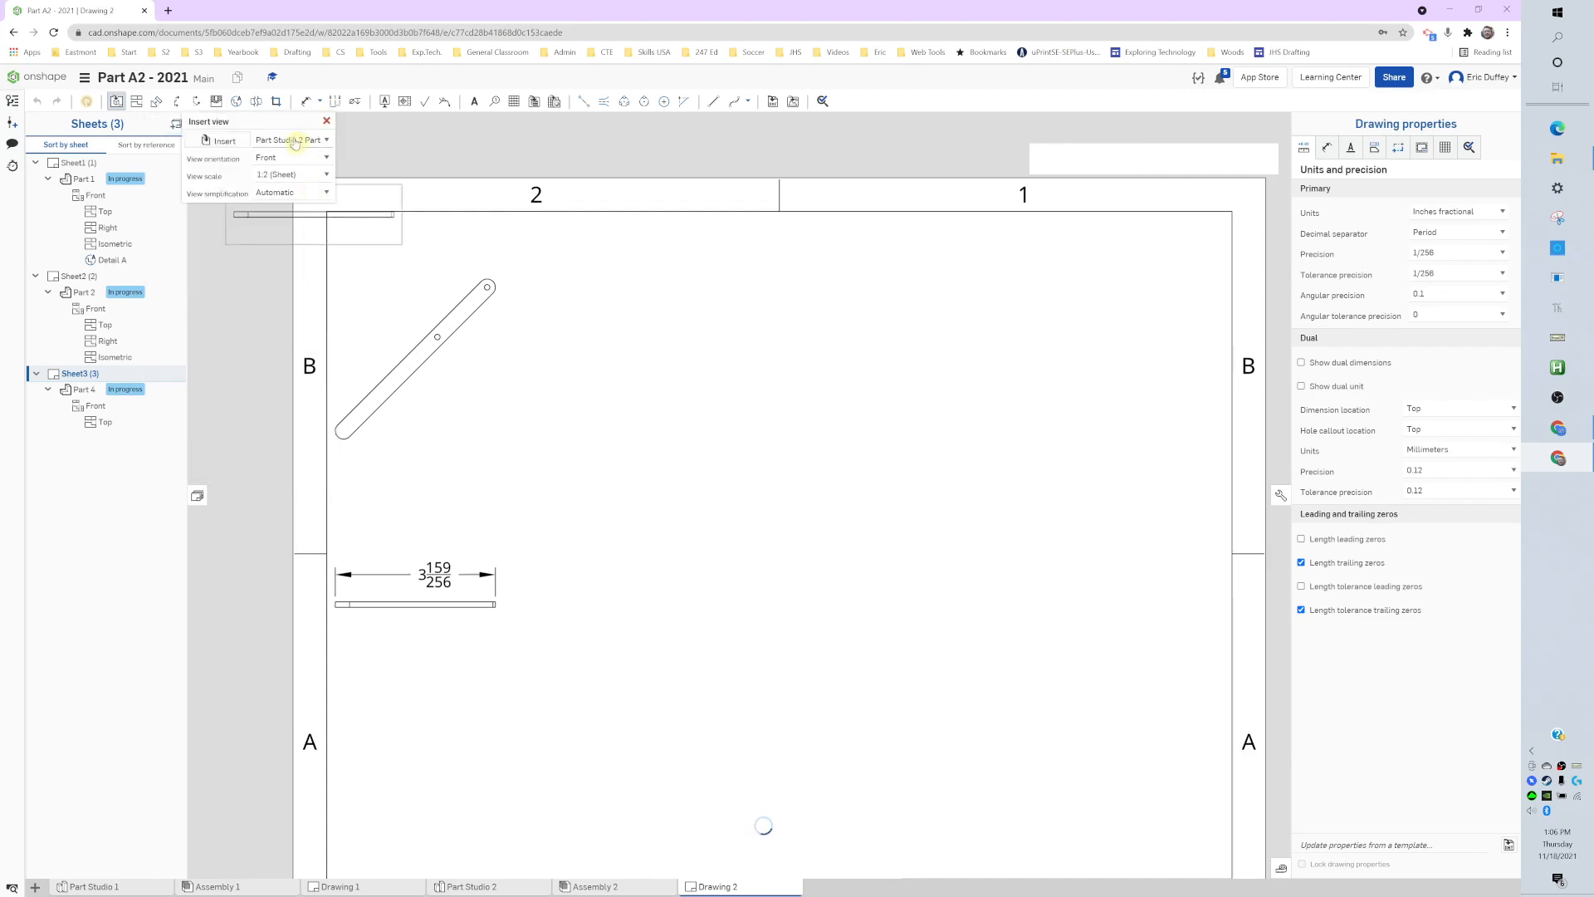
pyautogui.click(283, 162)
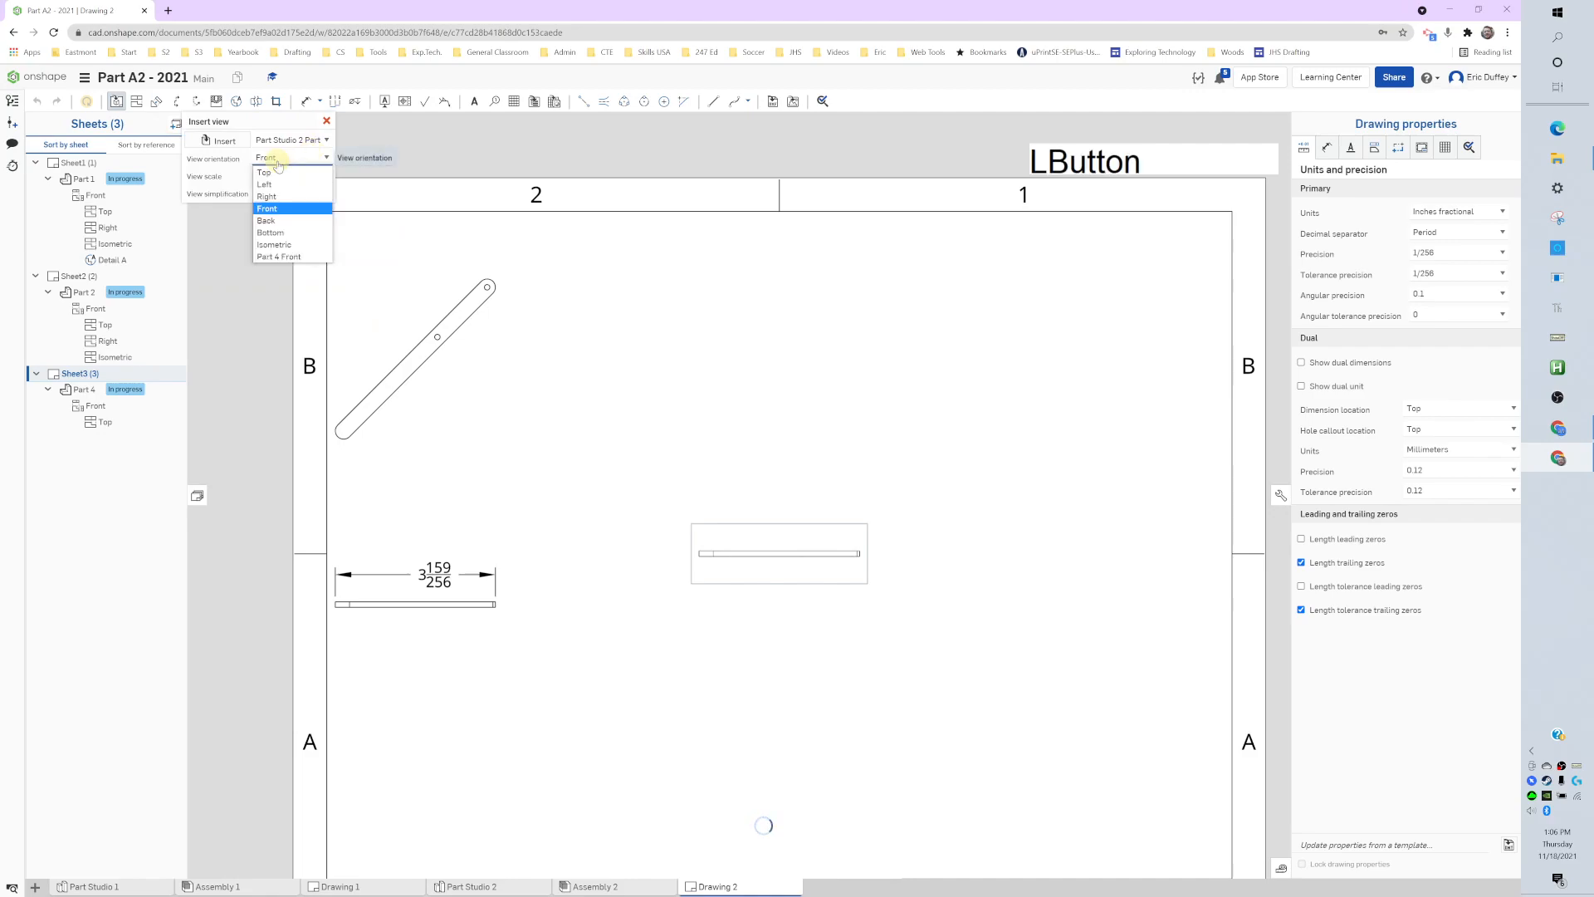
pyautogui.click(319, 257)
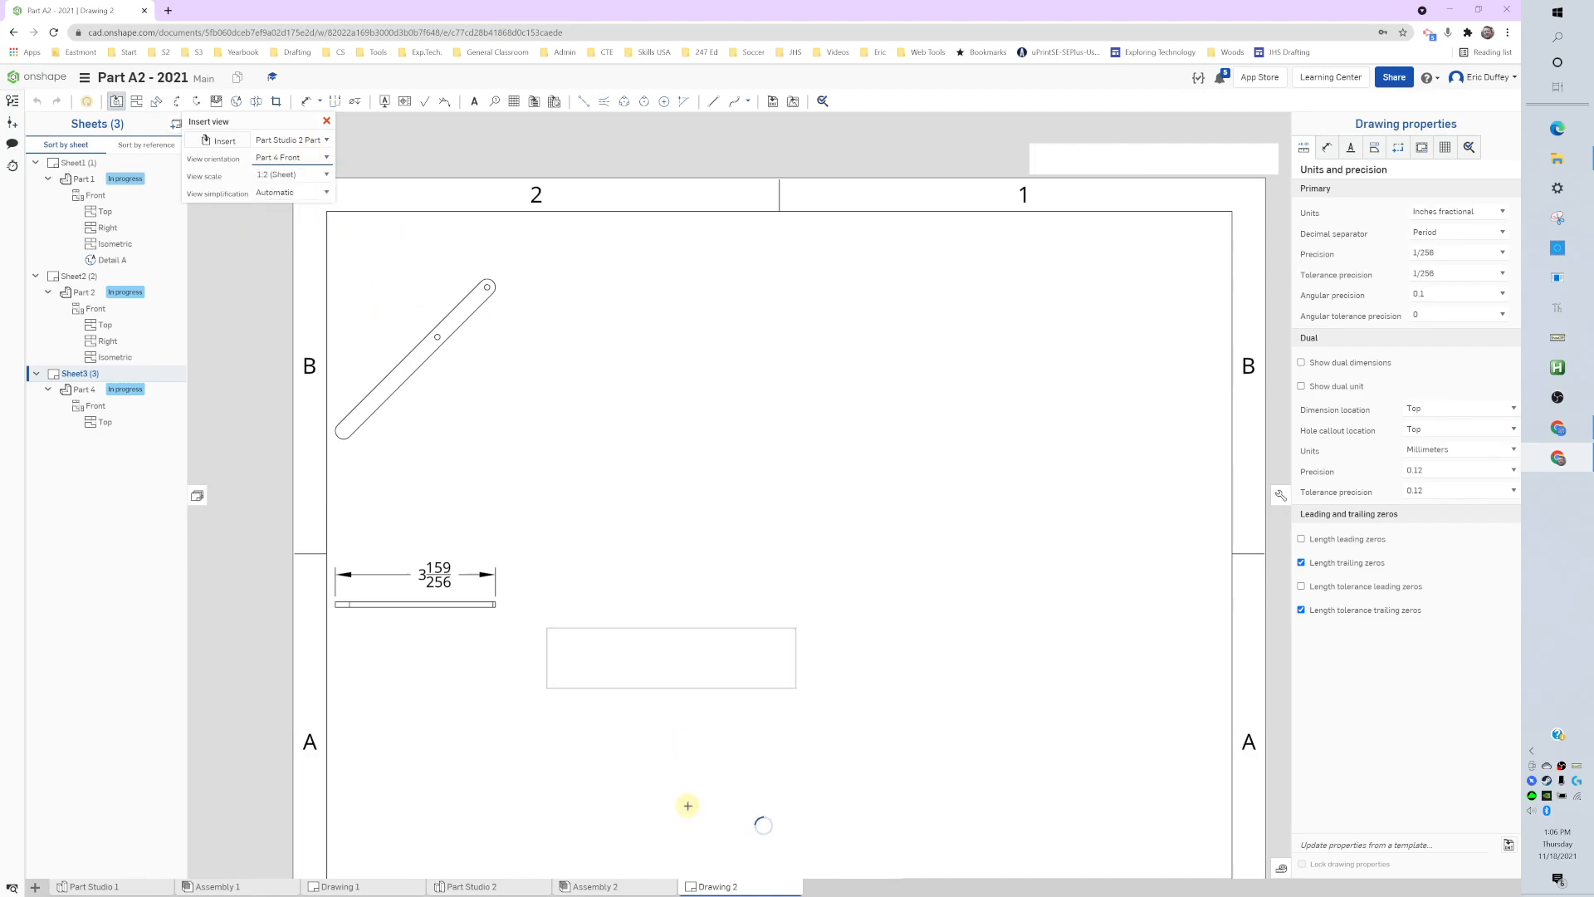
pyautogui.moveTo(684, 790); pyautogui.dragTo(676, 655, button='middle')
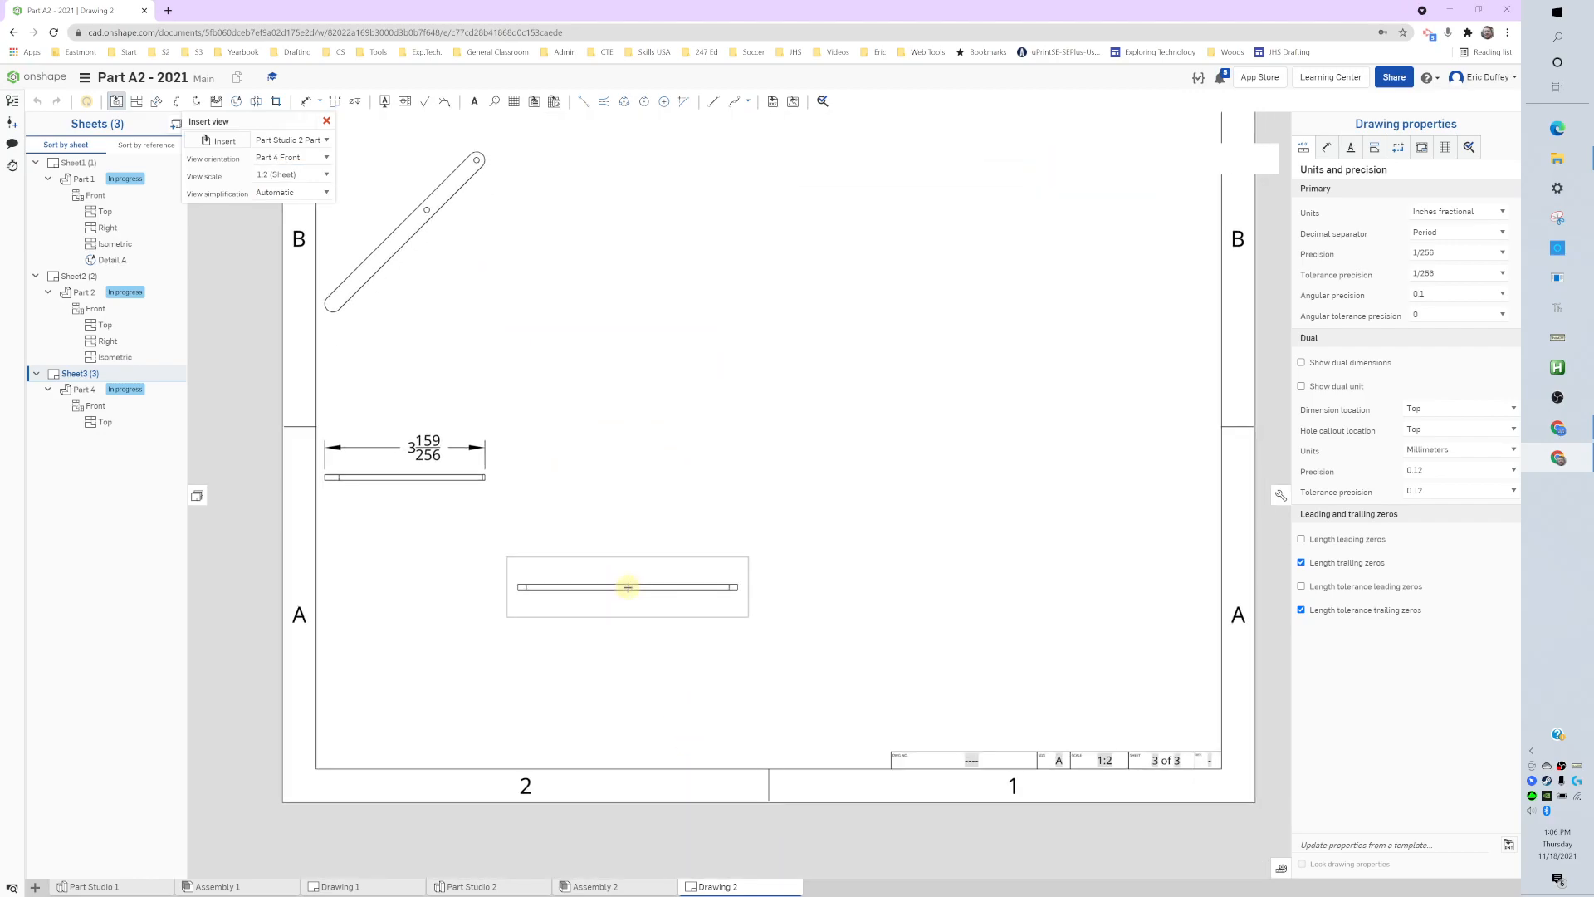
# - Set the new view's scale to 1:2 and place it below and beside the existing Part 4 views on Sheet3
pyautogui.click(326, 175)
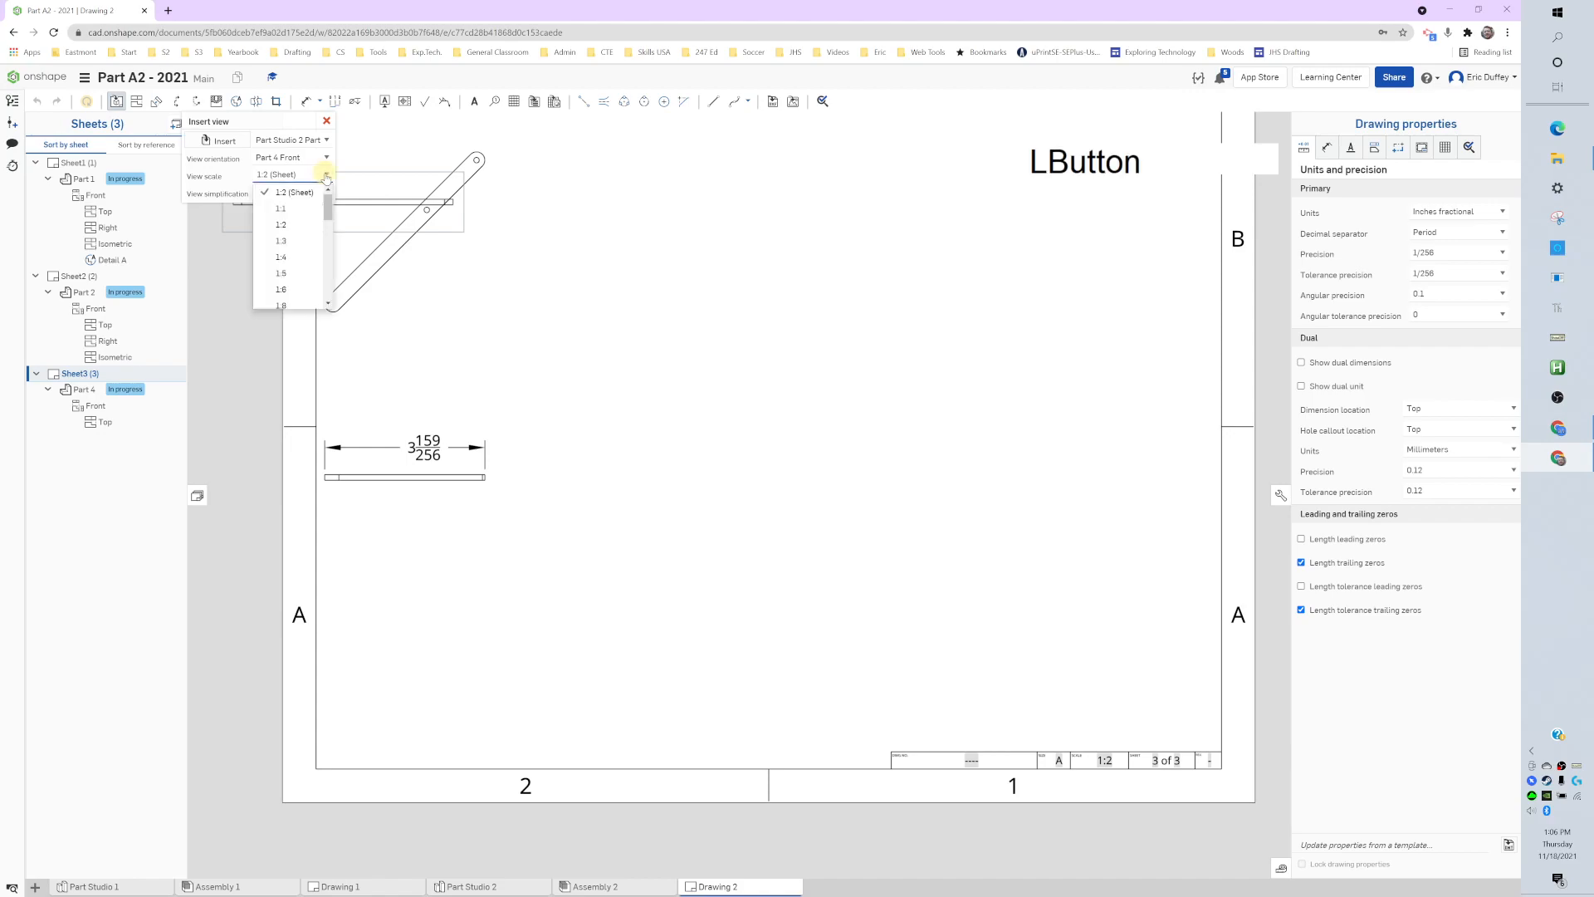
pyautogui.click(319, 209)
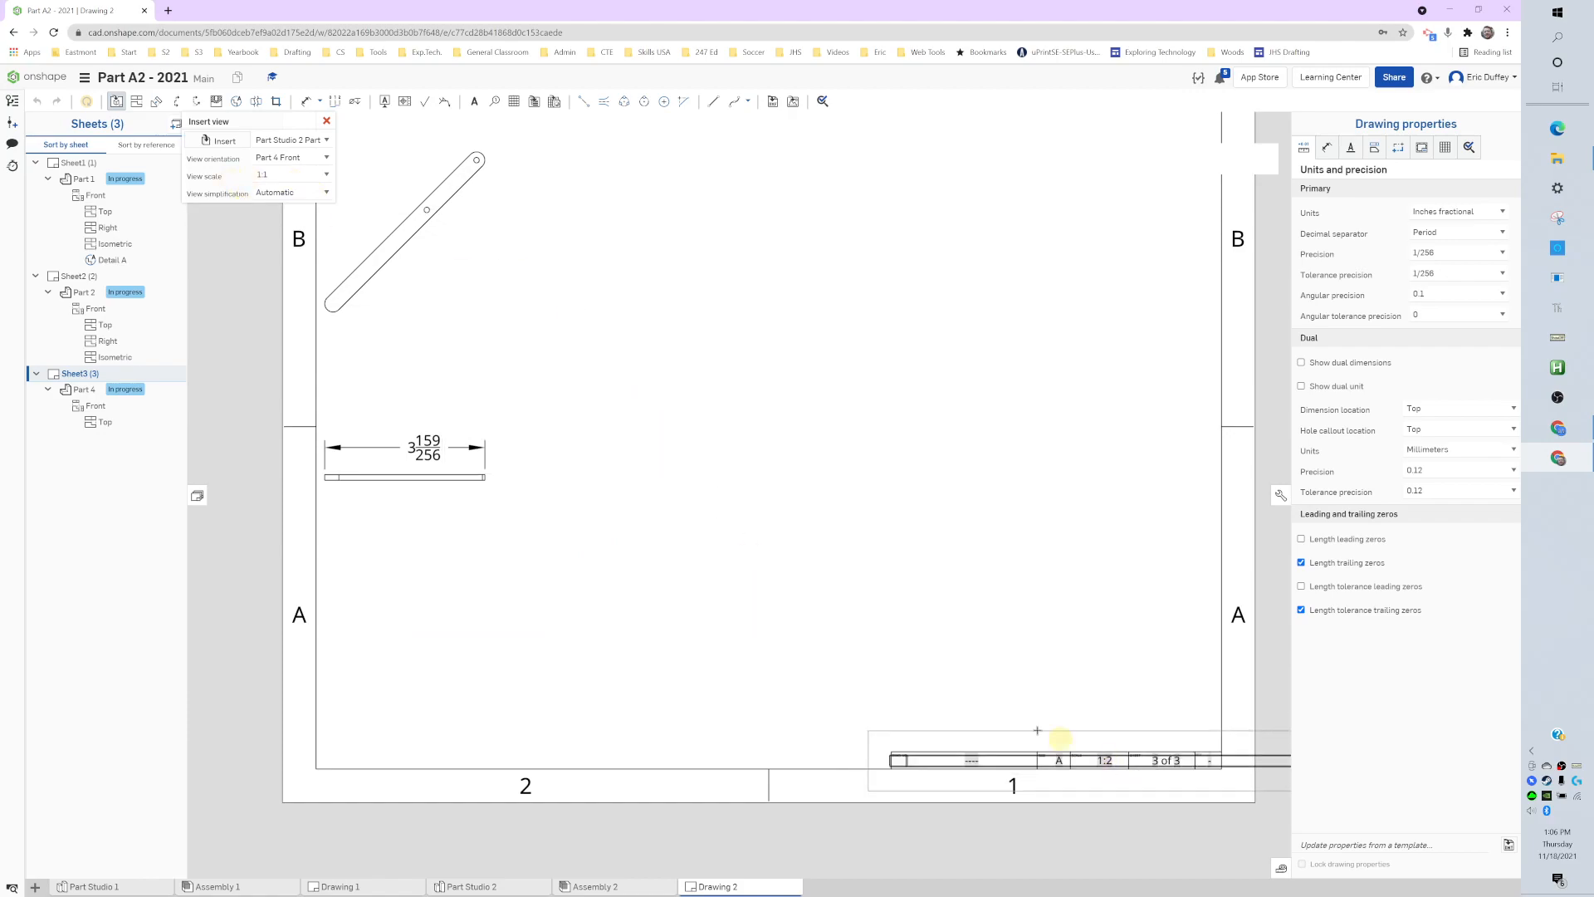
pyautogui.click(327, 175)
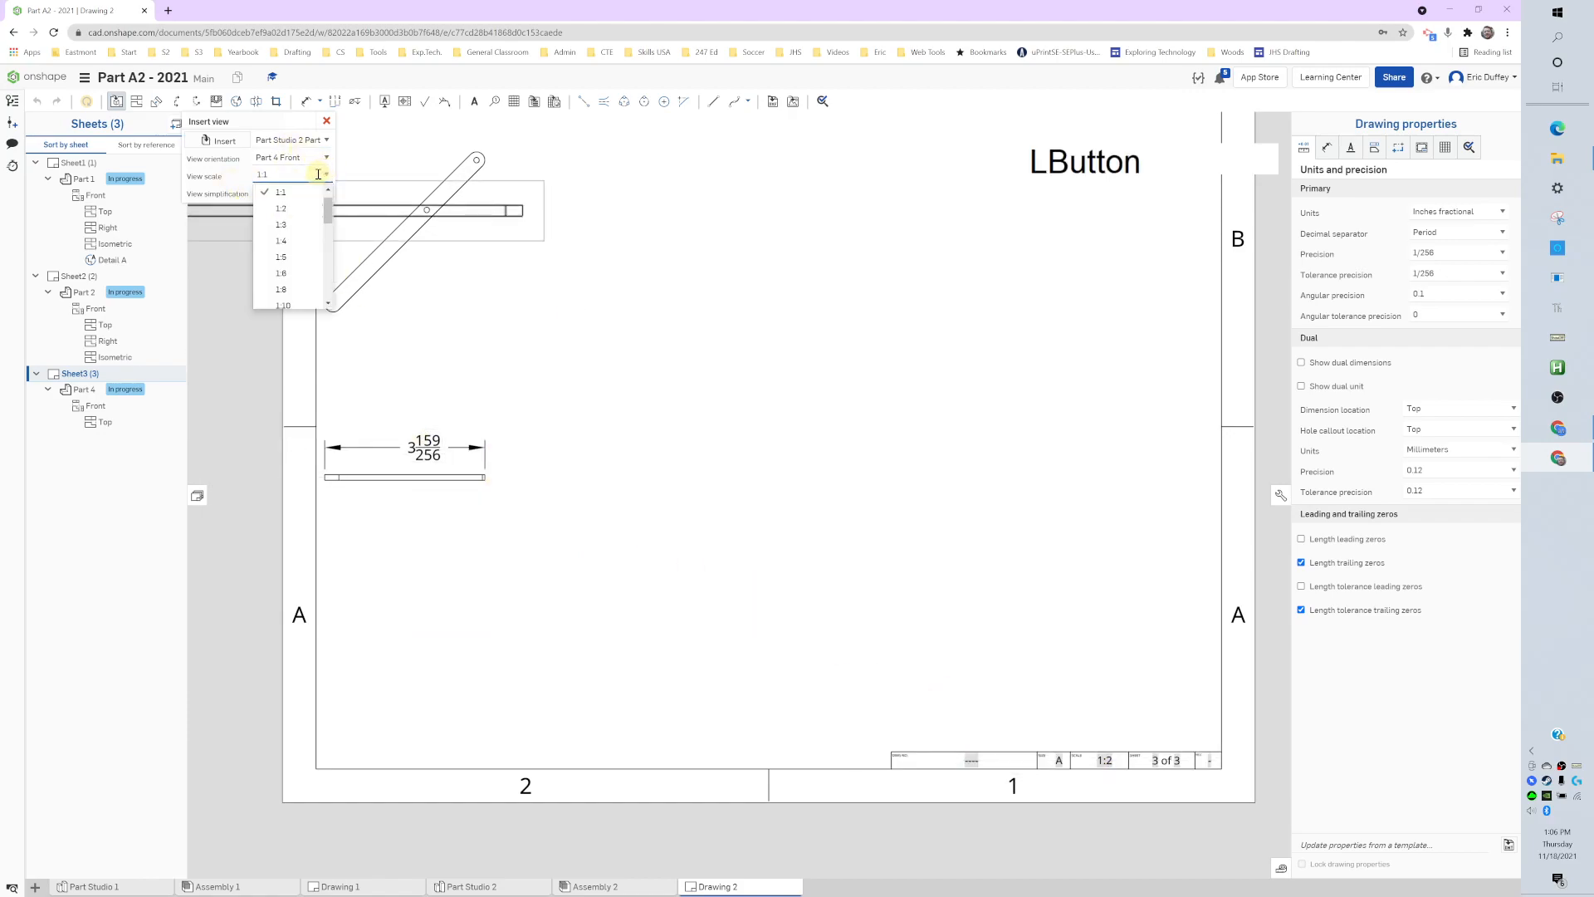
pyautogui.click(313, 207)
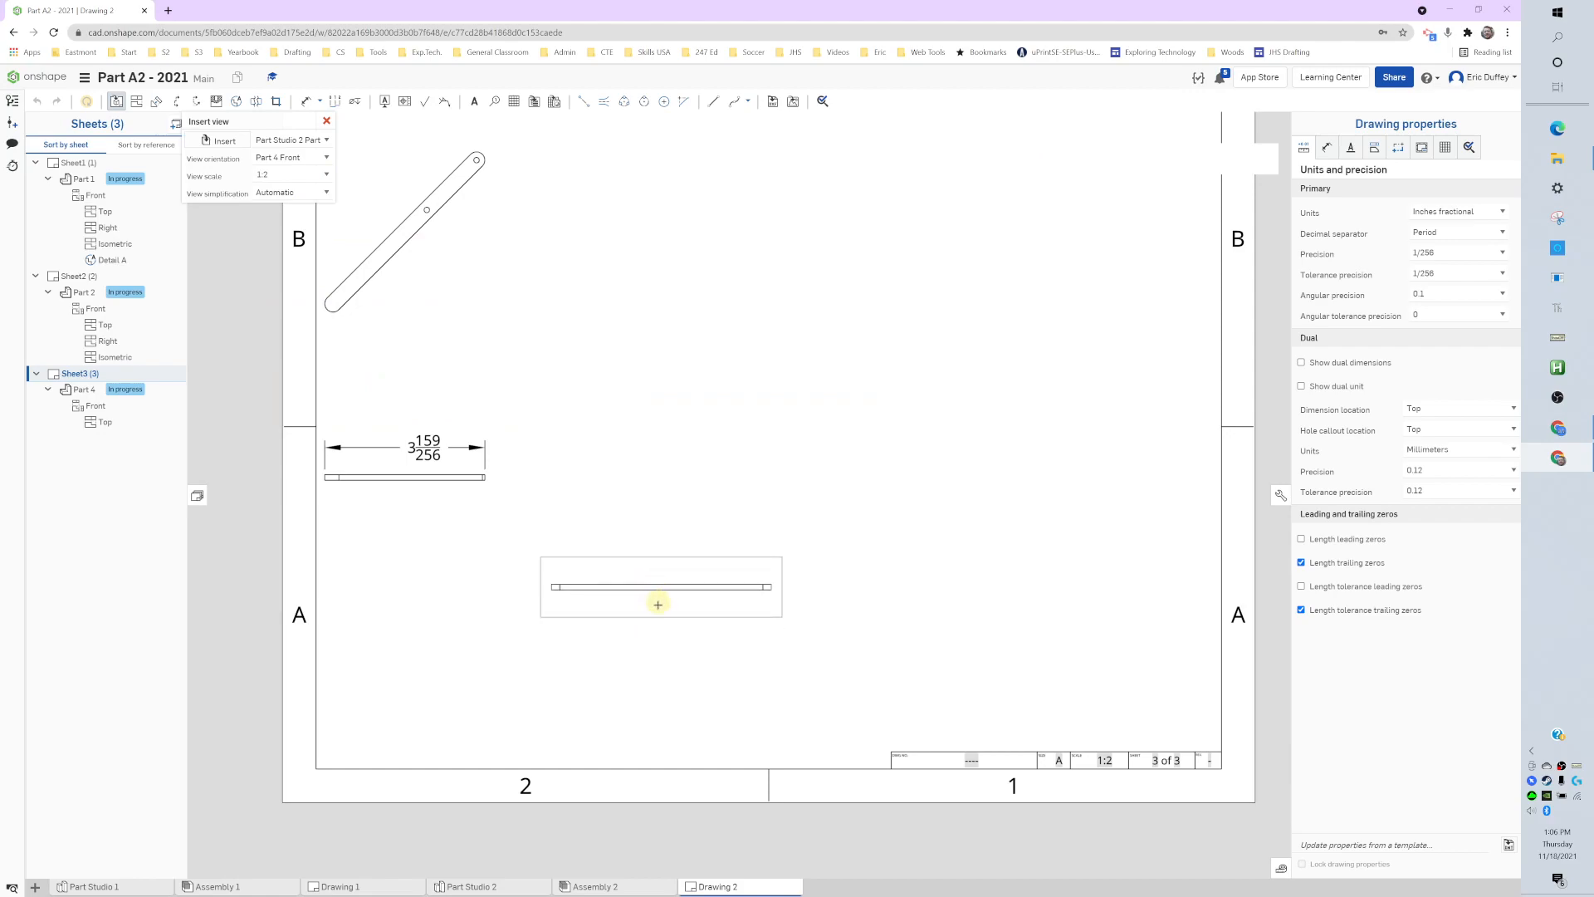
pyautogui.click(656, 610)
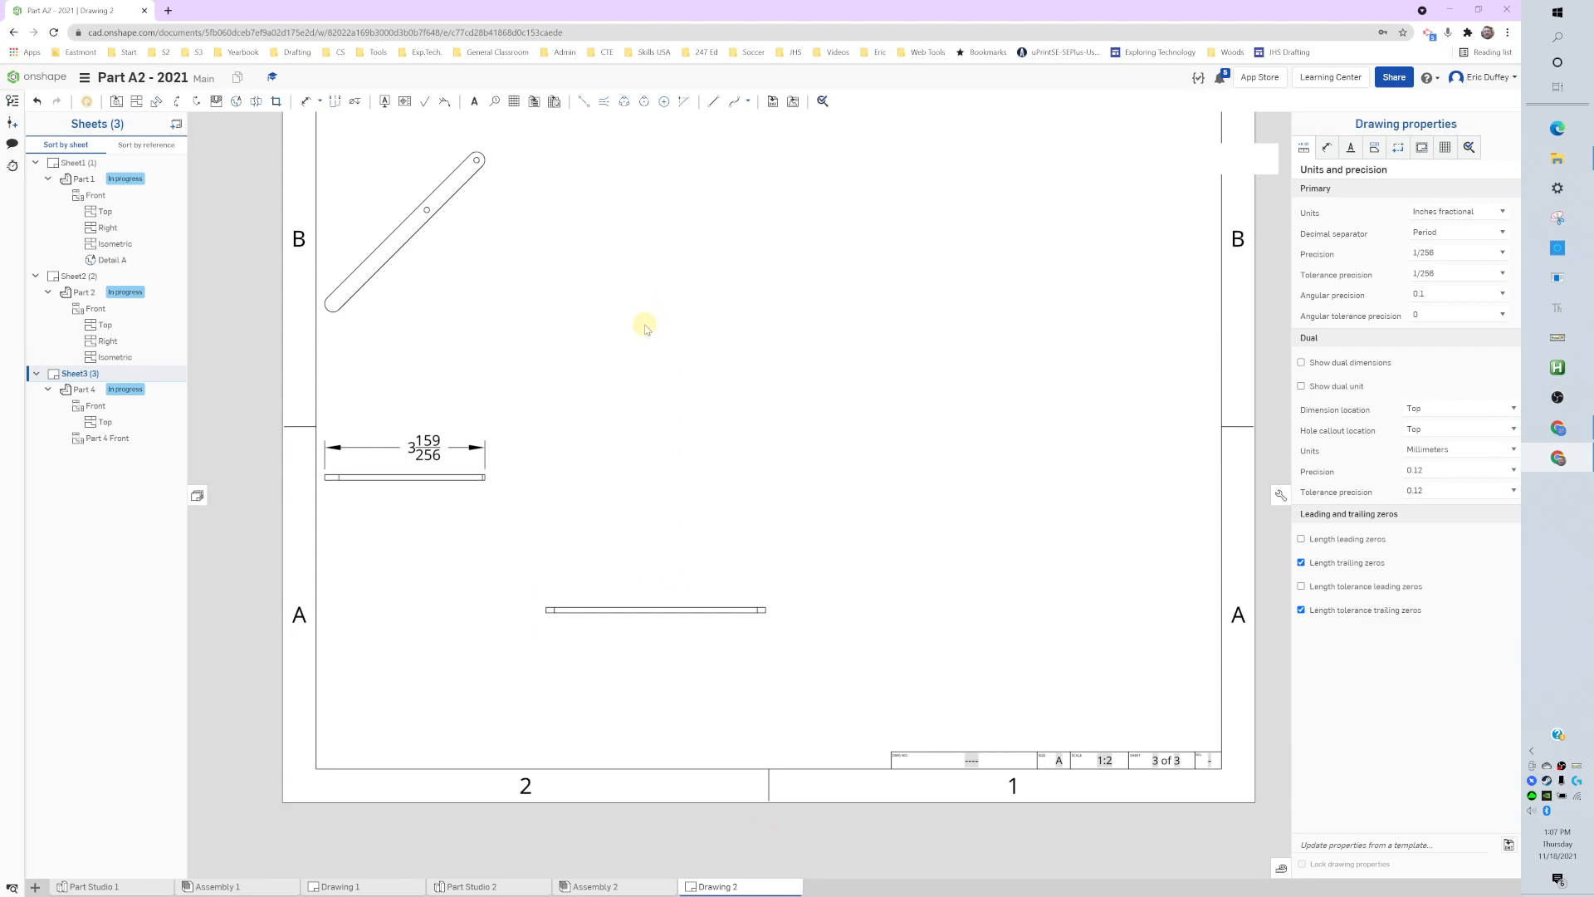
# - Project a top view, a right side view and an isometric view from the newly placed Part 4 Front view
pyautogui.press('p')
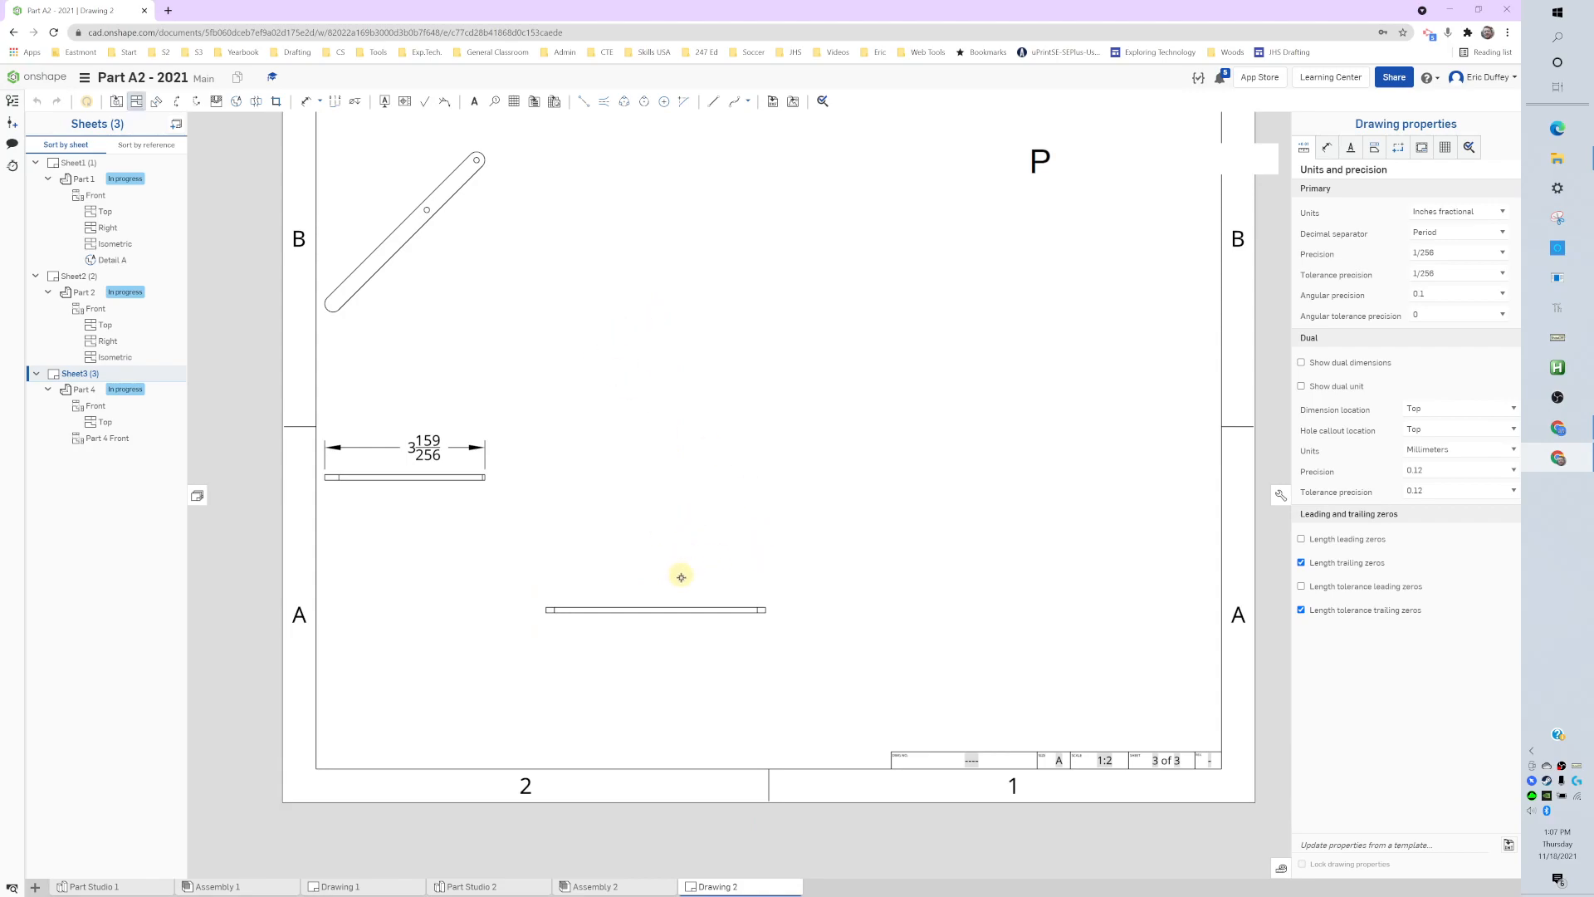
pyautogui.click(665, 609)
pyautogui.click(651, 440)
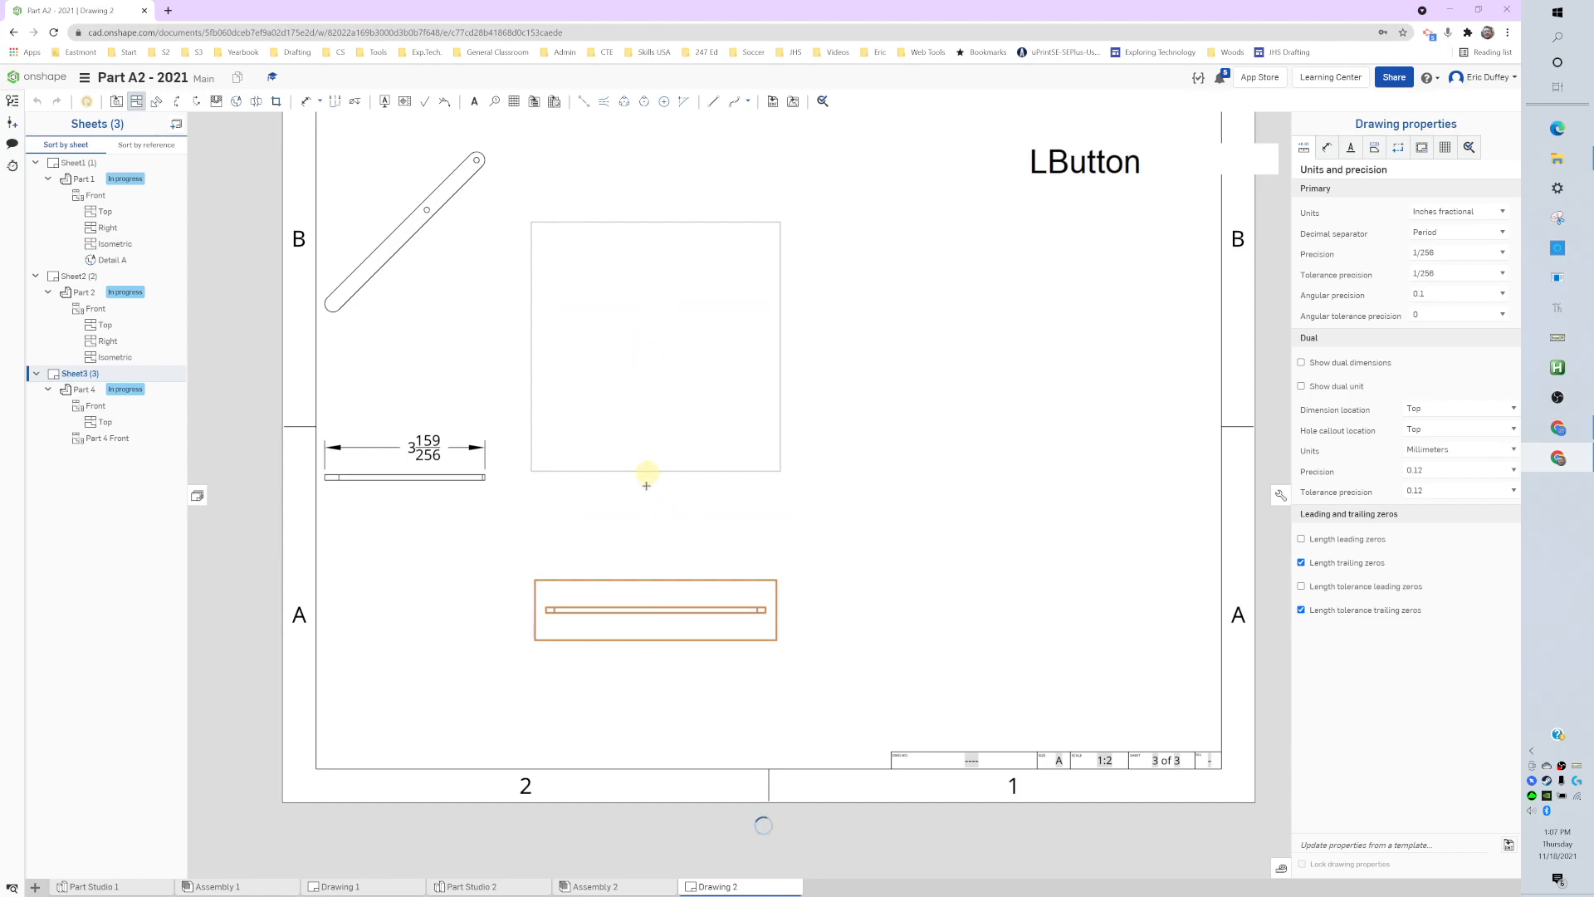
pyautogui.click(671, 606)
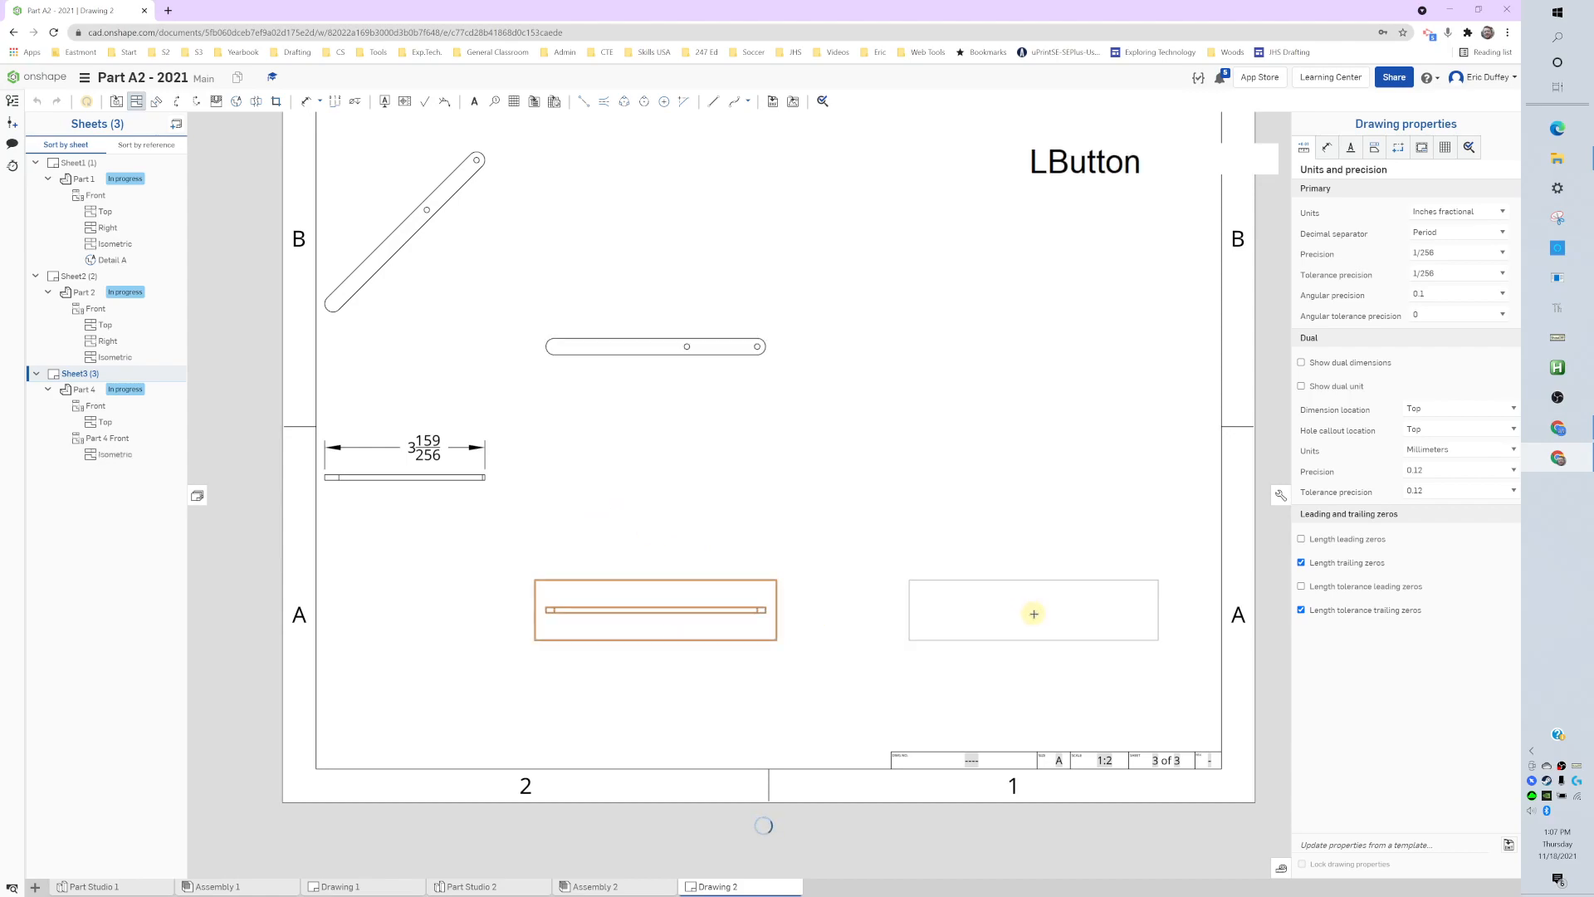
pyautogui.click(669, 611)
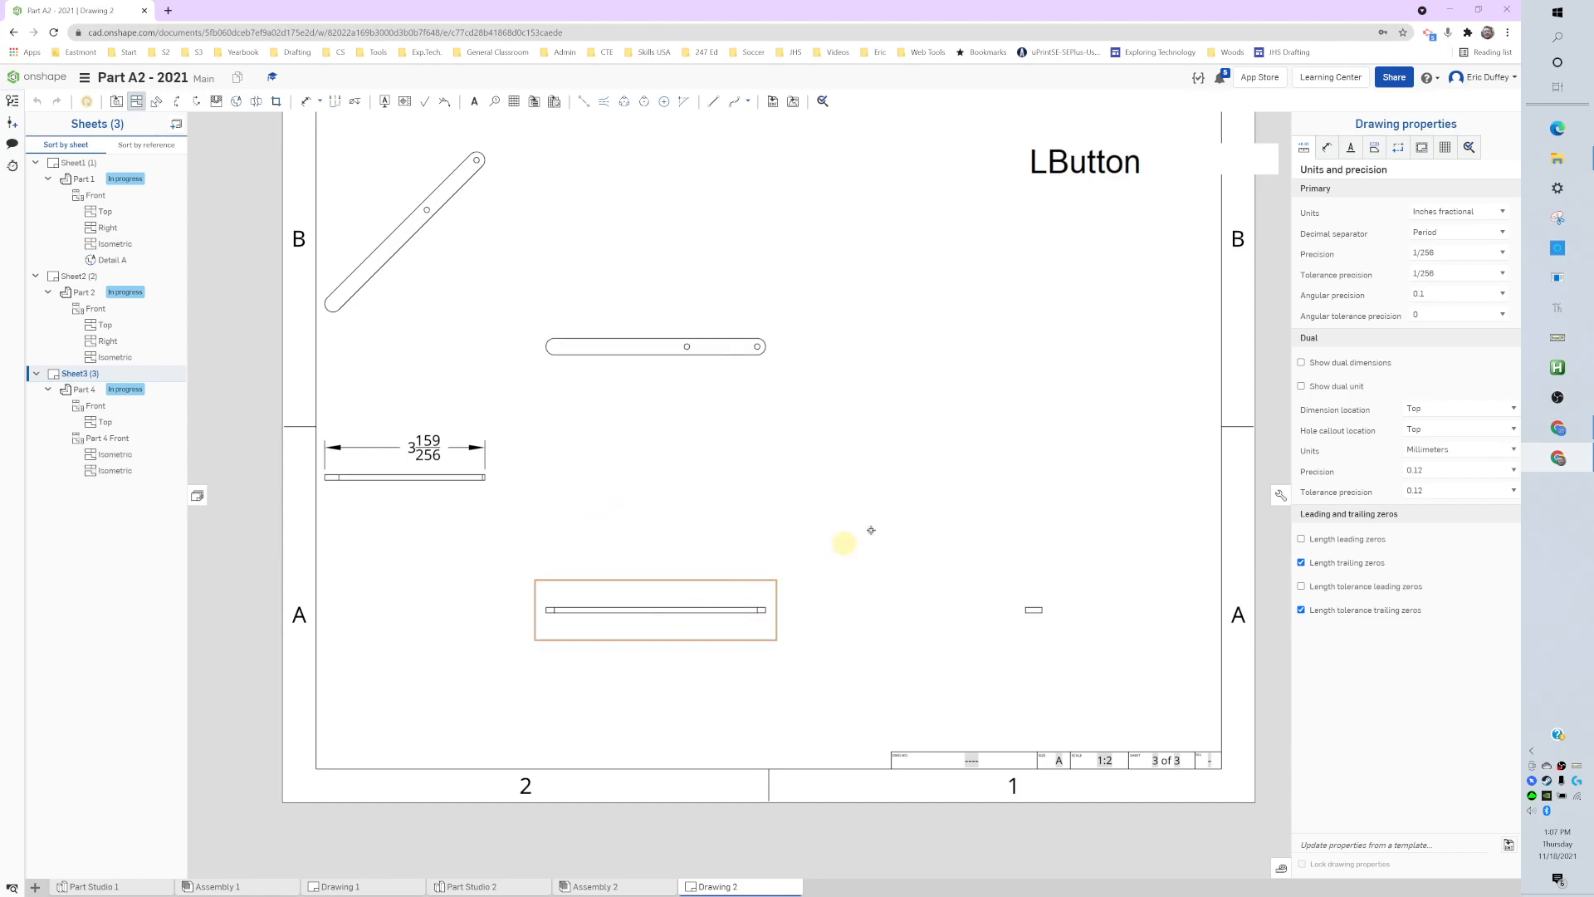
pyautogui.click(1009, 321)
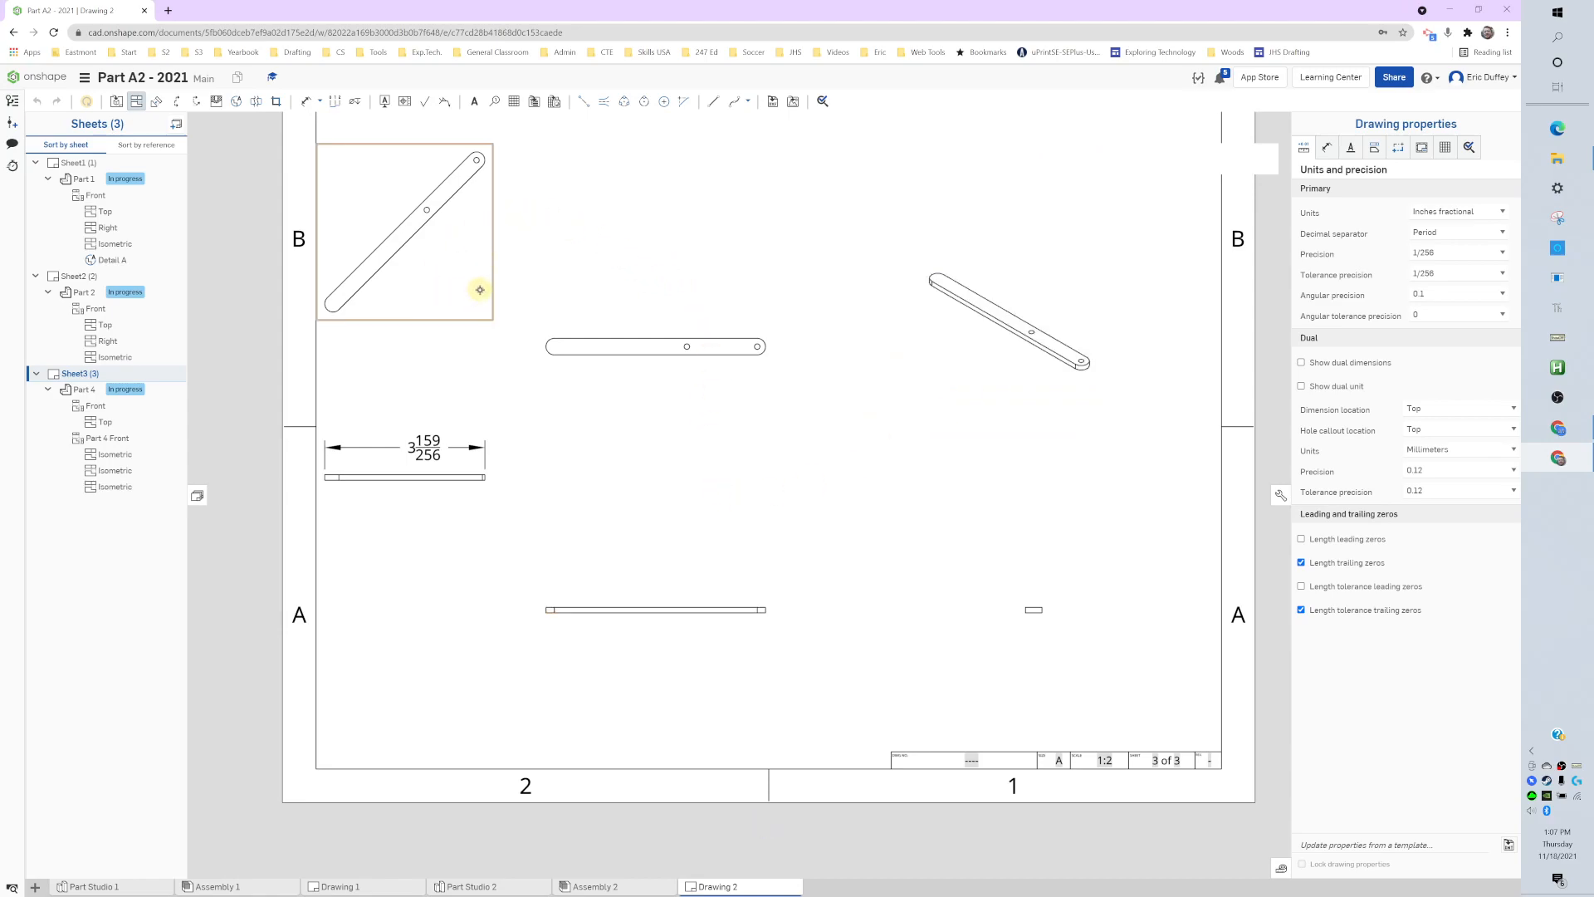
pyautogui.press('Escape')
# - Delete the old angled top view of Part 4 together with its dimensioned front view
pyautogui.click(424, 257)
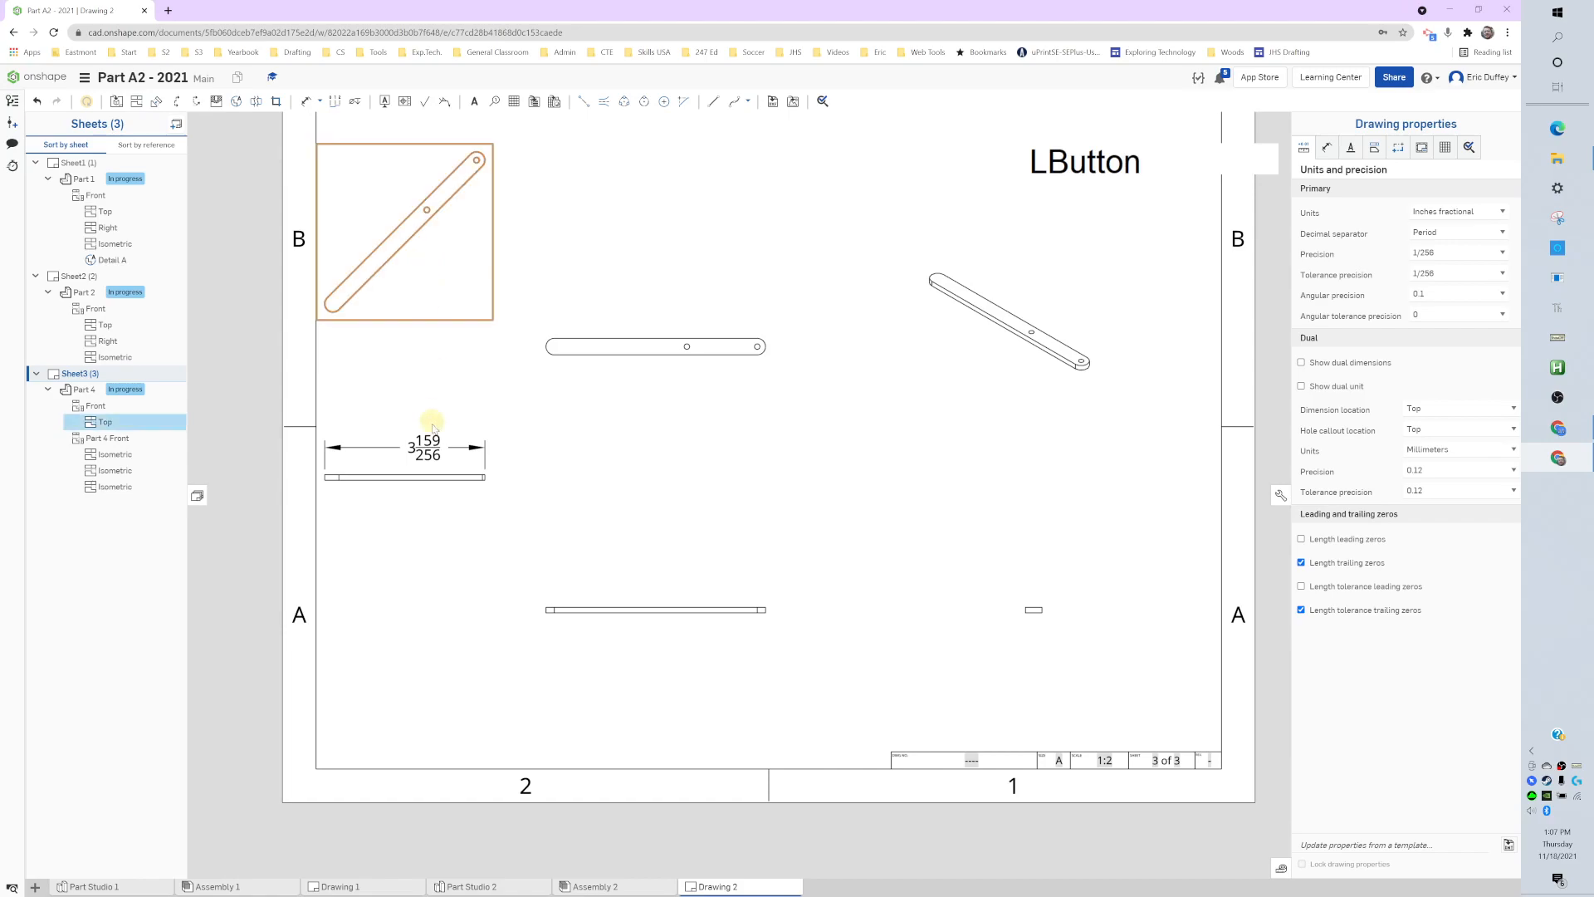
pyautogui.press('Delete')
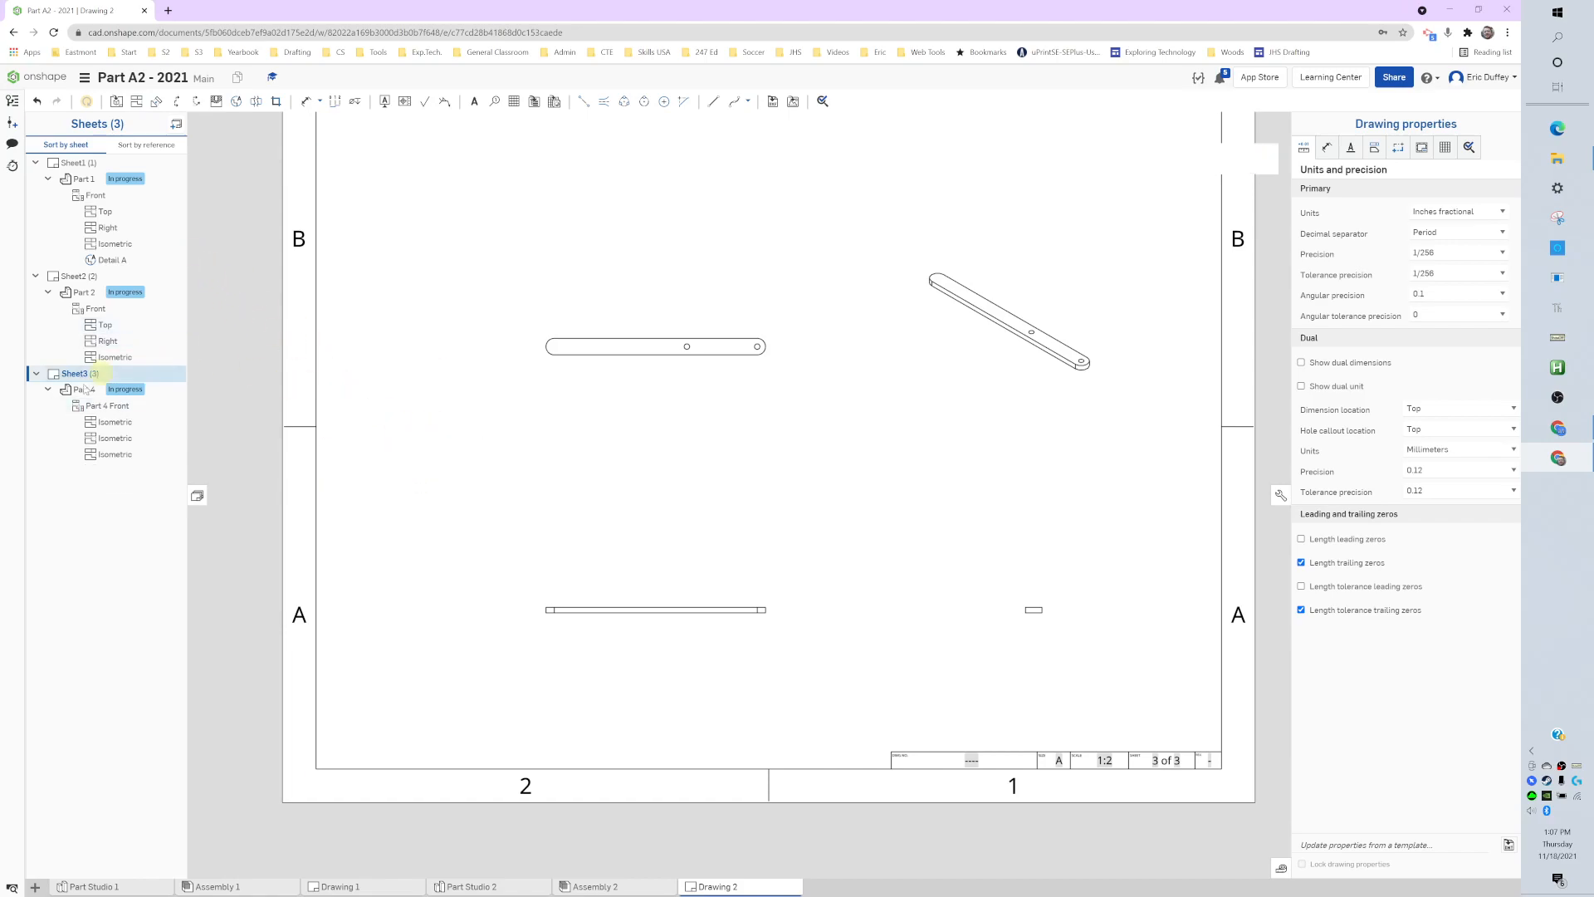
# - Set the scale of Sheet3 to 1:1 in its sheet properties
pyautogui.click(87, 387)
pyautogui.rightClick(84, 389)
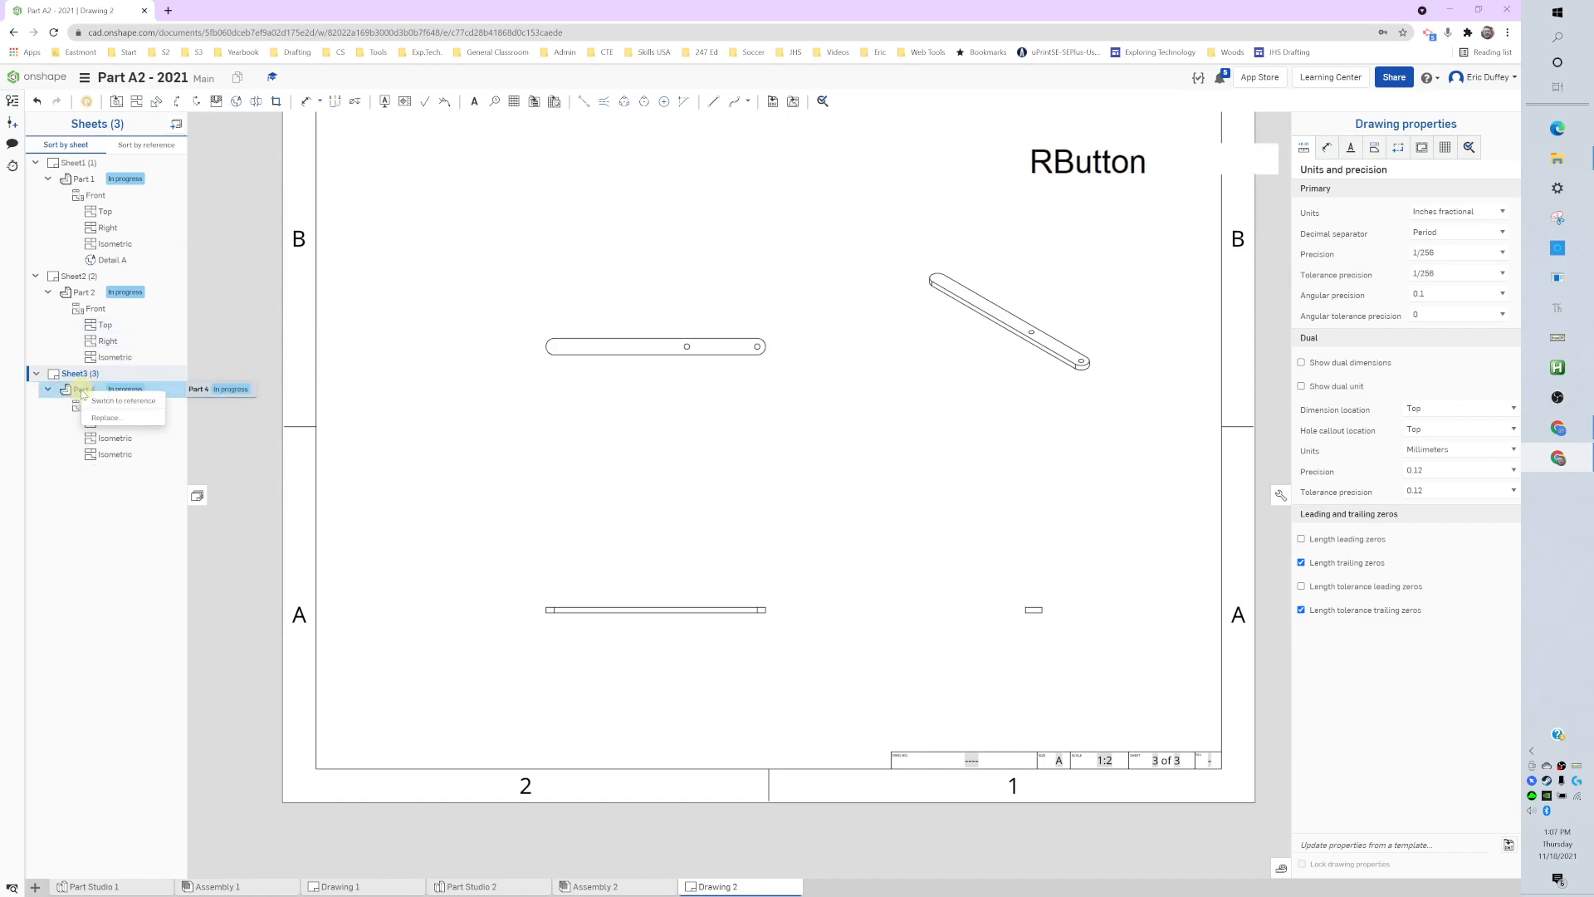
pyautogui.rightClick(76, 373)
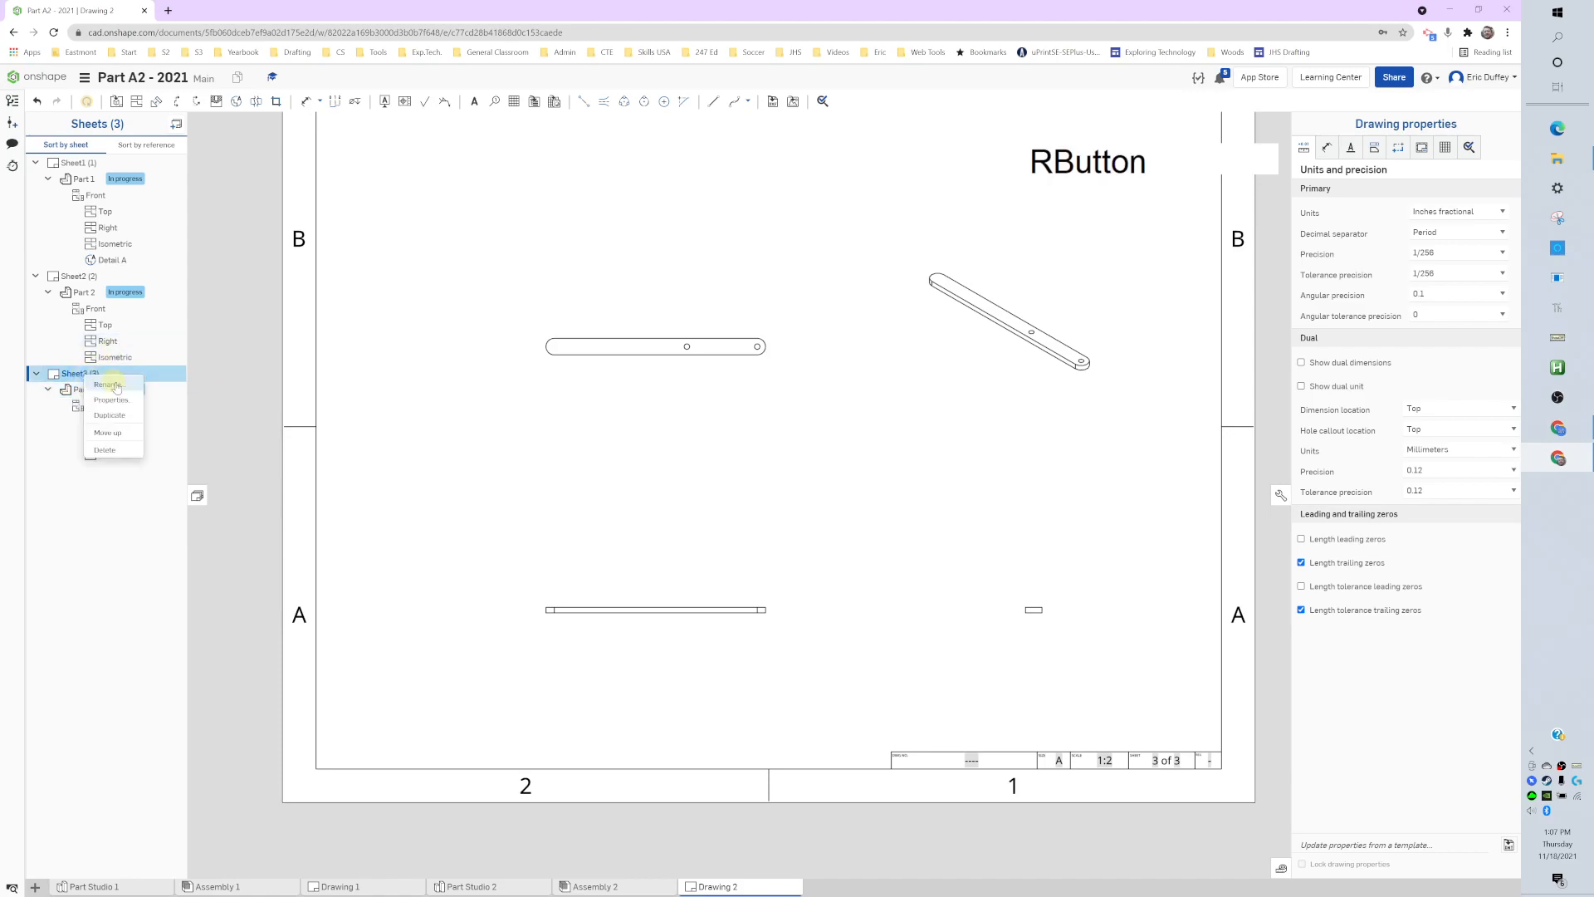
pyautogui.click(104, 397)
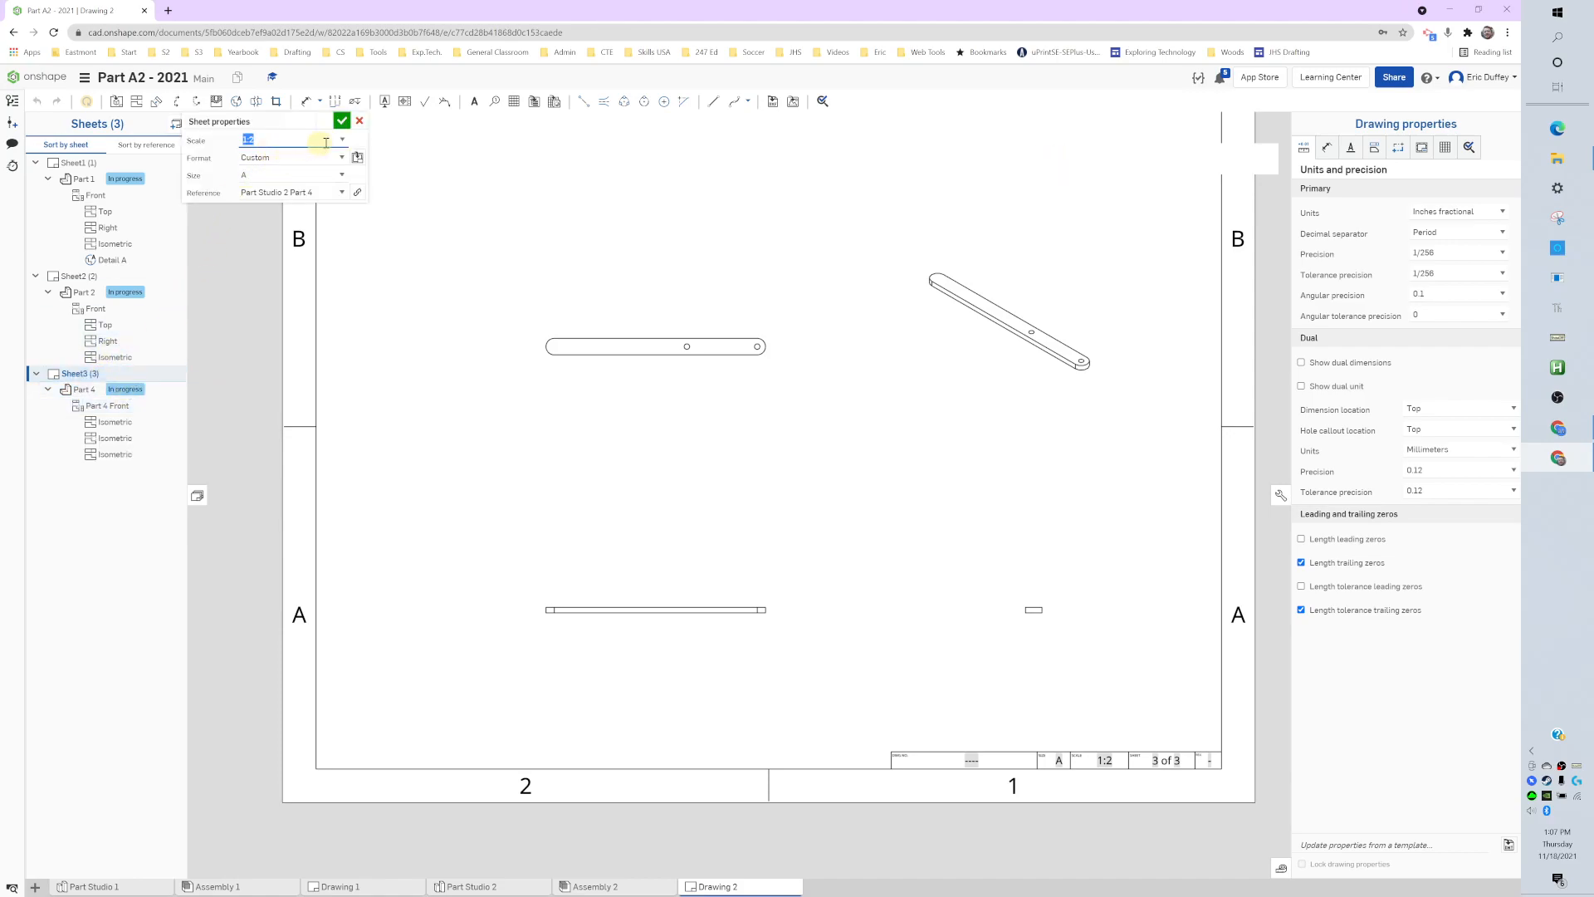
pyautogui.click(345, 145)
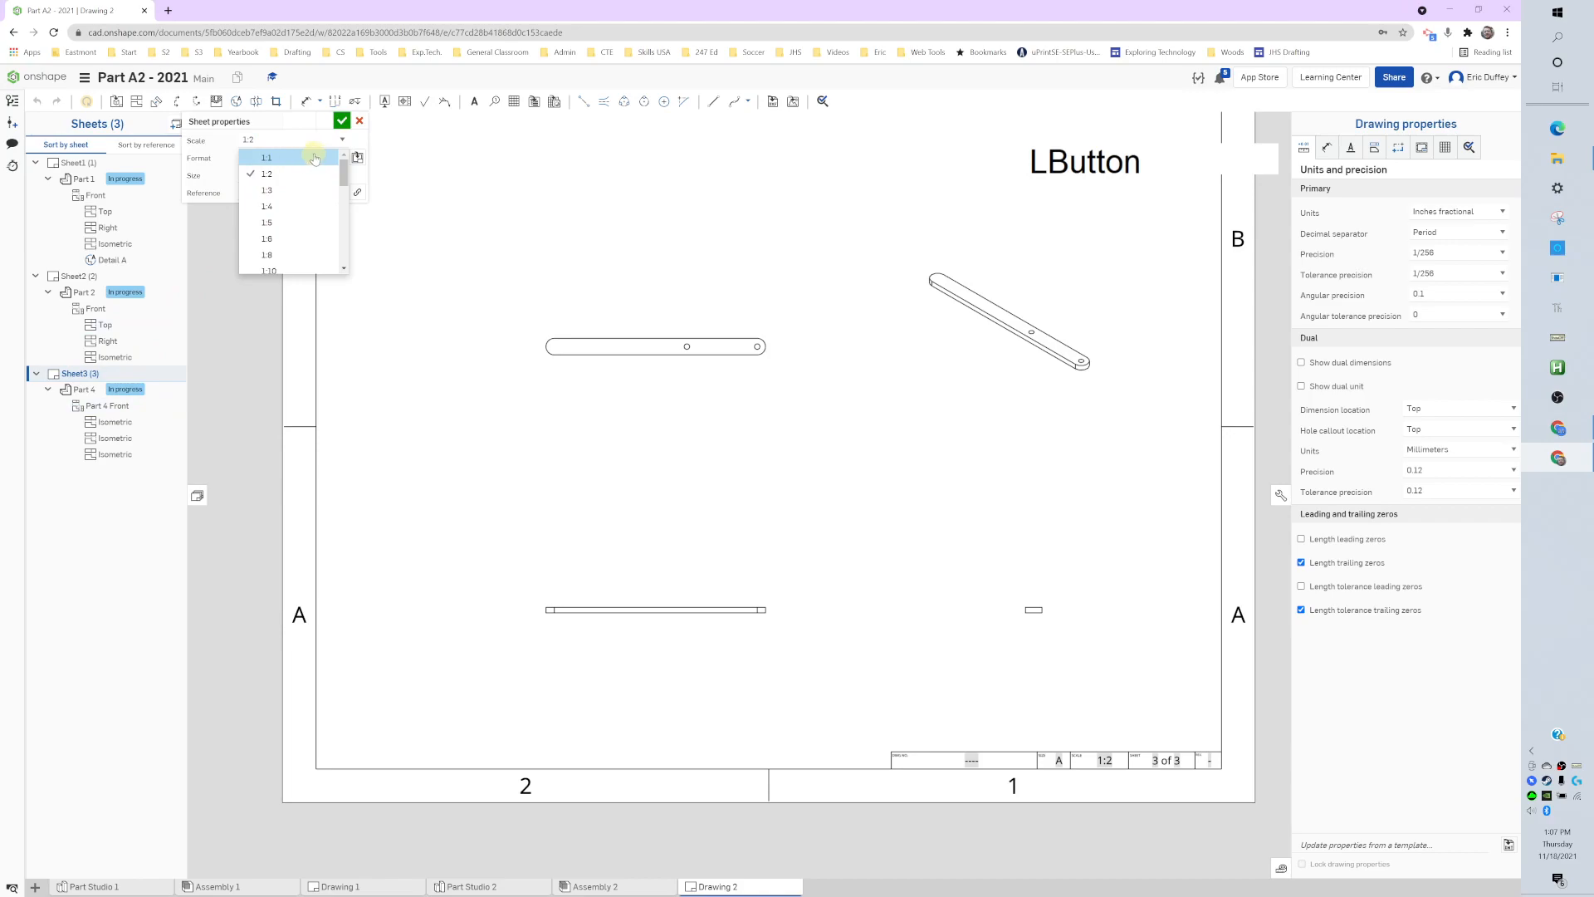
pyautogui.click(336, 153)
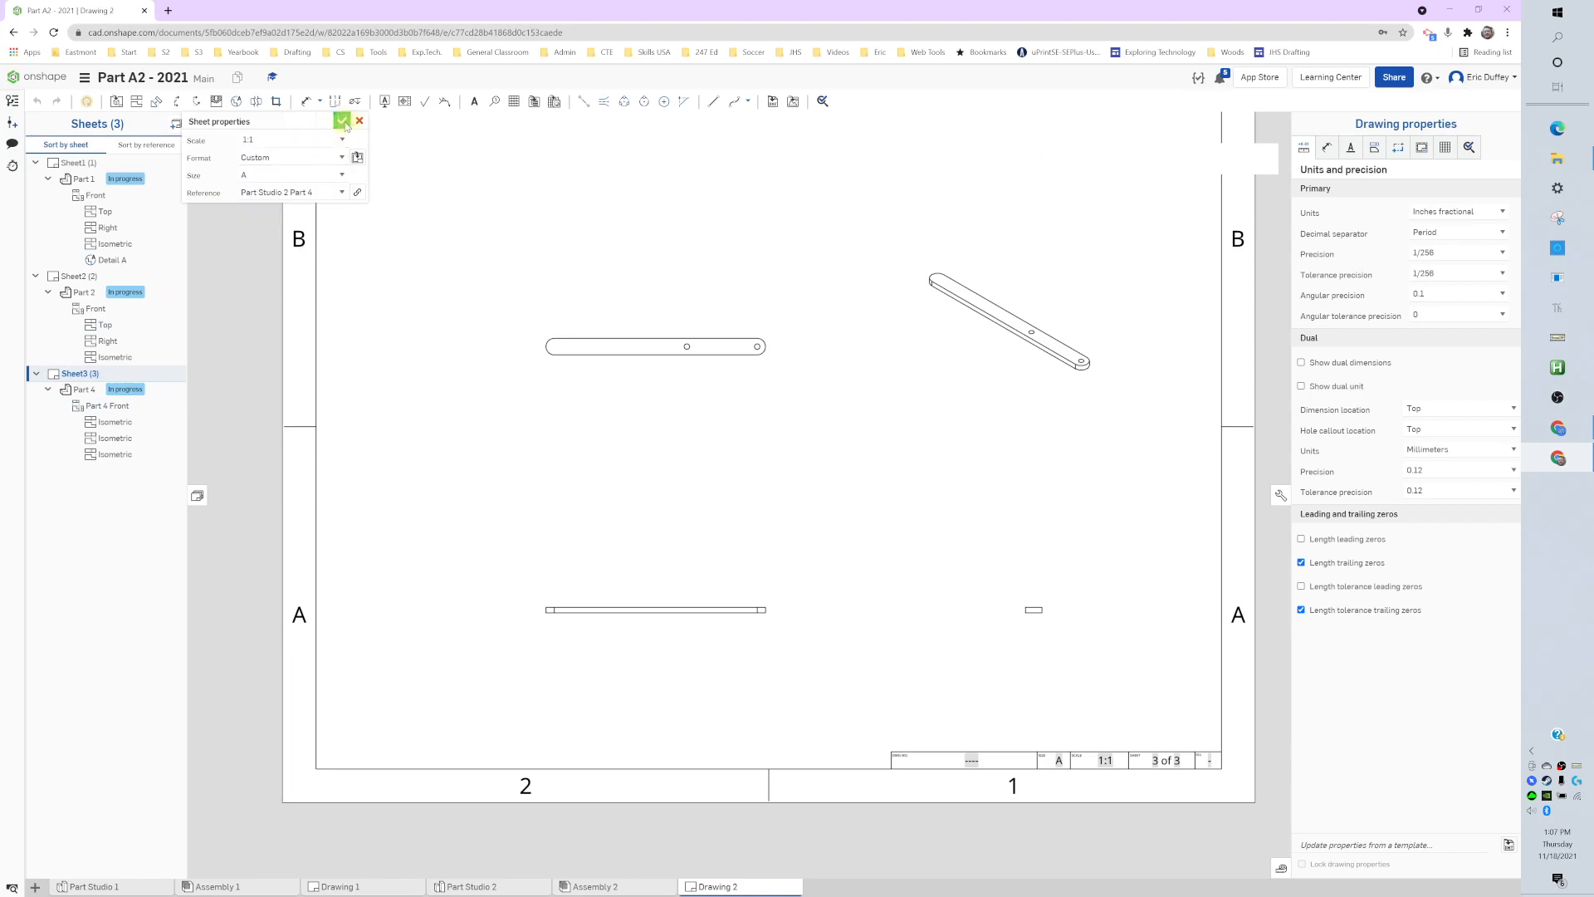
pyautogui.click(343, 123)
# - Set the Part 4 Front view's scale to the sheet scale, 1:1 (Sheet)
pyautogui.scroll(-3, 499, 444)
pyautogui.middleClick(594, 477)
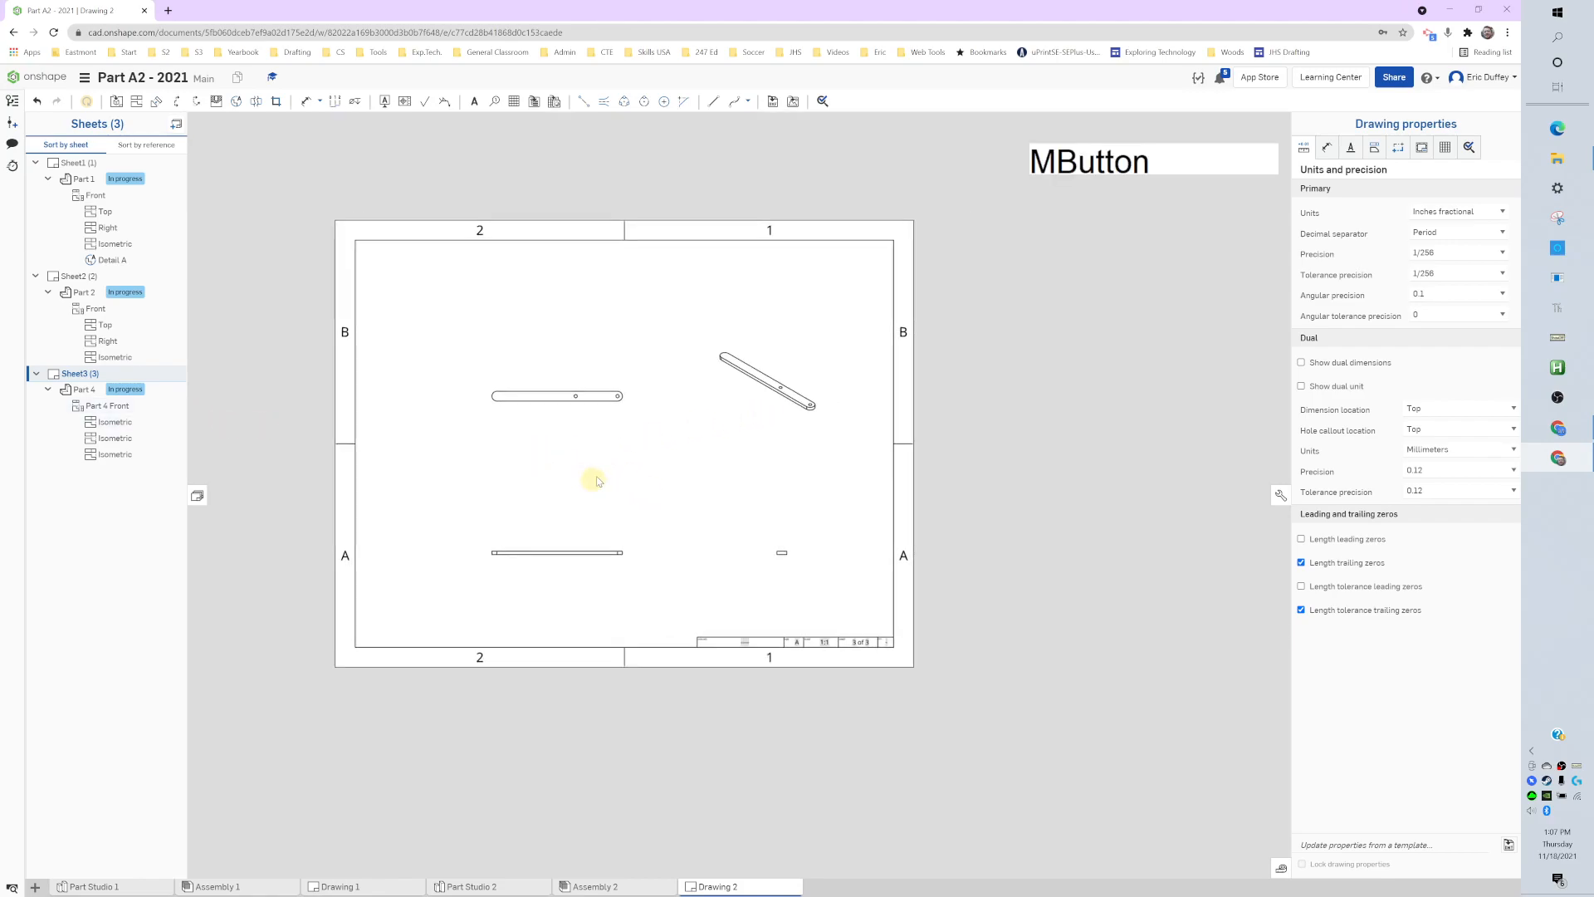
pyautogui.doubleClick(550, 543)
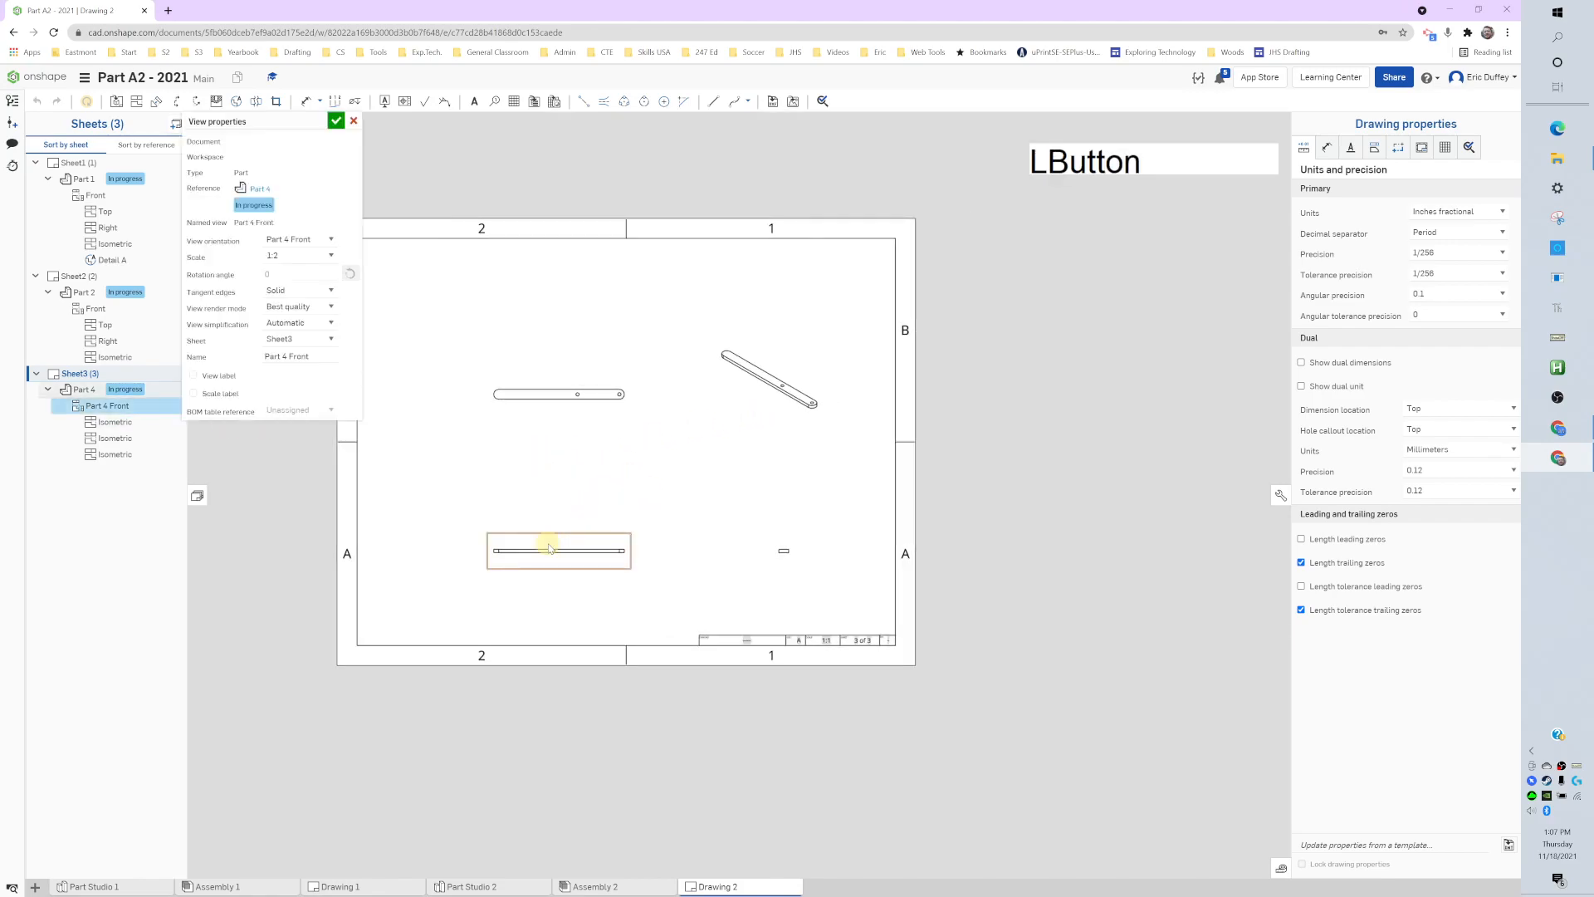
pyautogui.click(328, 258)
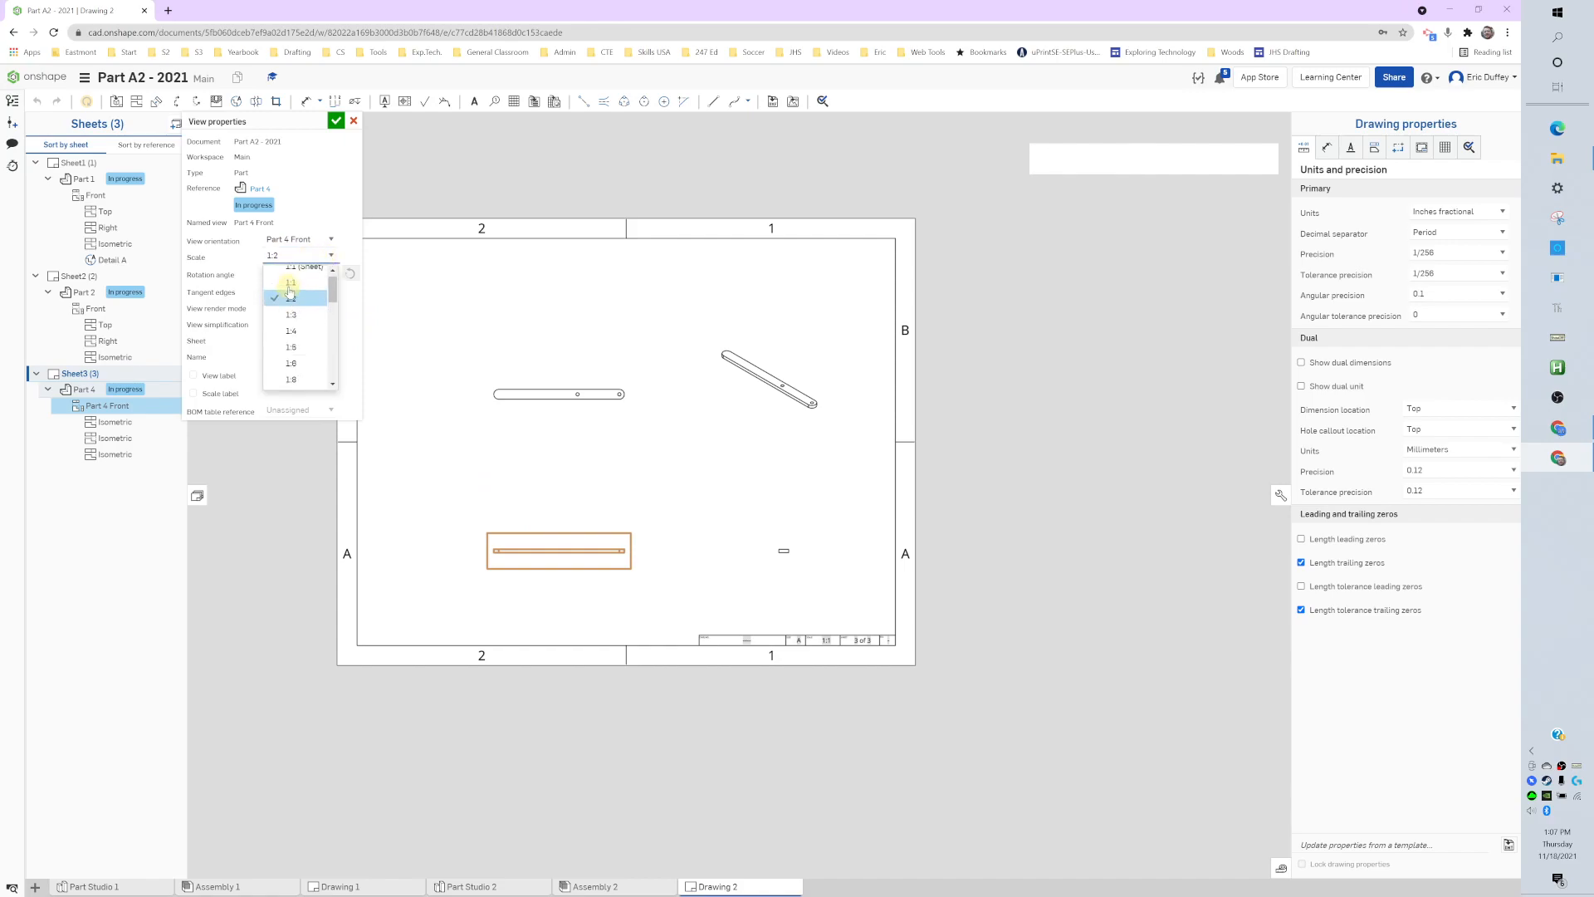
pyautogui.click(292, 273)
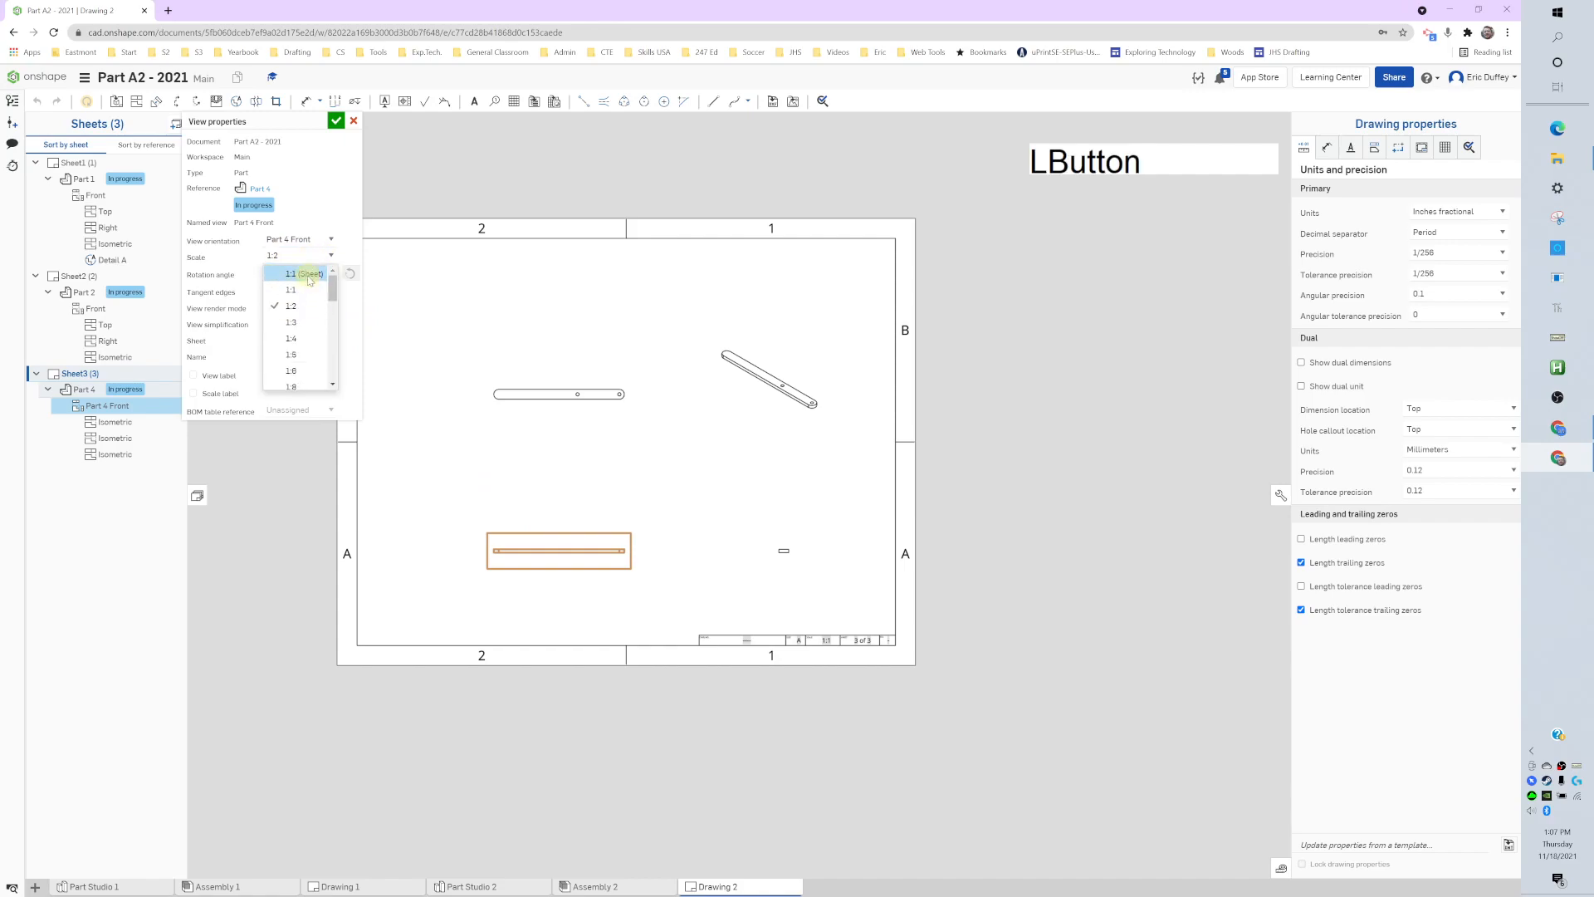
pyautogui.click(337, 123)
pyautogui.press('Escape')
# - Rearrange the enlarged views, moving the top and front views up and left and the isometric view into the sheet's upper right corner
pyautogui.click(563, 400)
pyautogui.moveTo(563, 400); pyautogui.dragTo(527, 327)
pyautogui.click(544, 552)
pyautogui.moveTo(545, 552); pyautogui.dragTo(544, 529)
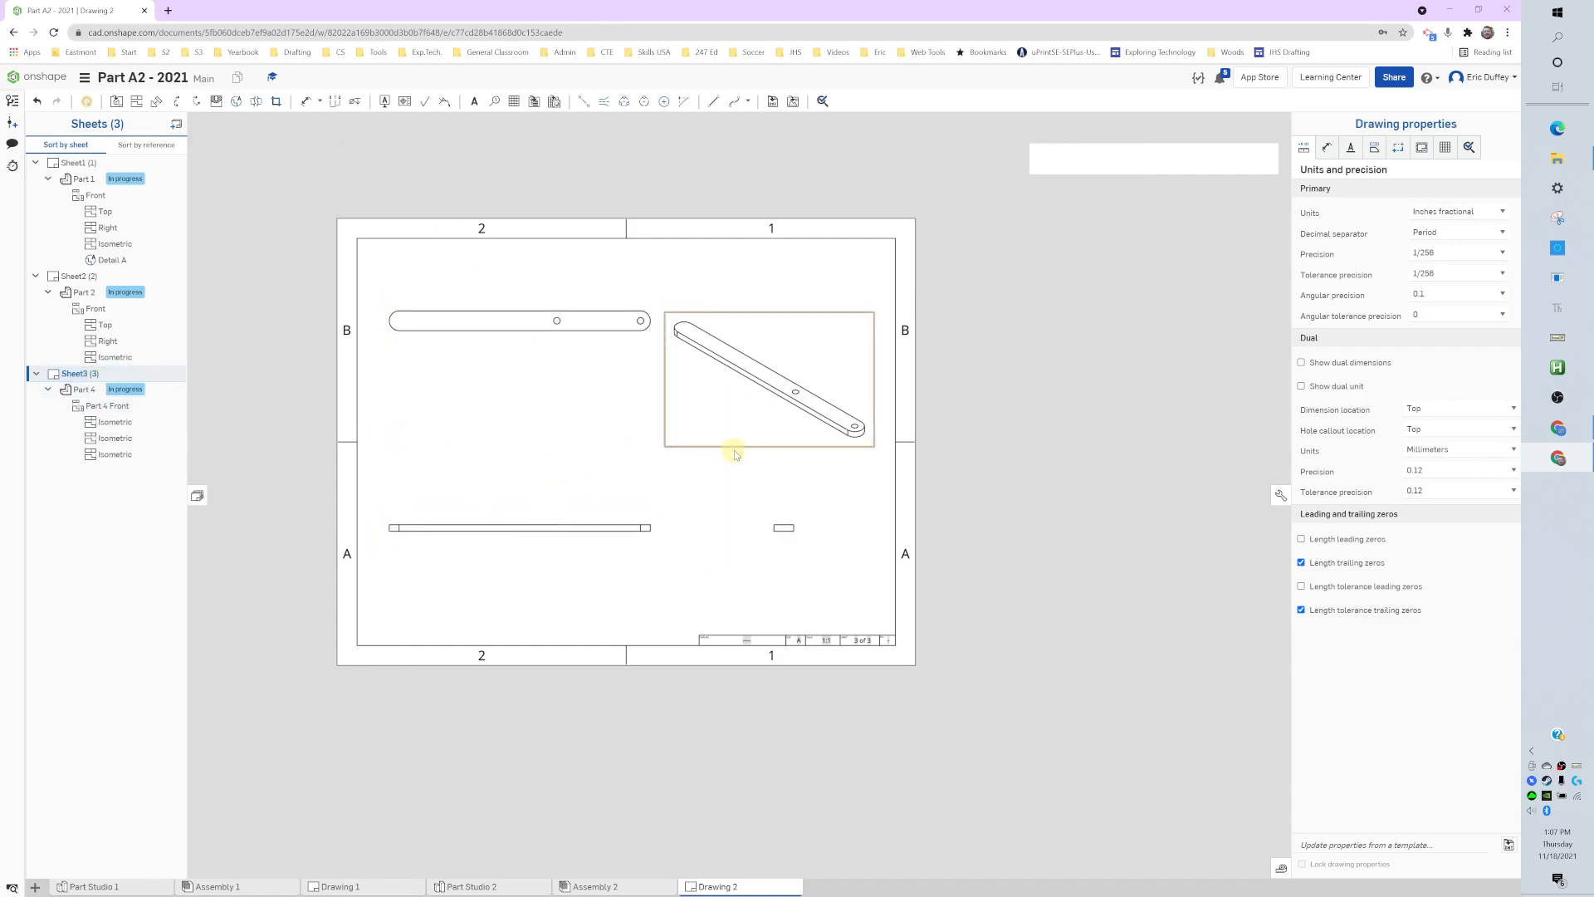
pyautogui.click(788, 389)
pyautogui.moveTo(788, 388); pyautogui.dragTo(804, 336)
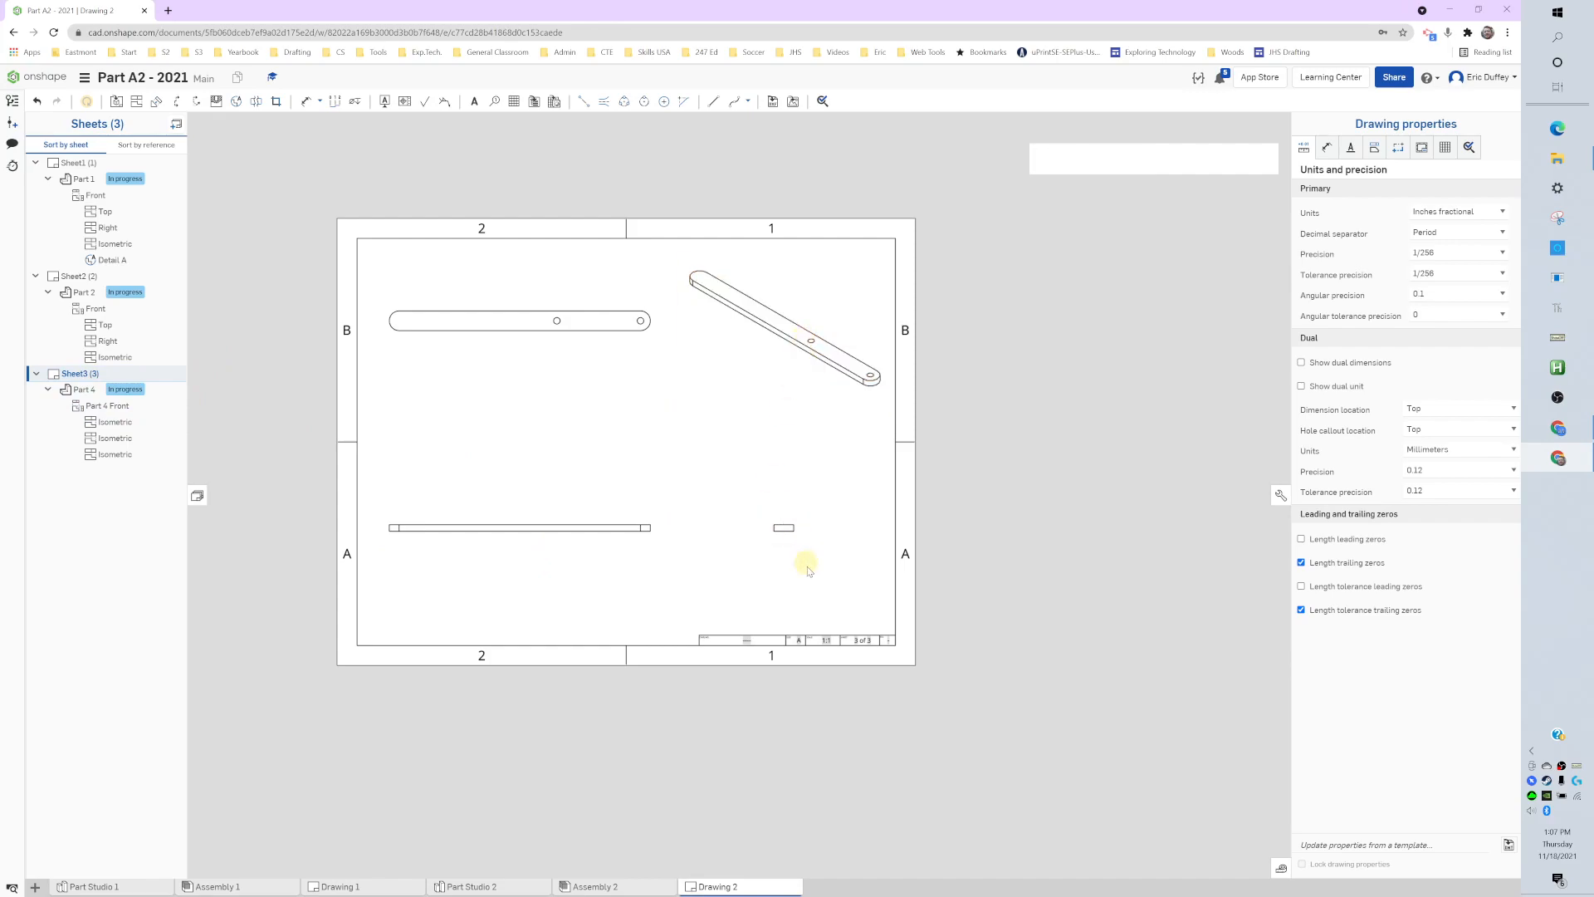
pyautogui.click(784, 528)
pyautogui.moveTo(542, 454); pyautogui.dragTo(626, 481, button='middle')
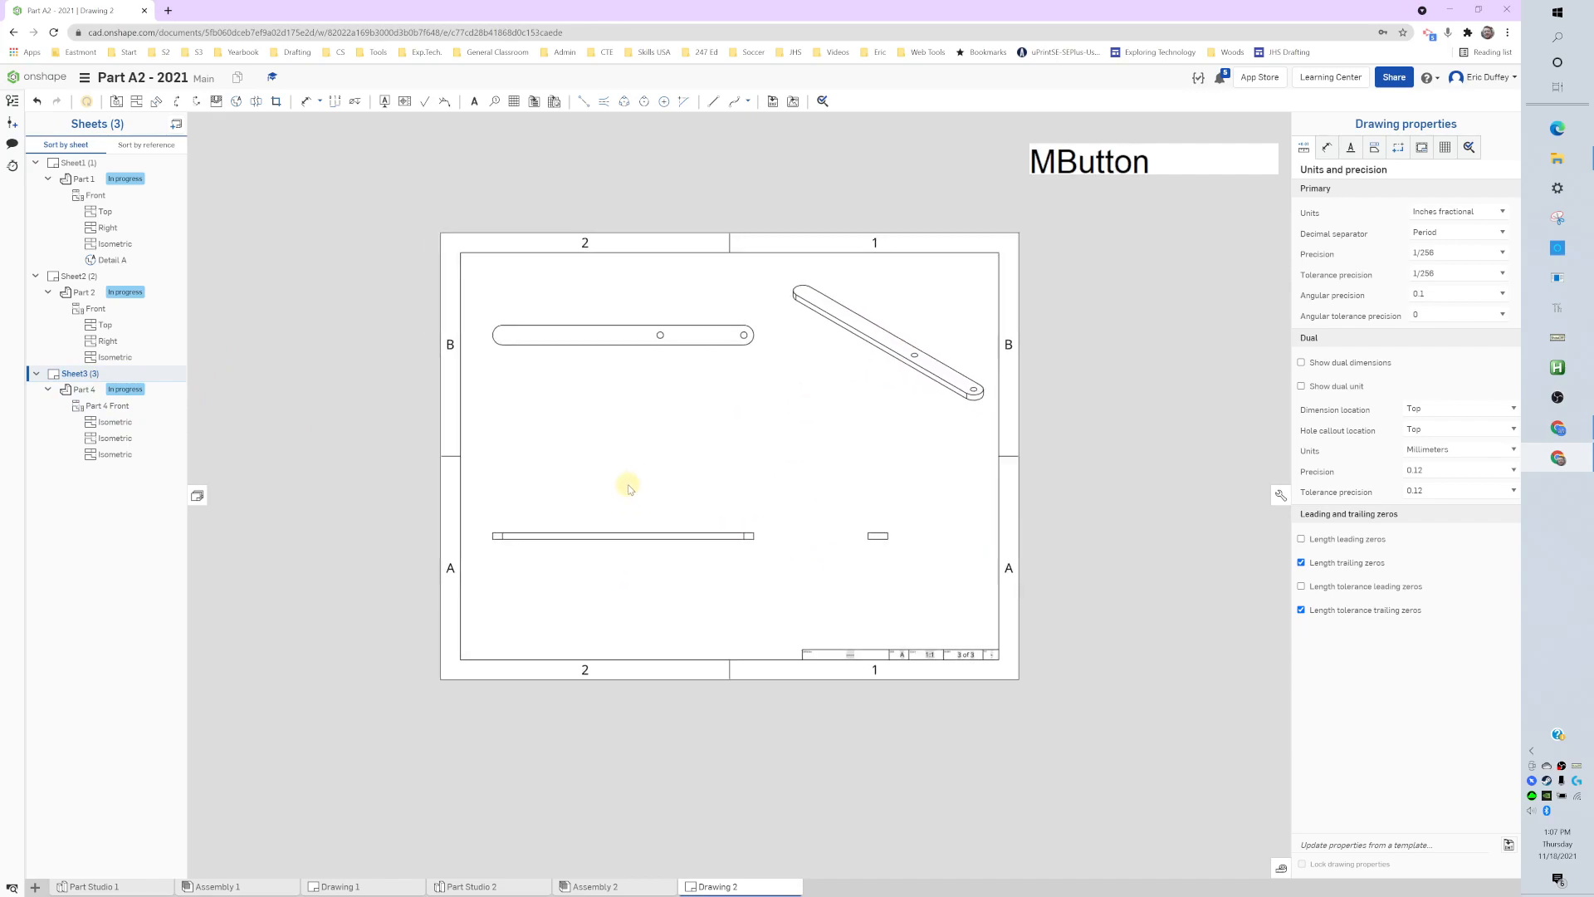
# - Dimension the radius of the arm's right rounded end and the diameters of both holes in the top view
pyautogui.press('d')
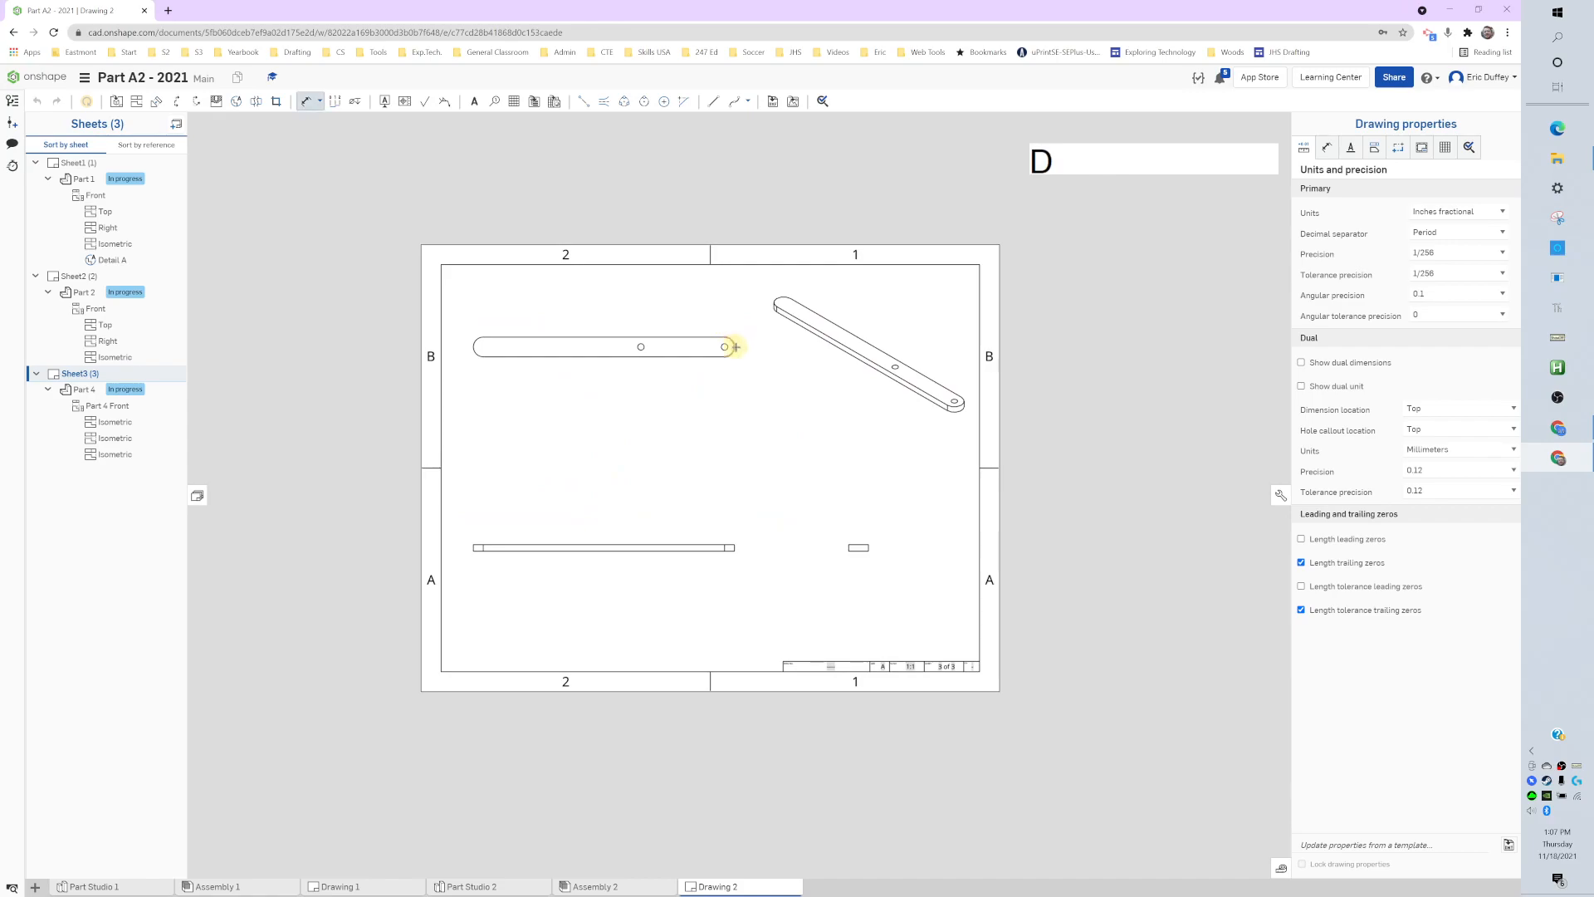
pyautogui.scroll(5, 734, 345)
pyautogui.click(732, 346)
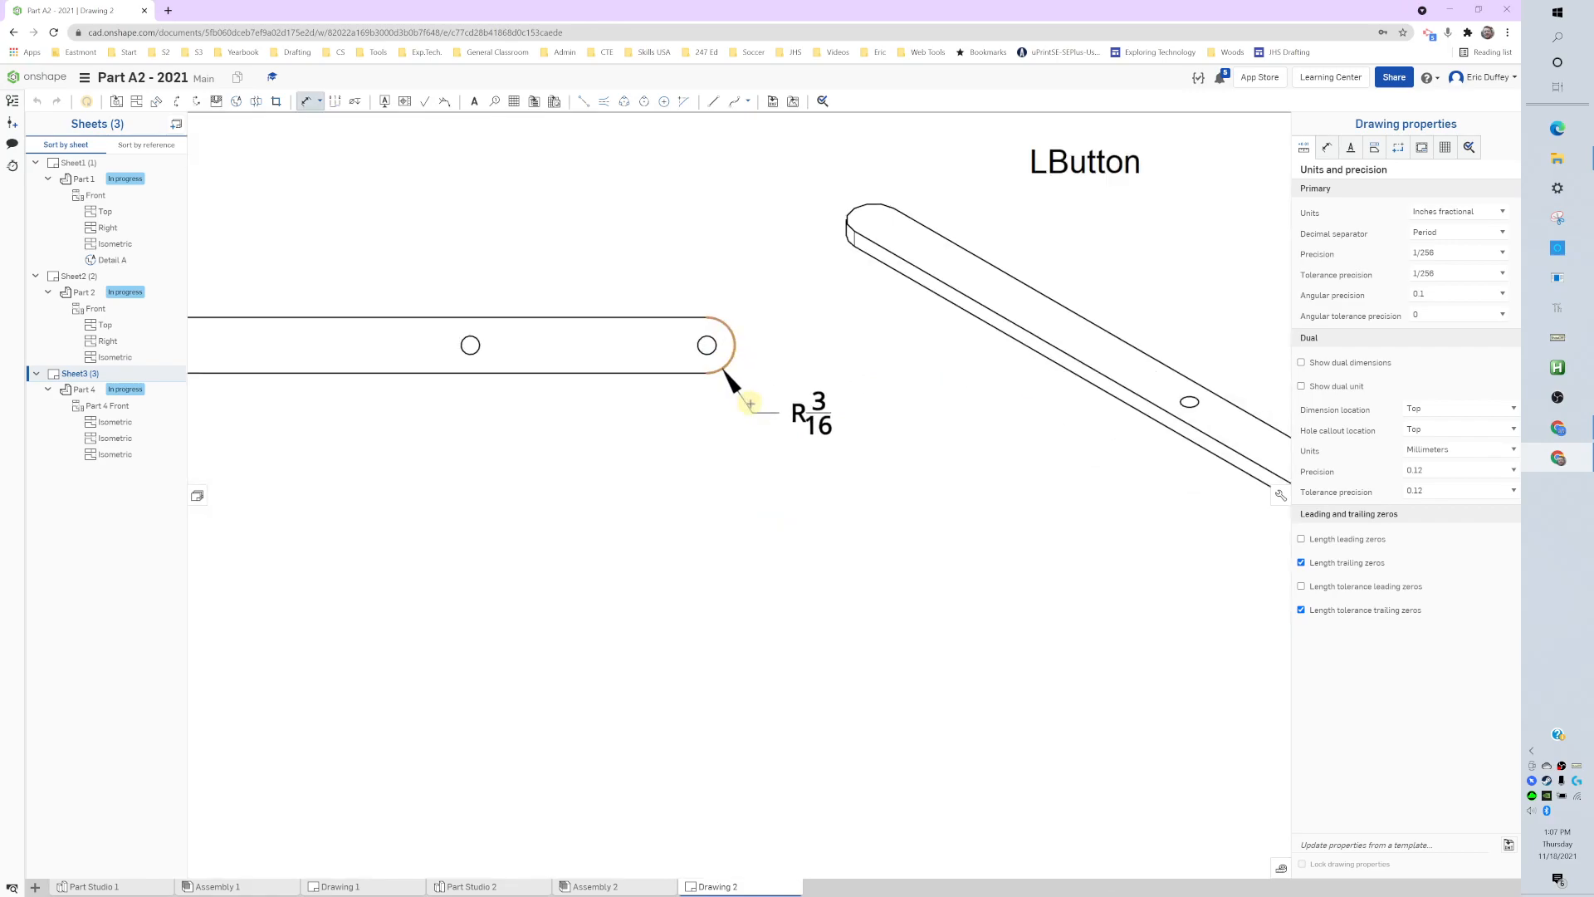
pyautogui.click(716, 346)
pyautogui.click(747, 303)
pyautogui.click(470, 344)
pyautogui.click(516, 282)
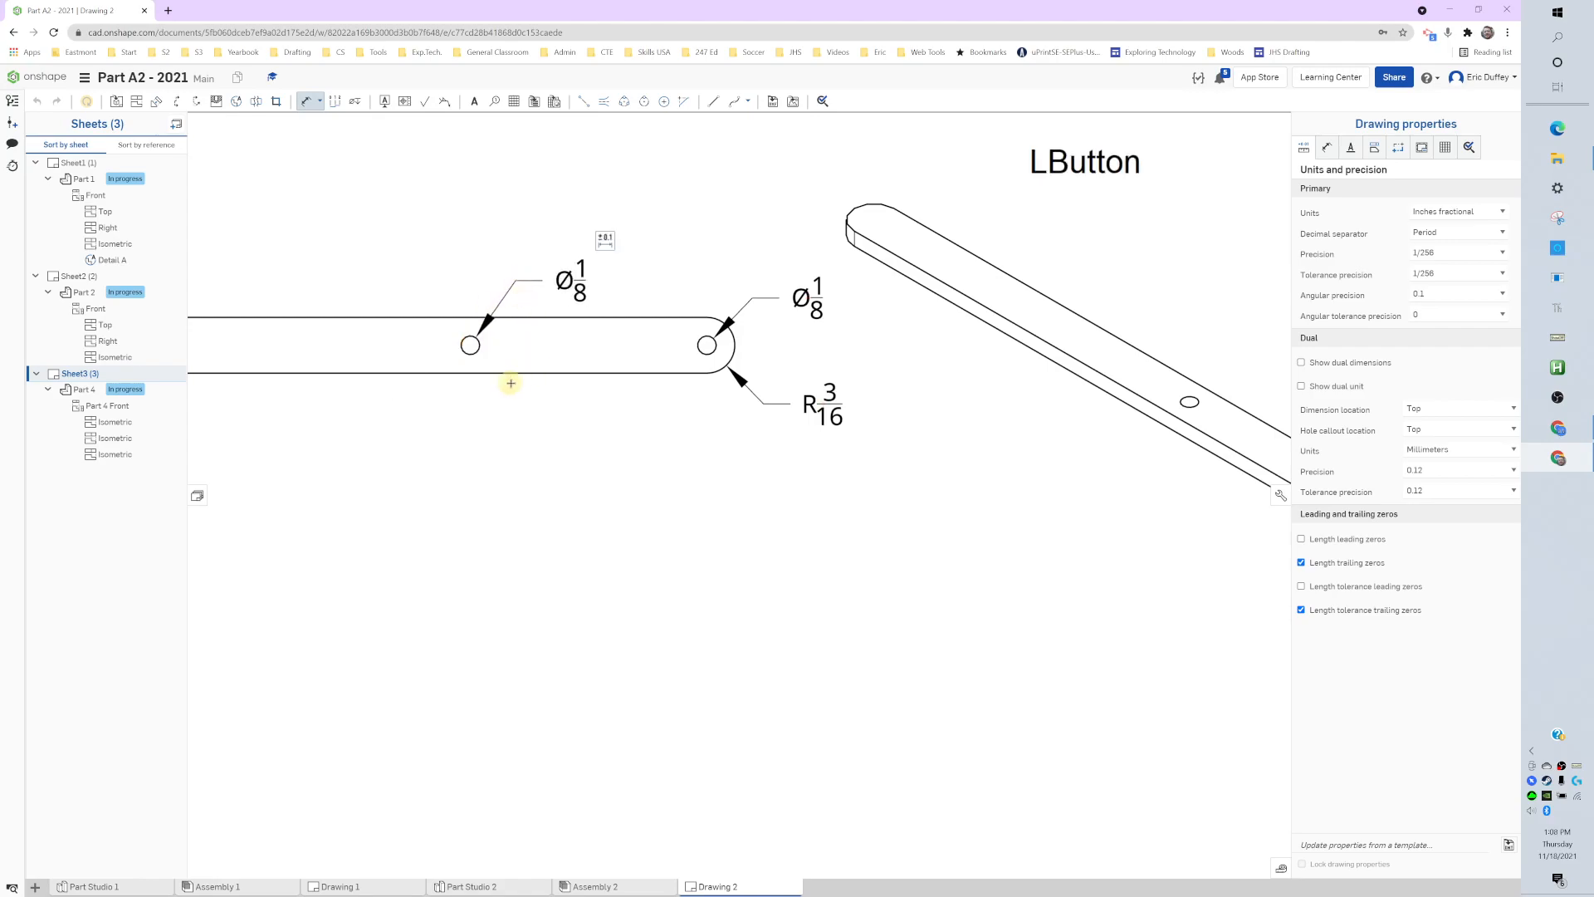
# - Dimension the center distance between the two holes and from the left rounded end's center to the right hole in the top view
pyautogui.click(470, 345)
pyautogui.click(707, 345)
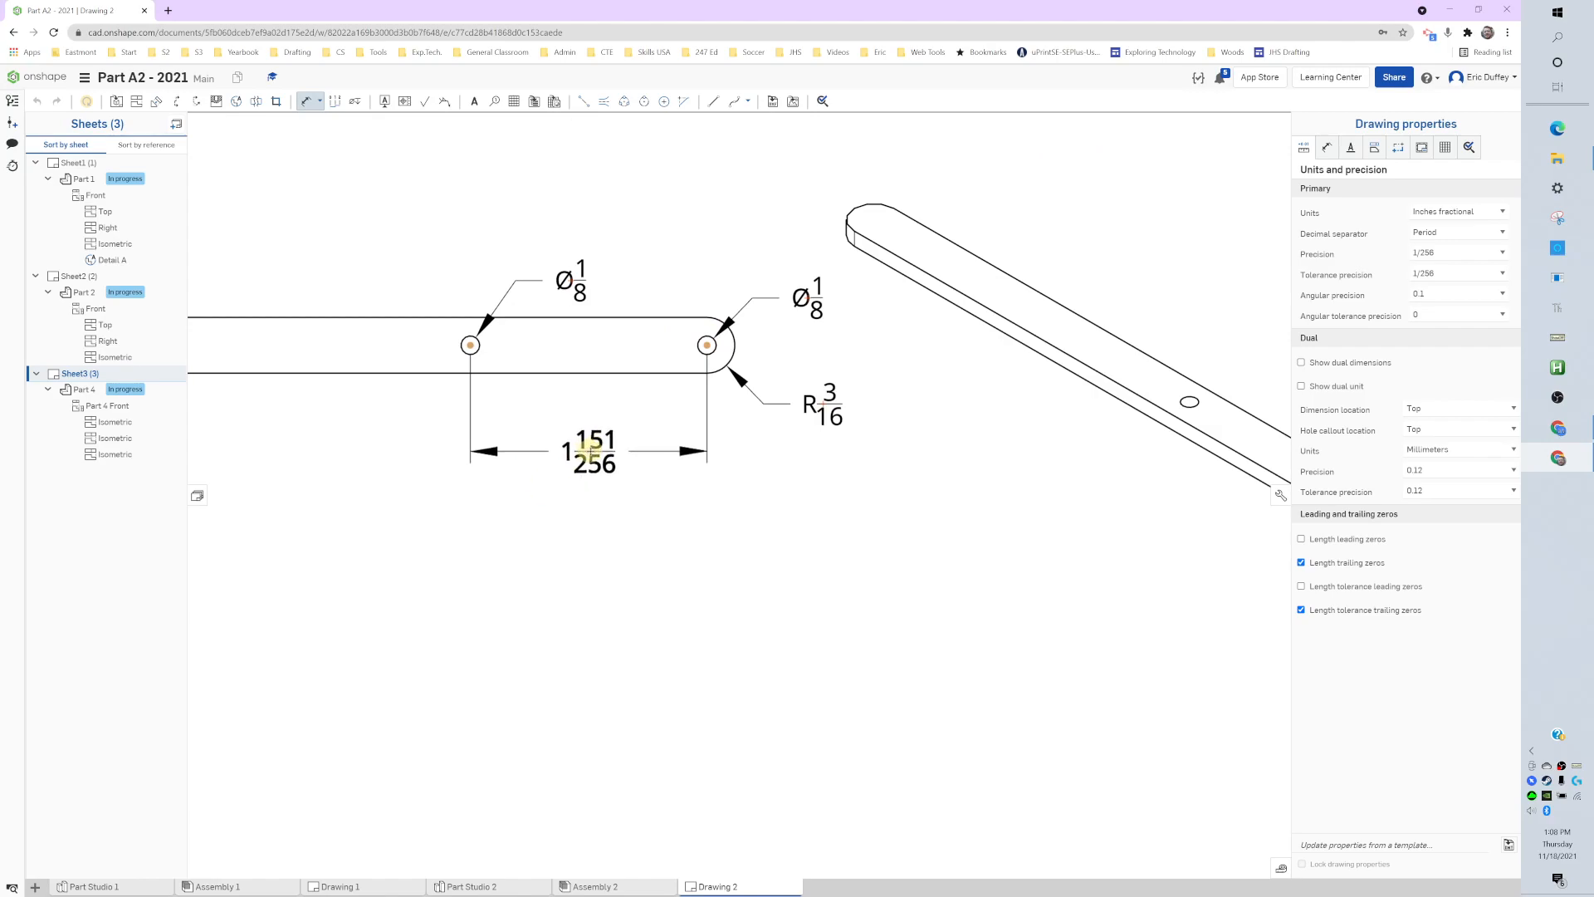
pyautogui.click(591, 430)
pyautogui.scroll(-3, 506, 467)
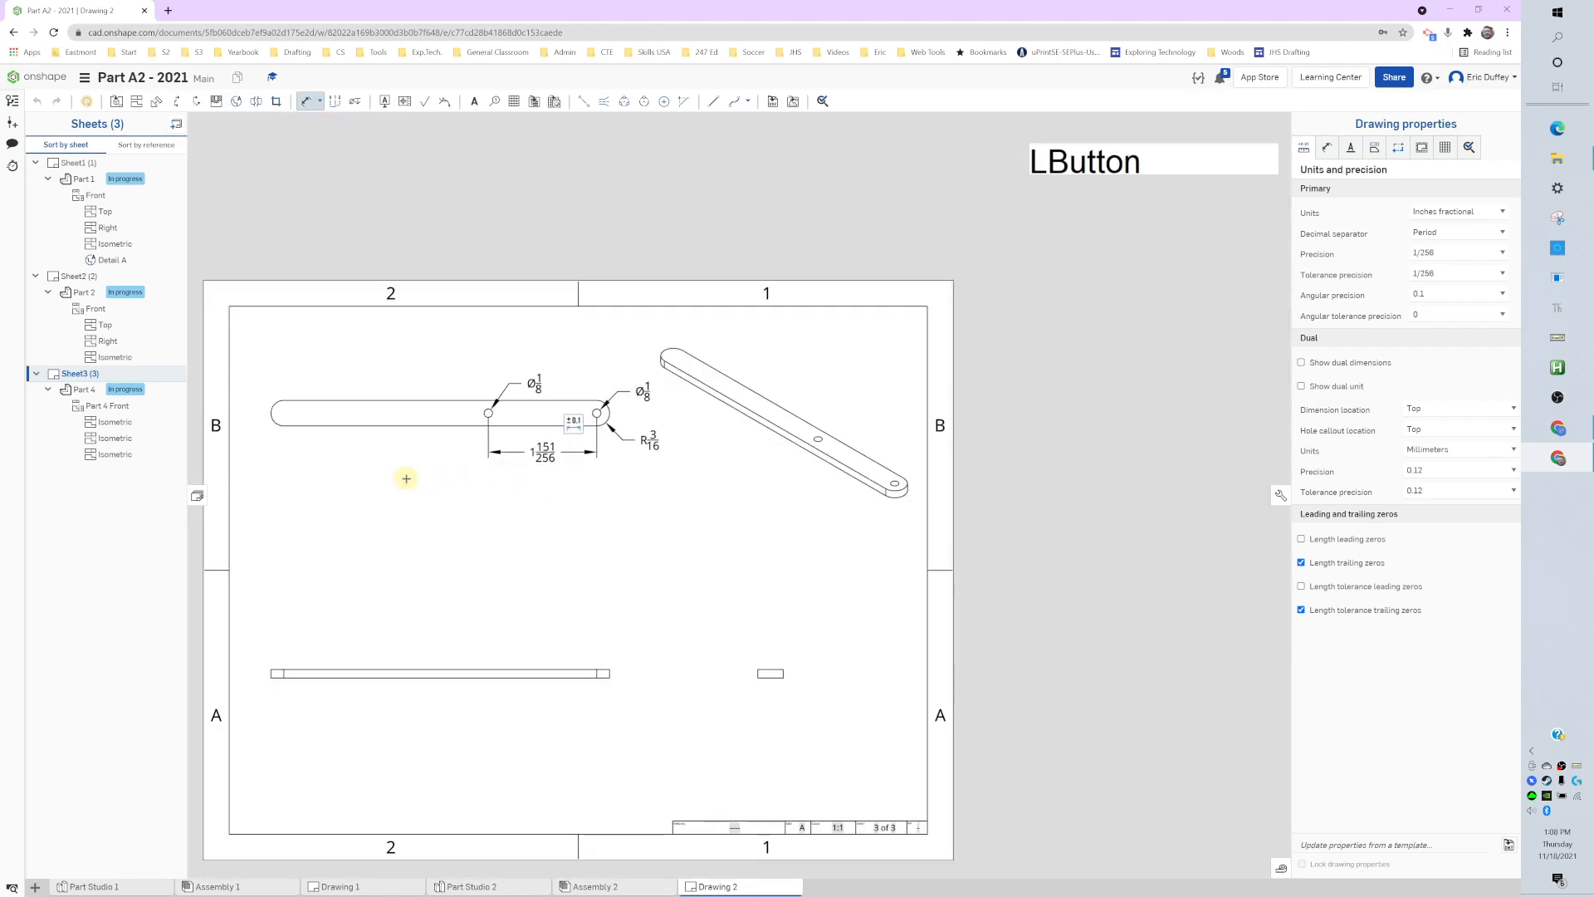
pyautogui.scroll(1, 407, 476)
pyautogui.moveTo(410, 476); pyautogui.dragTo(550, 500, button='middle')
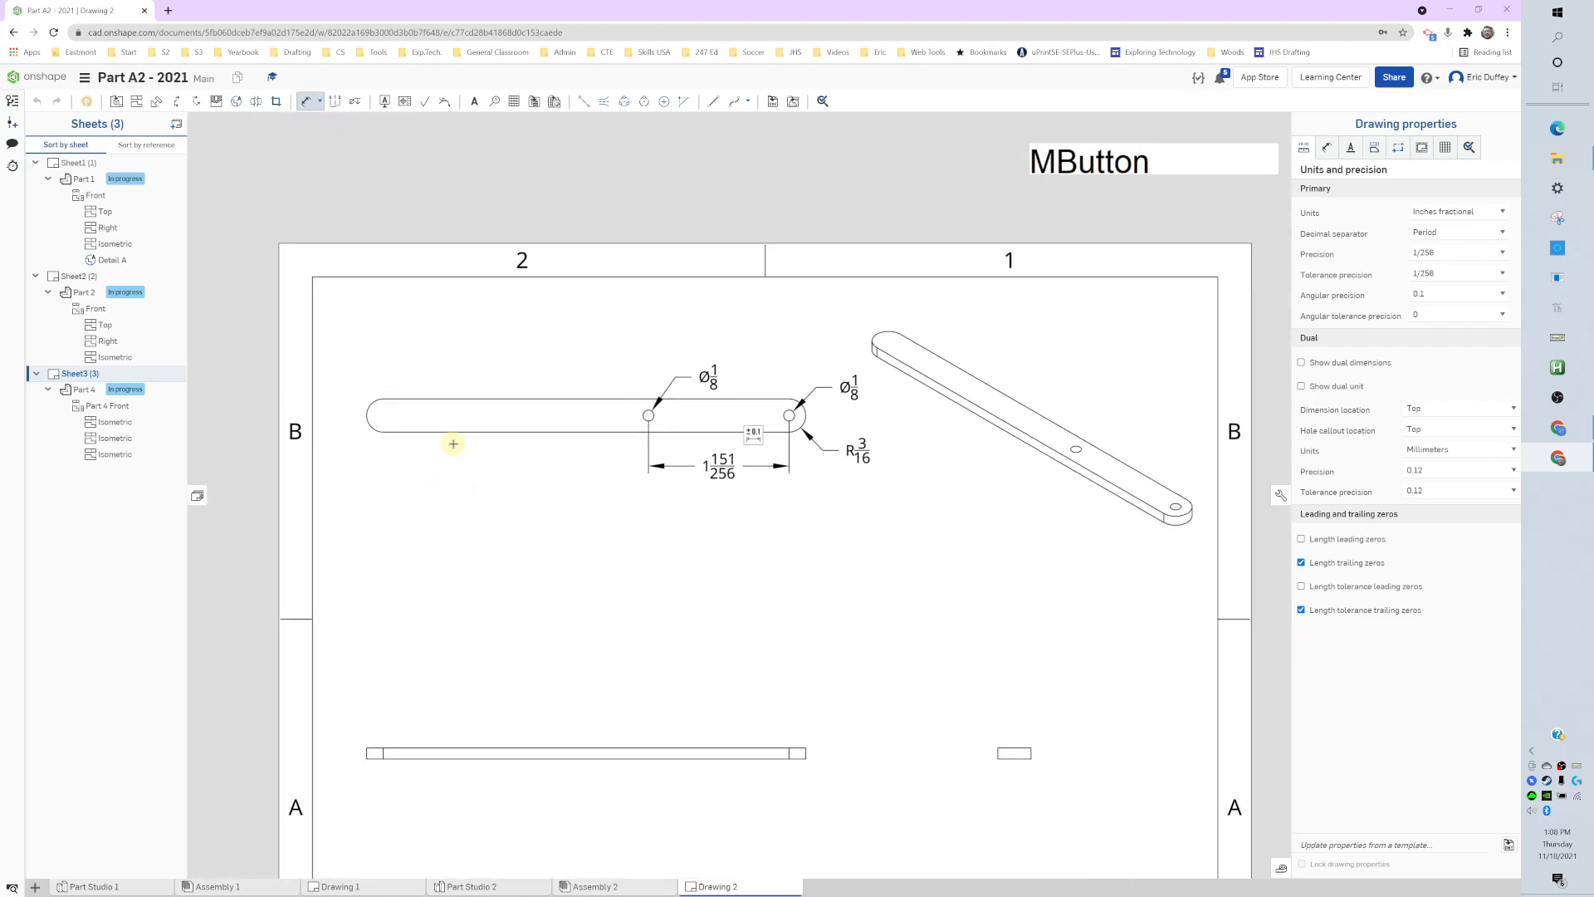
pyautogui.click(383, 417)
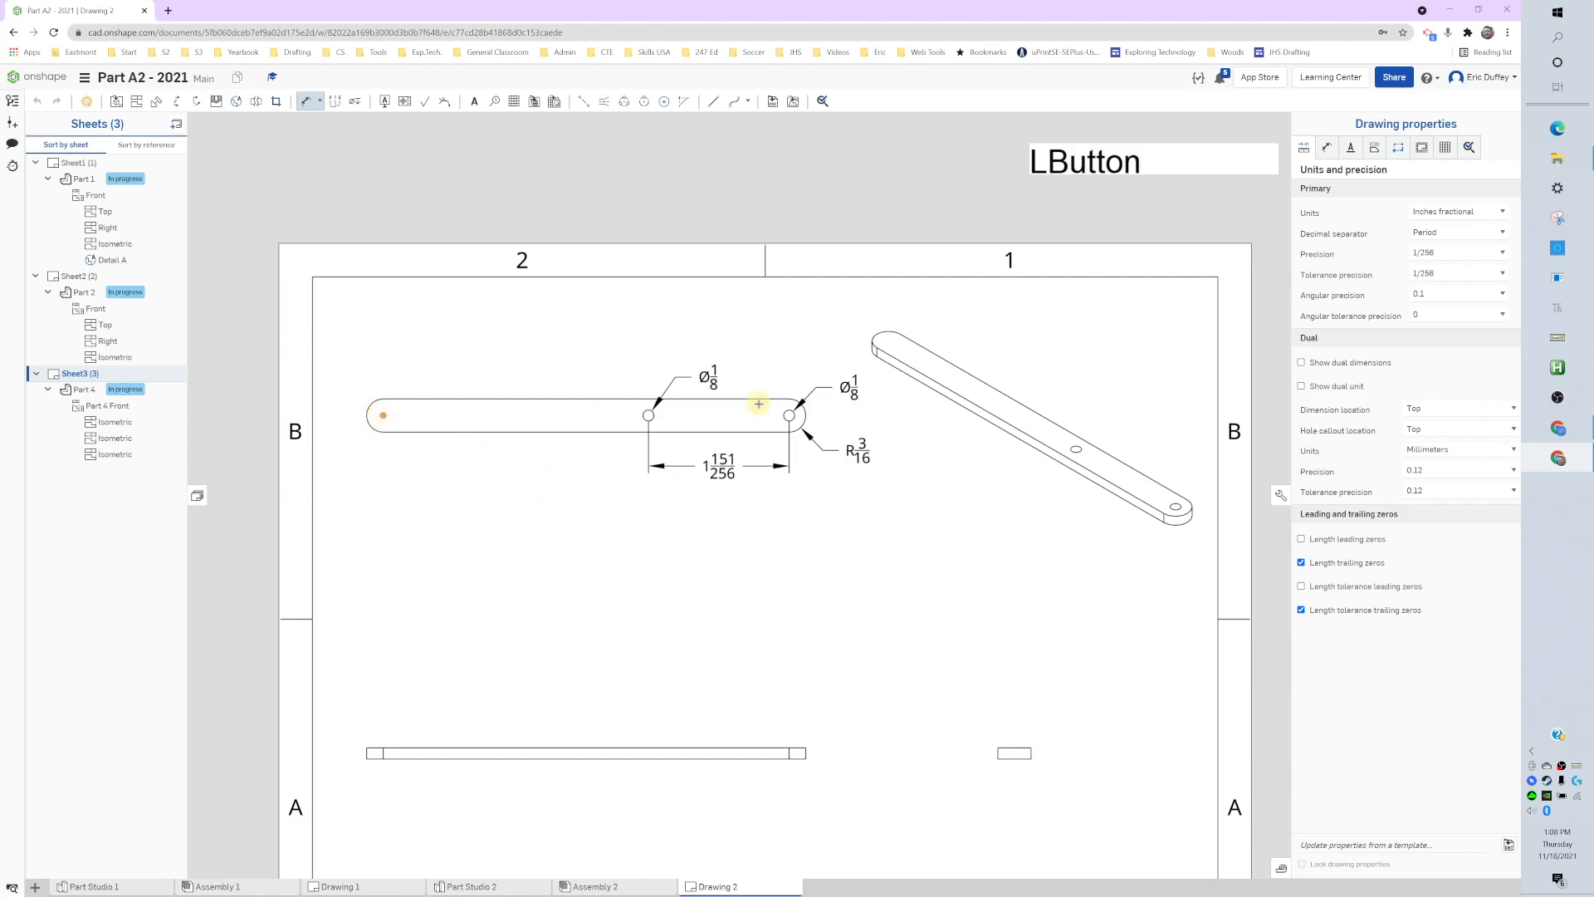
pyautogui.click(788, 415)
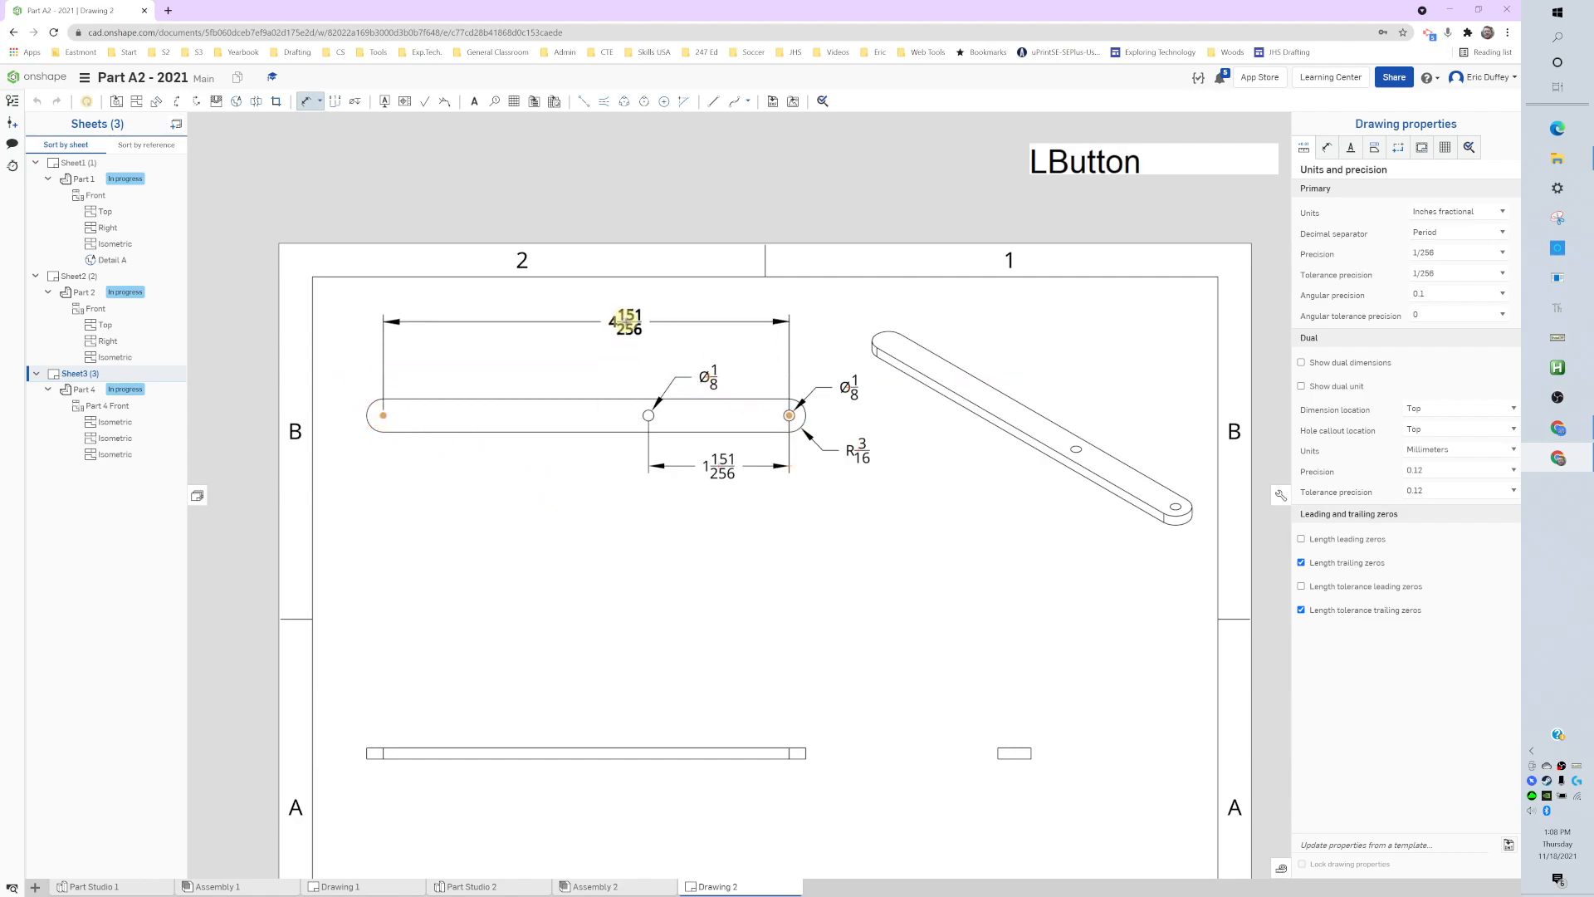
pyautogui.click(606, 343)
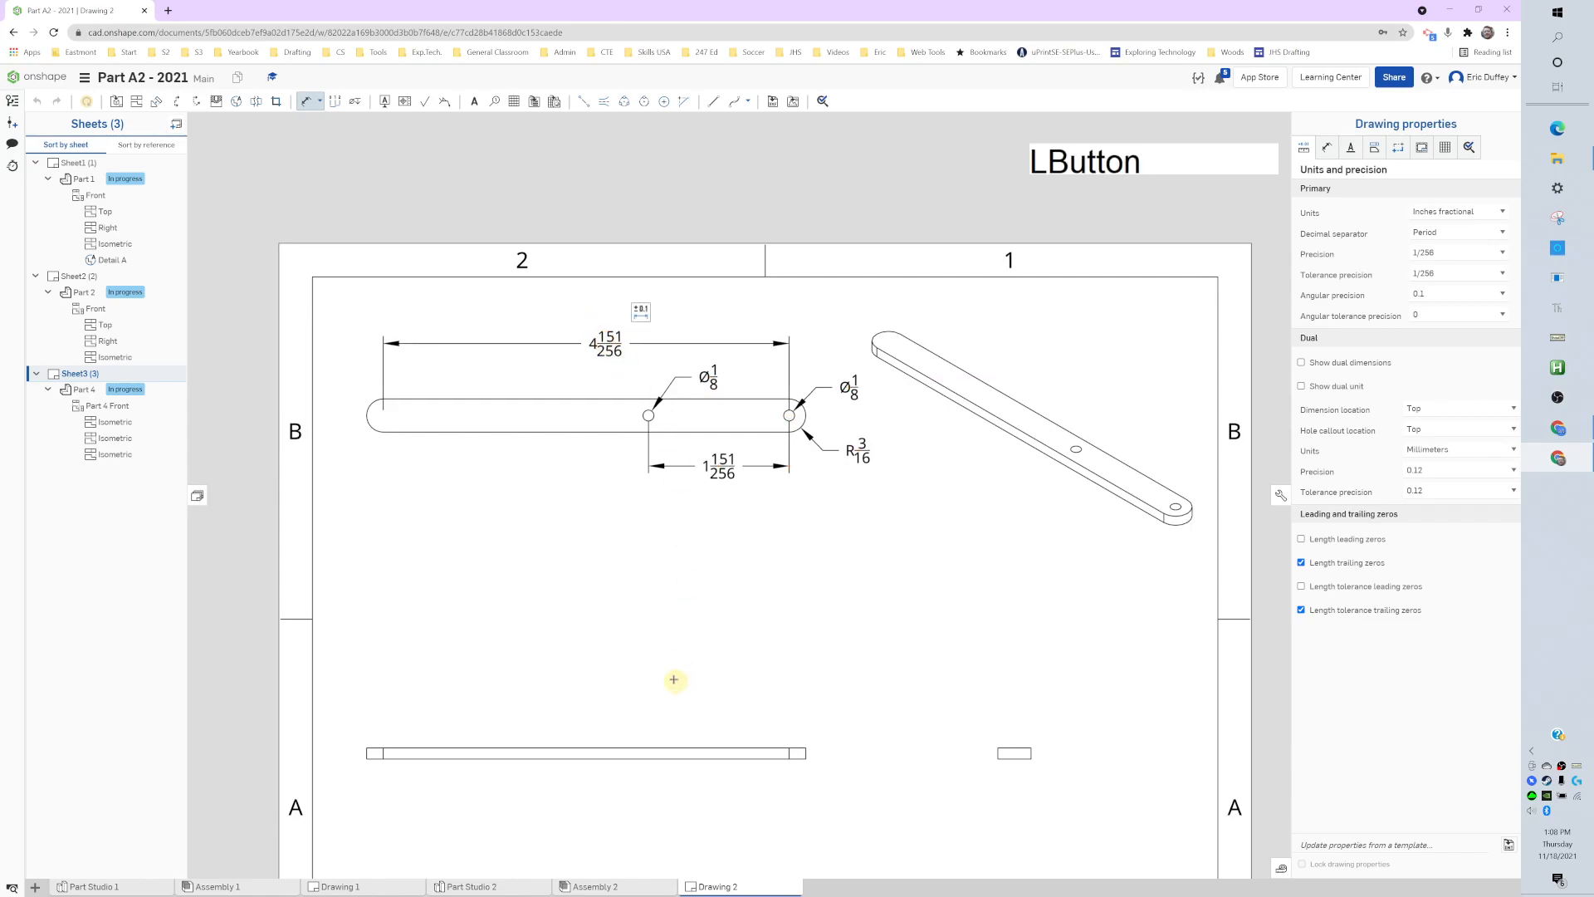
# - Dimension the arm's overall length below the front view
pyautogui.middleClick(705, 669)
pyautogui.middleClick(705, 670)
pyautogui.click(482, 593)
pyautogui.click(821, 597)
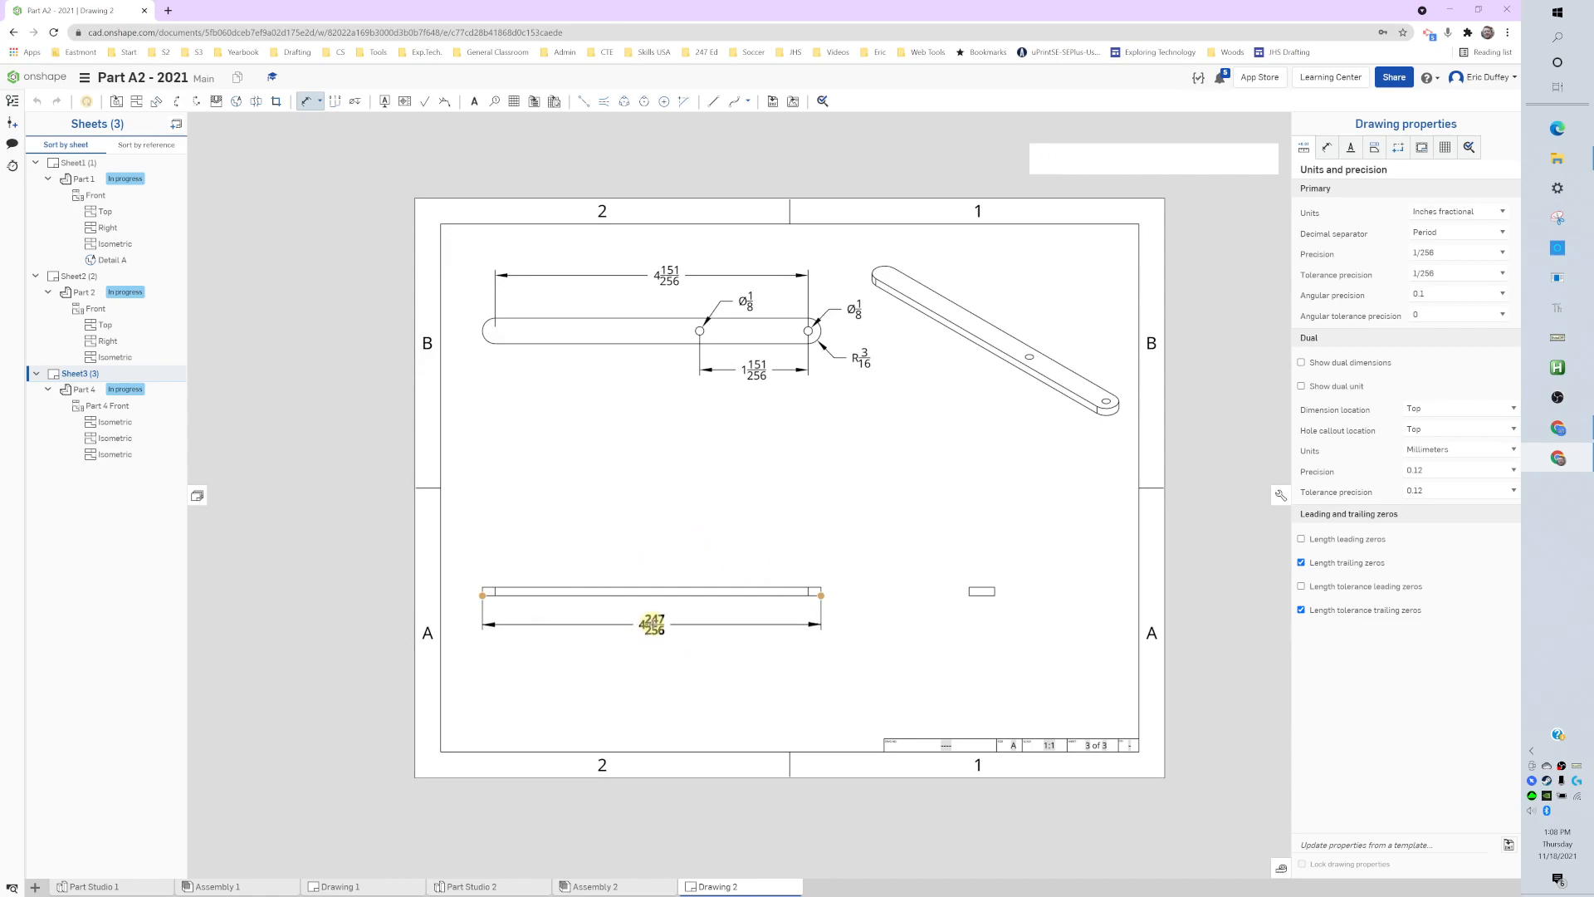
pyautogui.click(653, 624)
# - Dimension the arm's thickness in the small end view, placing the dimension to its left
pyautogui.moveTo(871, 547); pyautogui.dragTo(801, 572, button='middle')
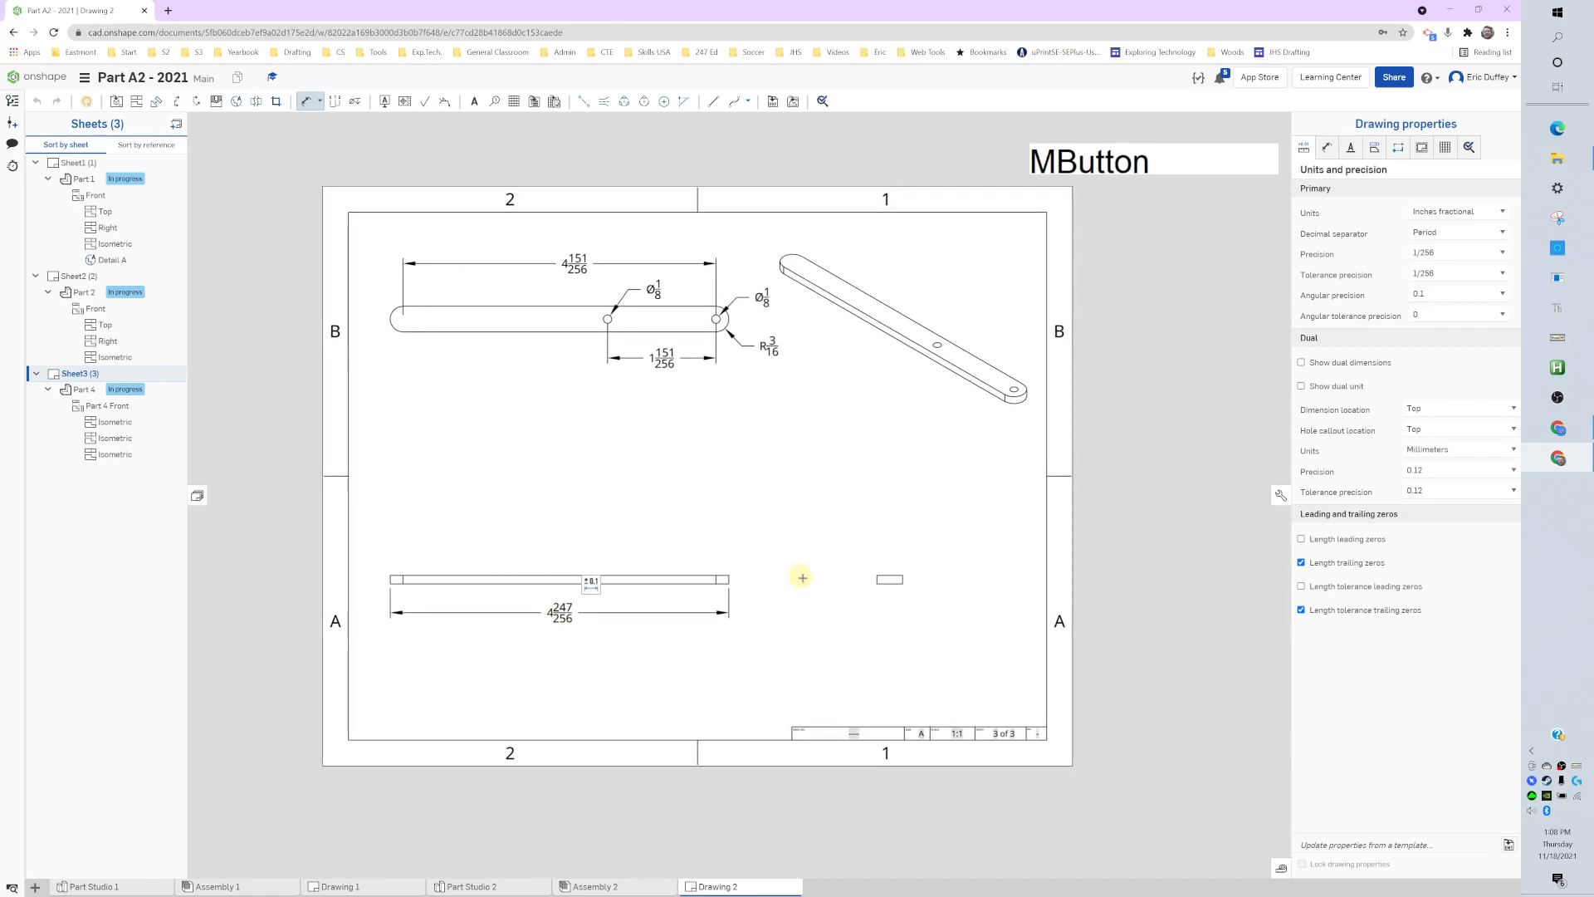
pyautogui.scroll(3, 872, 572)
pyautogui.click(880, 577)
pyautogui.click(882, 591)
pyautogui.click(756, 644)
pyautogui.scroll(-3, 733, 656)
pyautogui.moveTo(690, 517); pyautogui.dragTo(665, 524, button='middle')
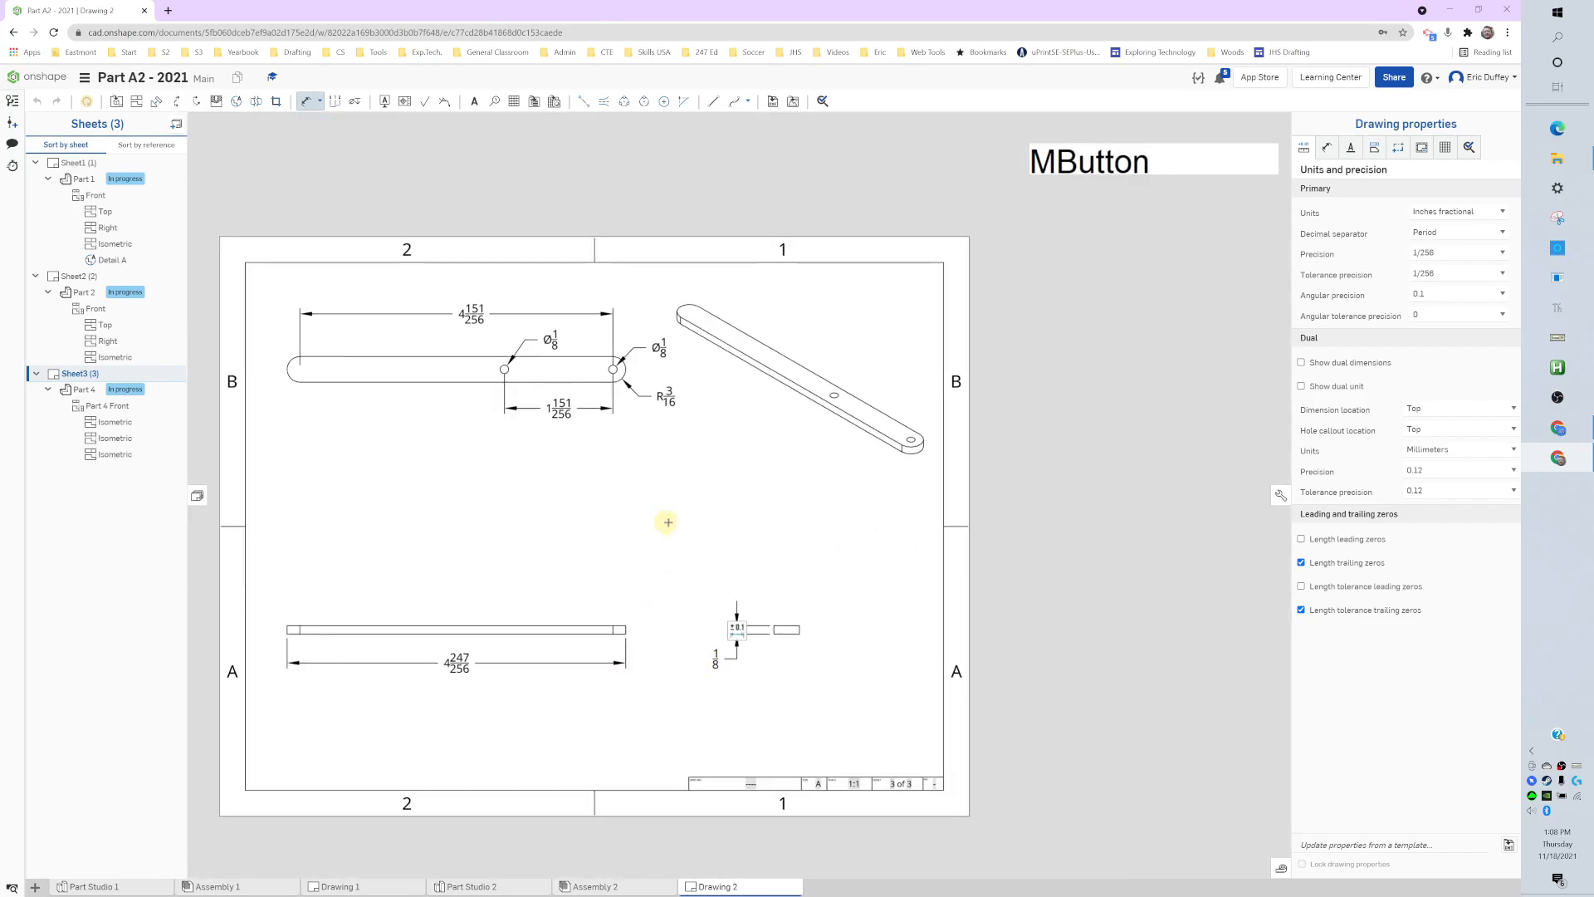
# - Set the drawing's primary dimension precision to 1/32
pyautogui.click(1281, 495)
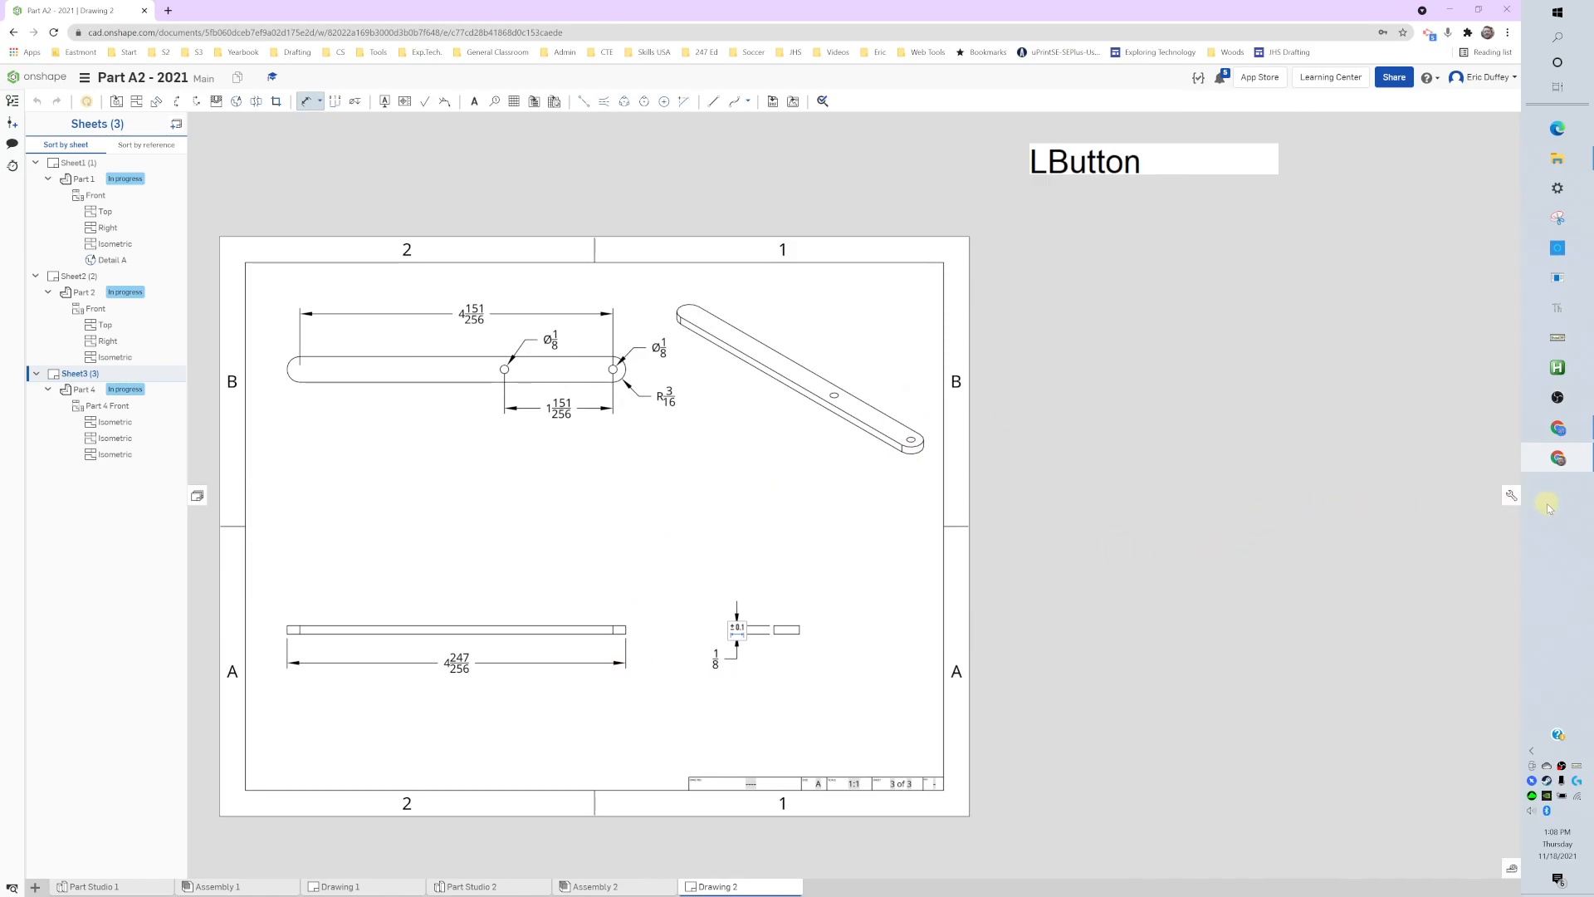
pyautogui.click(1511, 495)
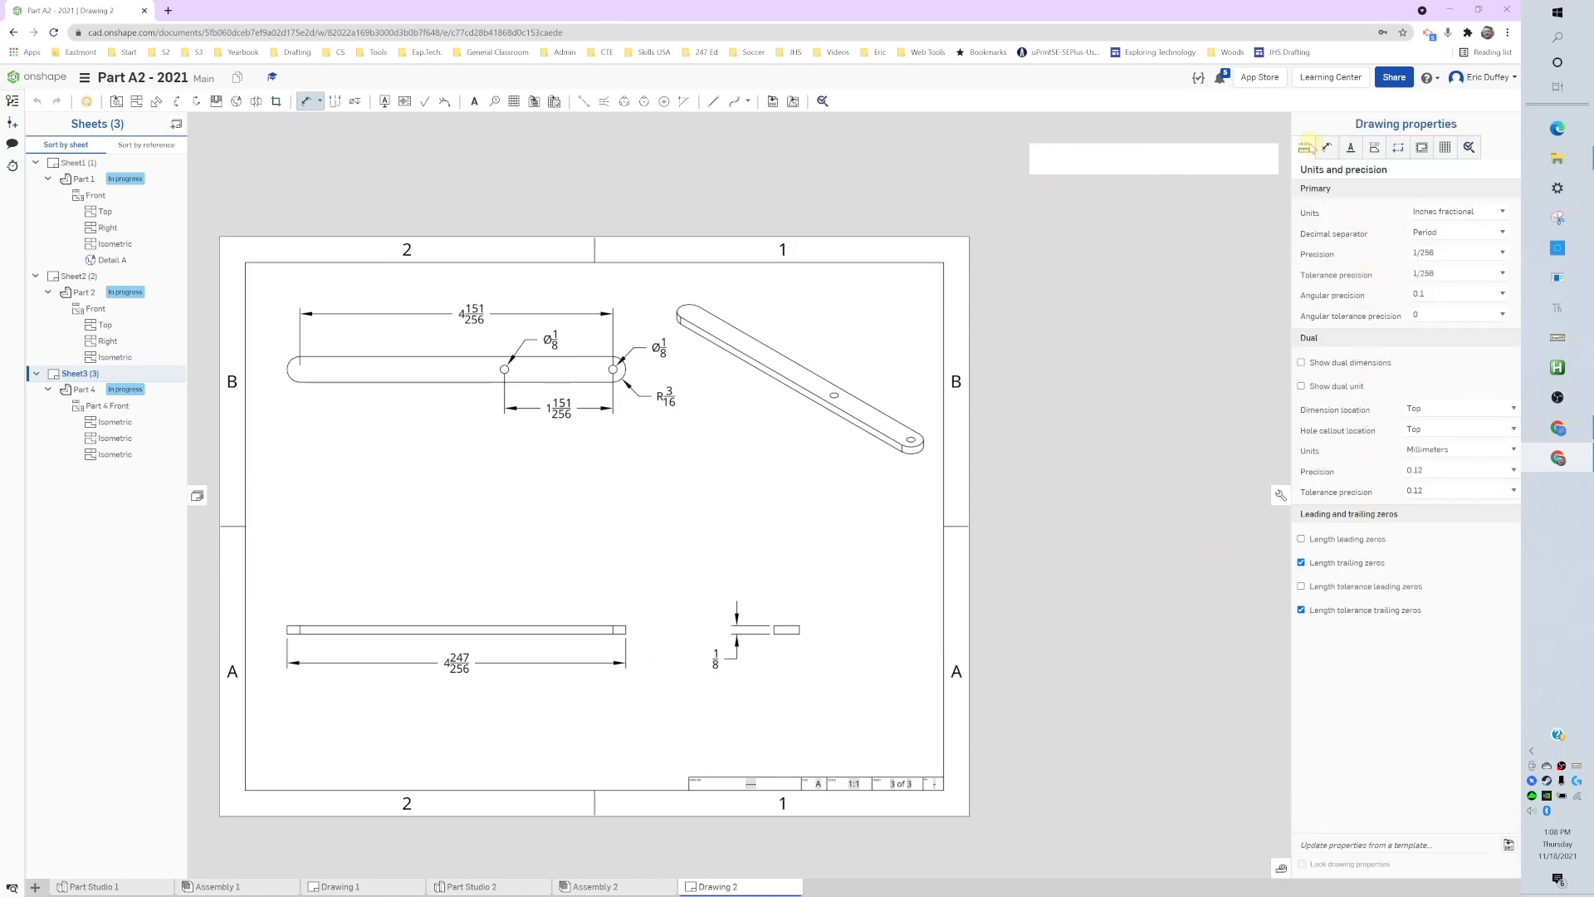
pyautogui.click(1434, 253)
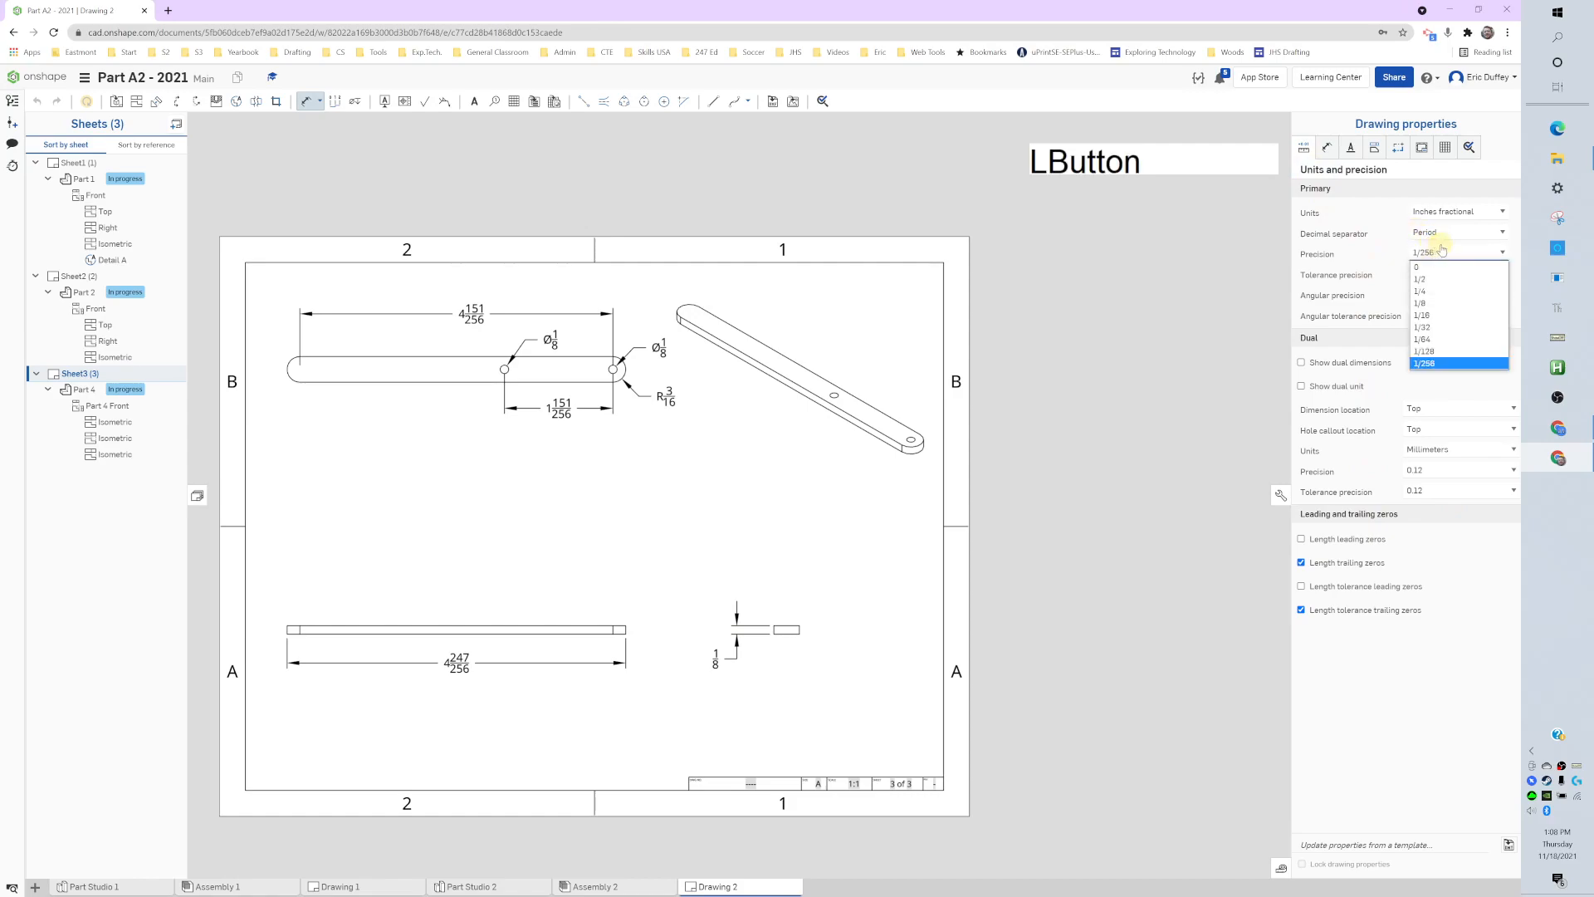
pyautogui.click(1439, 327)
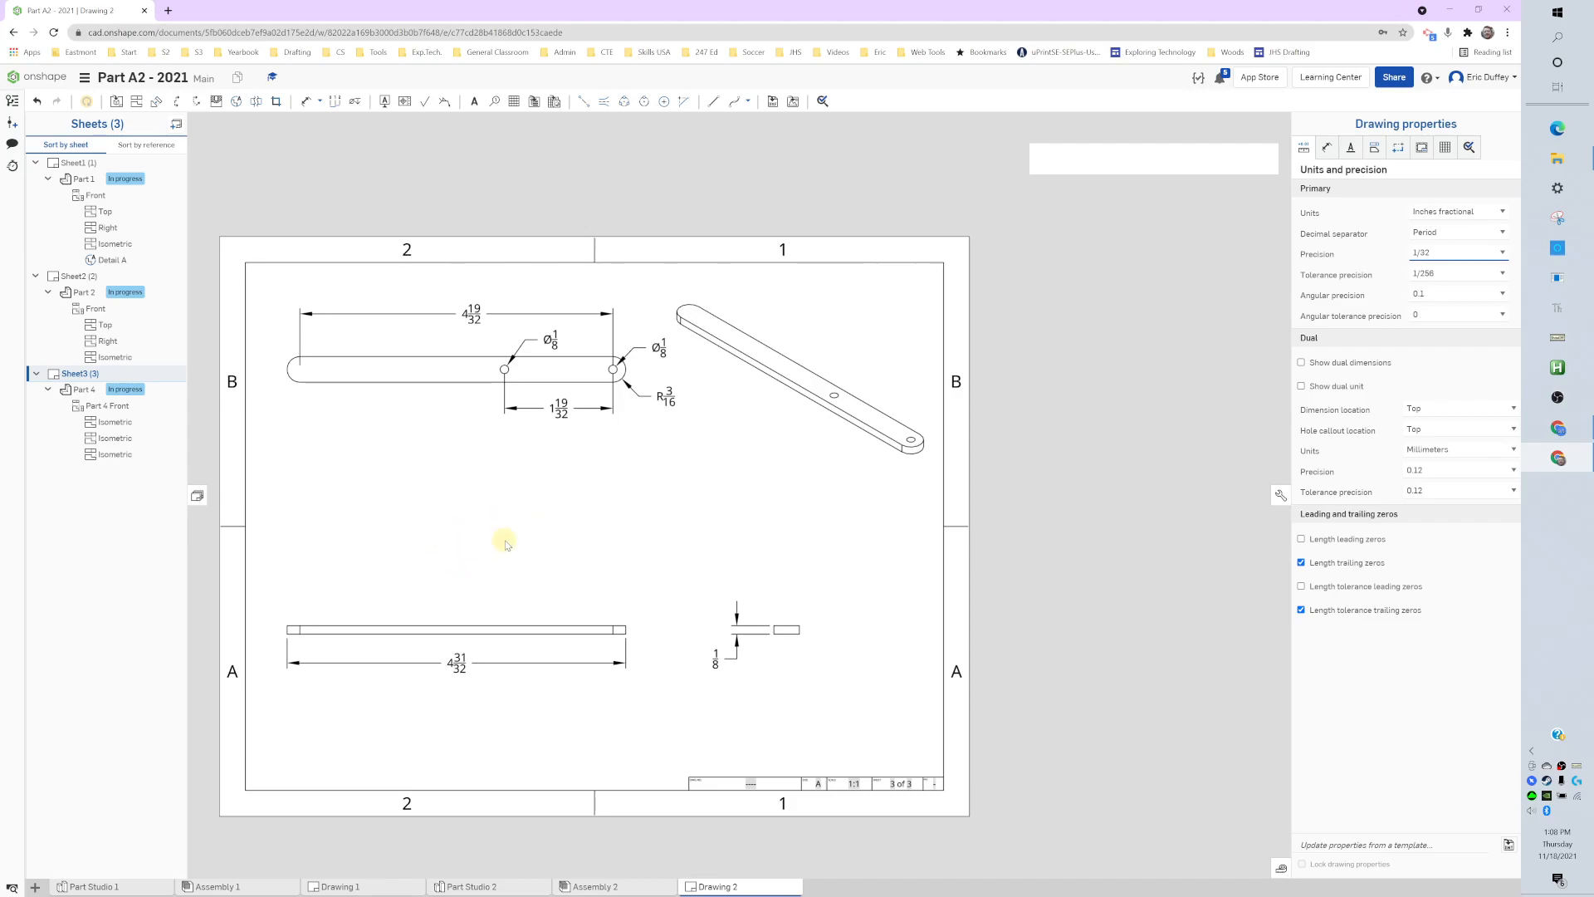
pyautogui.moveTo(489, 548); pyautogui.dragTo(562, 523, button='middle')
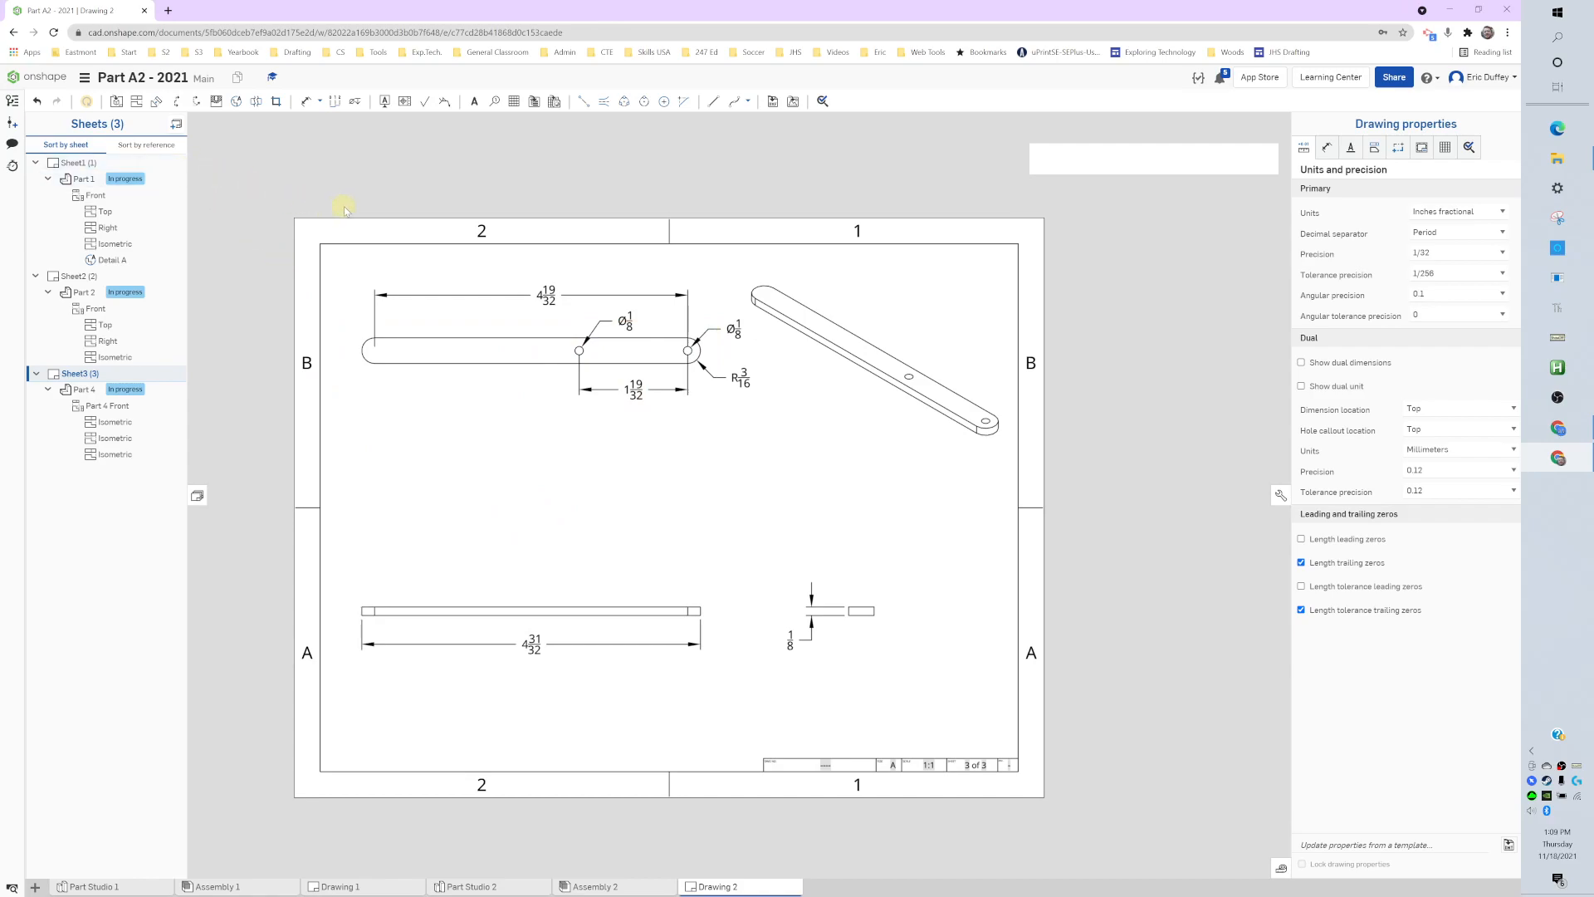
# - Add two blank sheets to the drawing and delete both of them
pyautogui.click(176, 124)
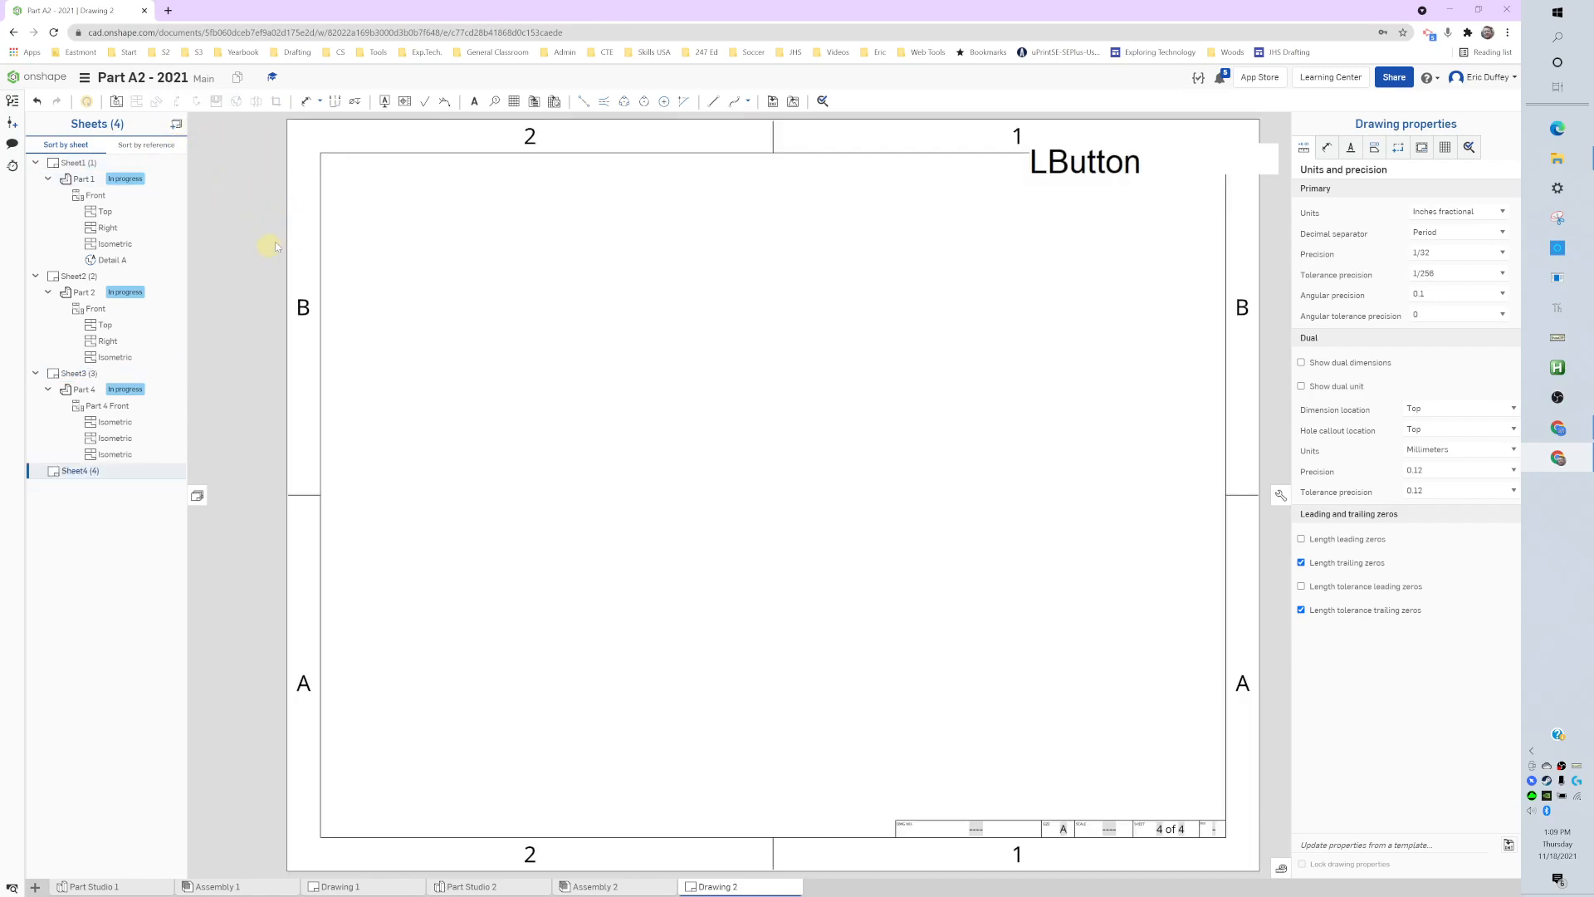
pyautogui.click(176, 126)
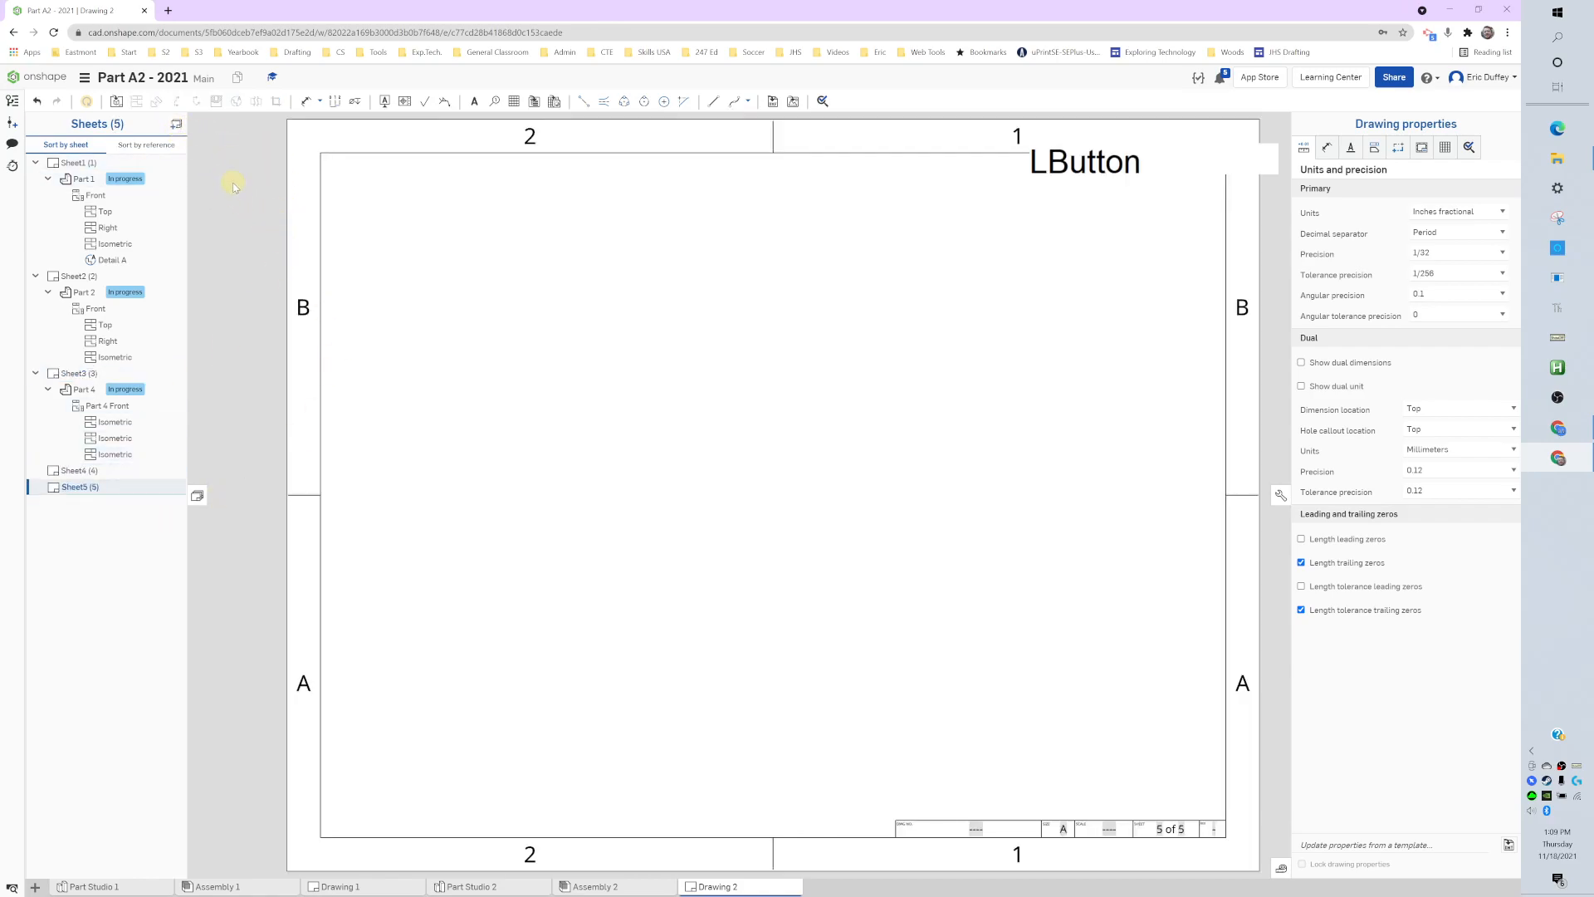
pyautogui.rightClick(108, 487)
pyautogui.click(70, 488)
pyautogui.rightClick(69, 488)
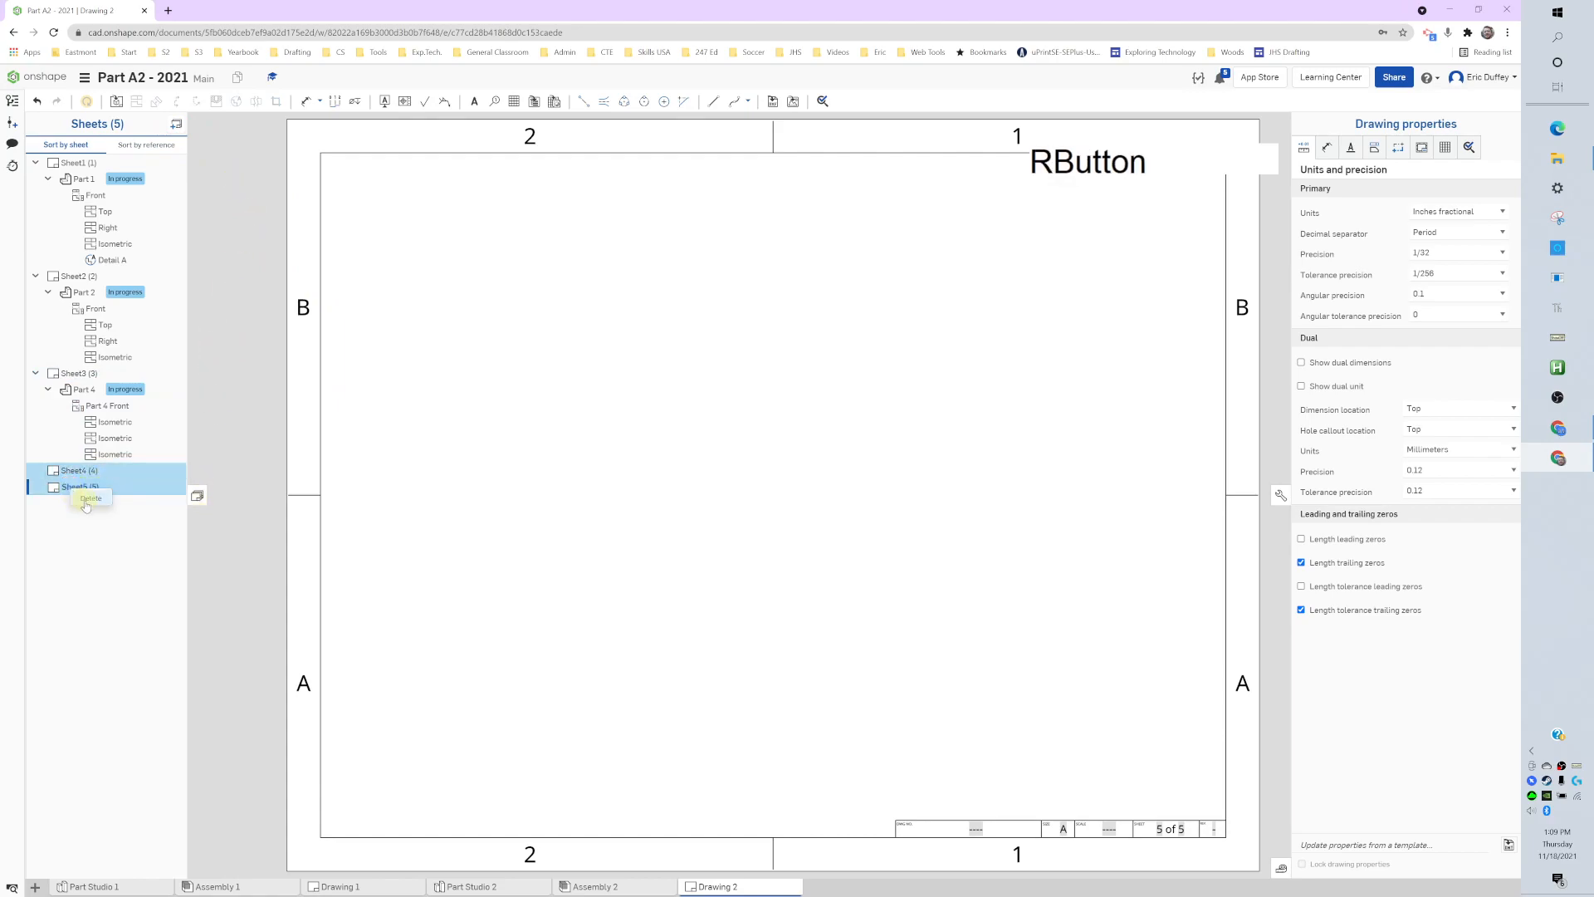
pyautogui.click(89, 503)
# - Add a new sheet after Sheet3 and choose Assembly 2 as the source for an inserted view
pyautogui.click(177, 125)
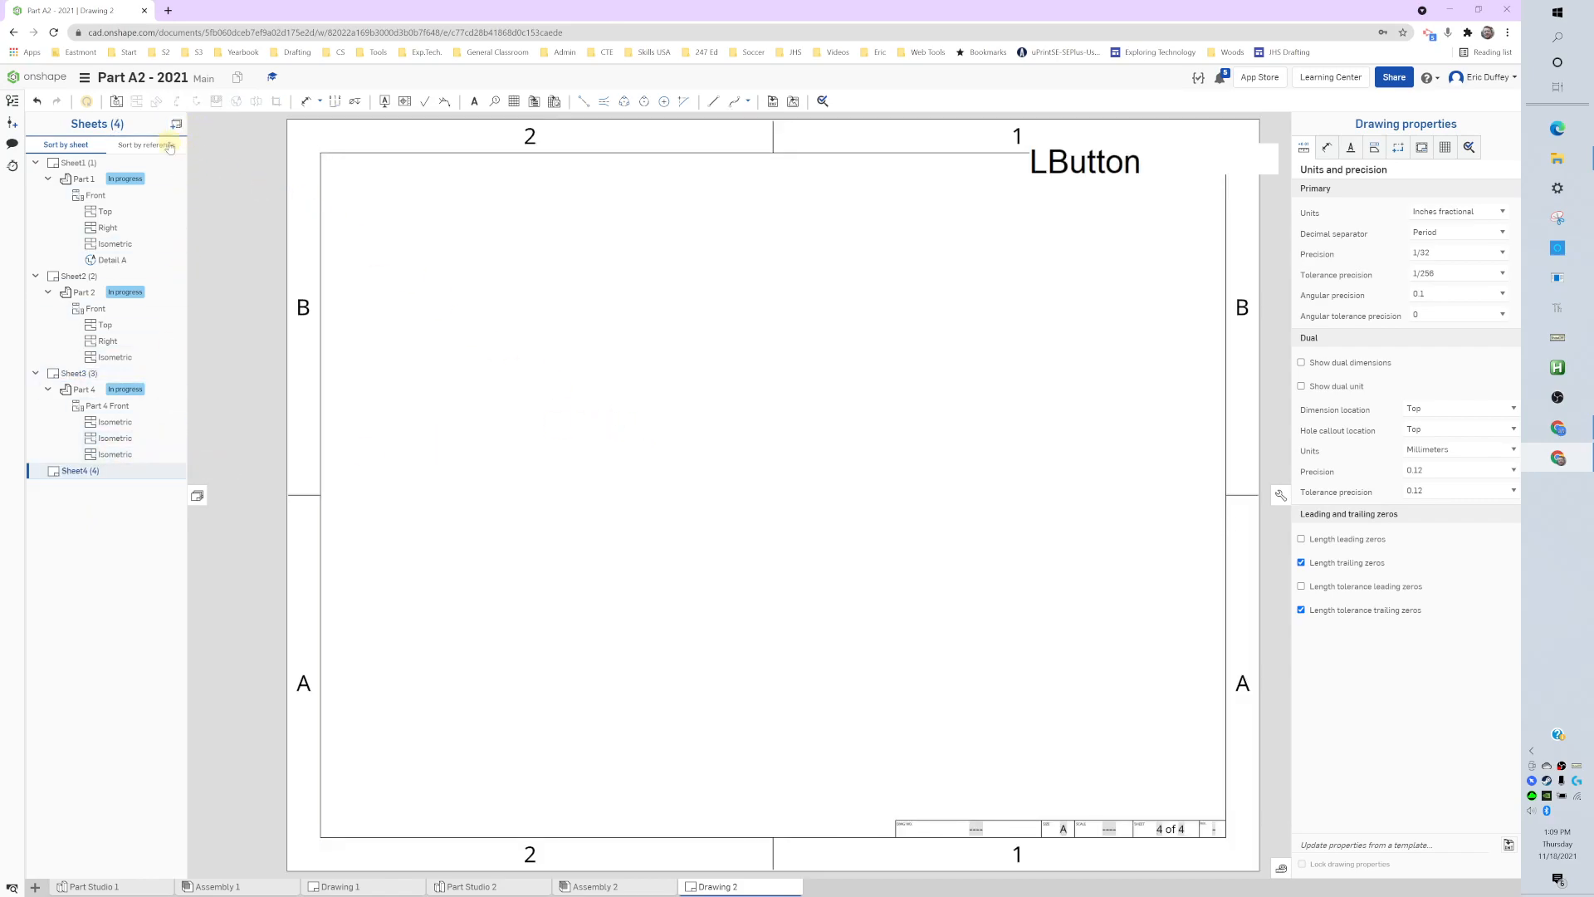
pyautogui.click(117, 101)
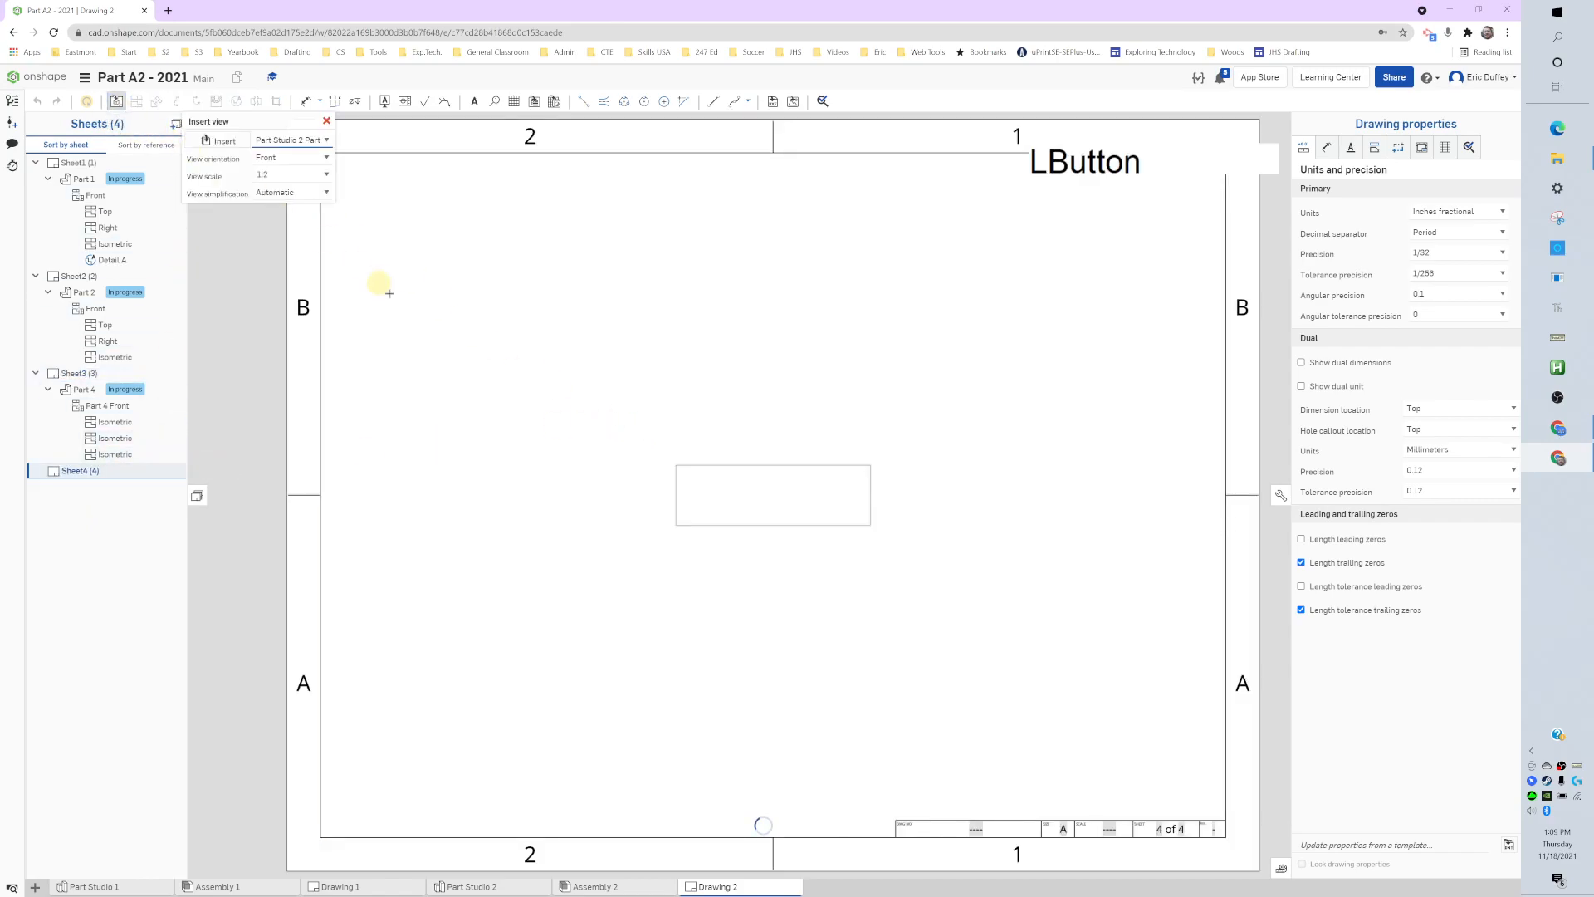
pyautogui.click(286, 162)
pyautogui.click(280, 159)
pyautogui.click(221, 142)
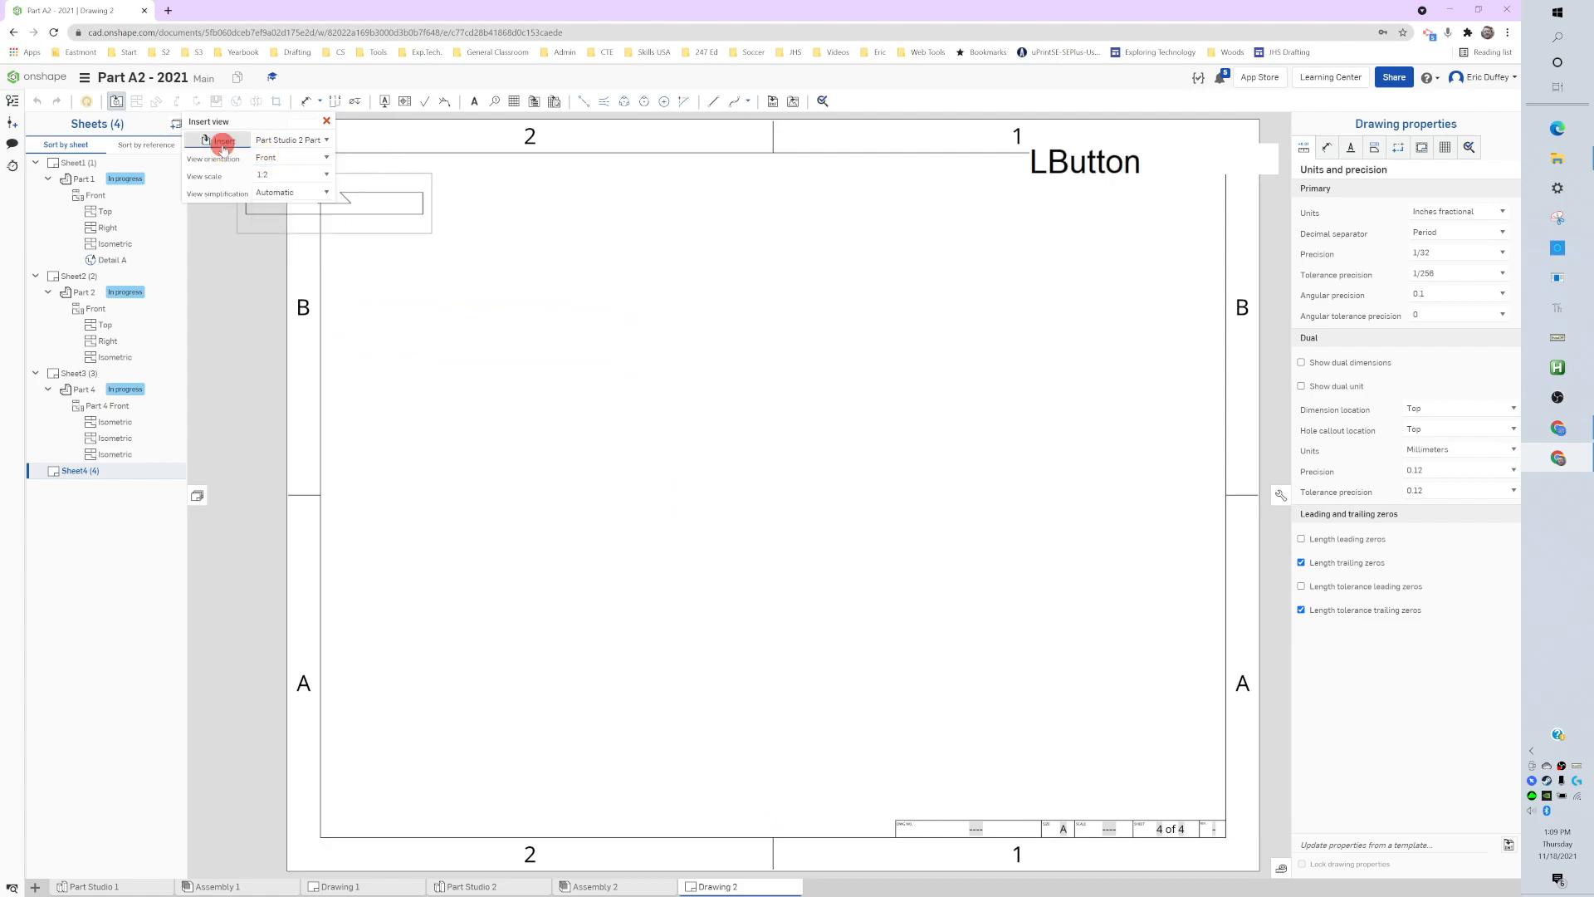
pyautogui.click(289, 182)
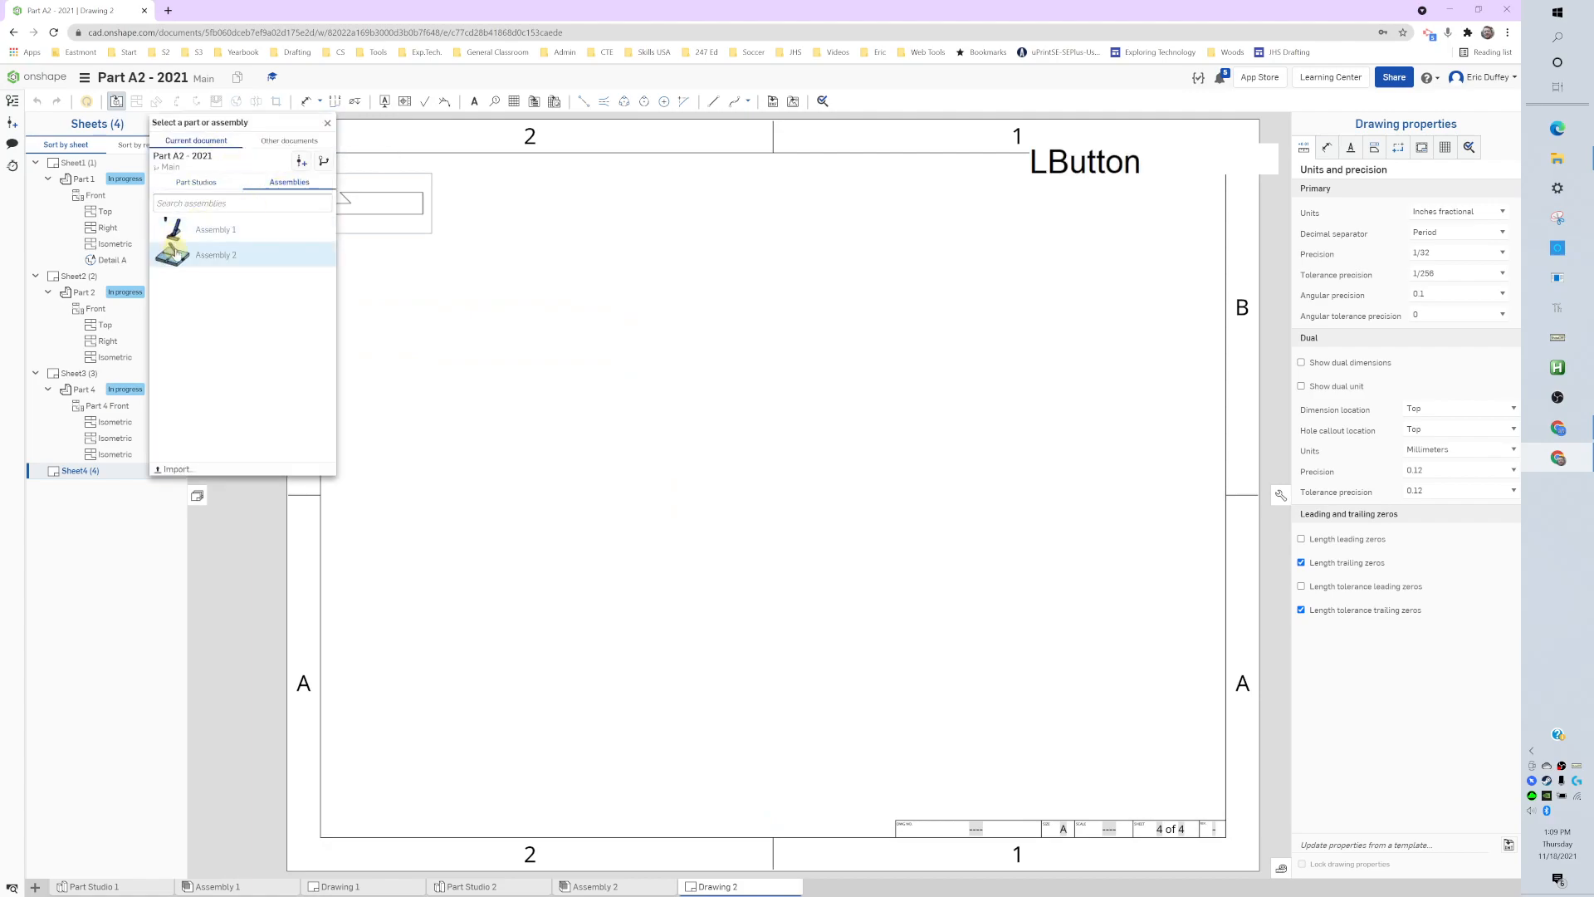
pyautogui.click(211, 248)
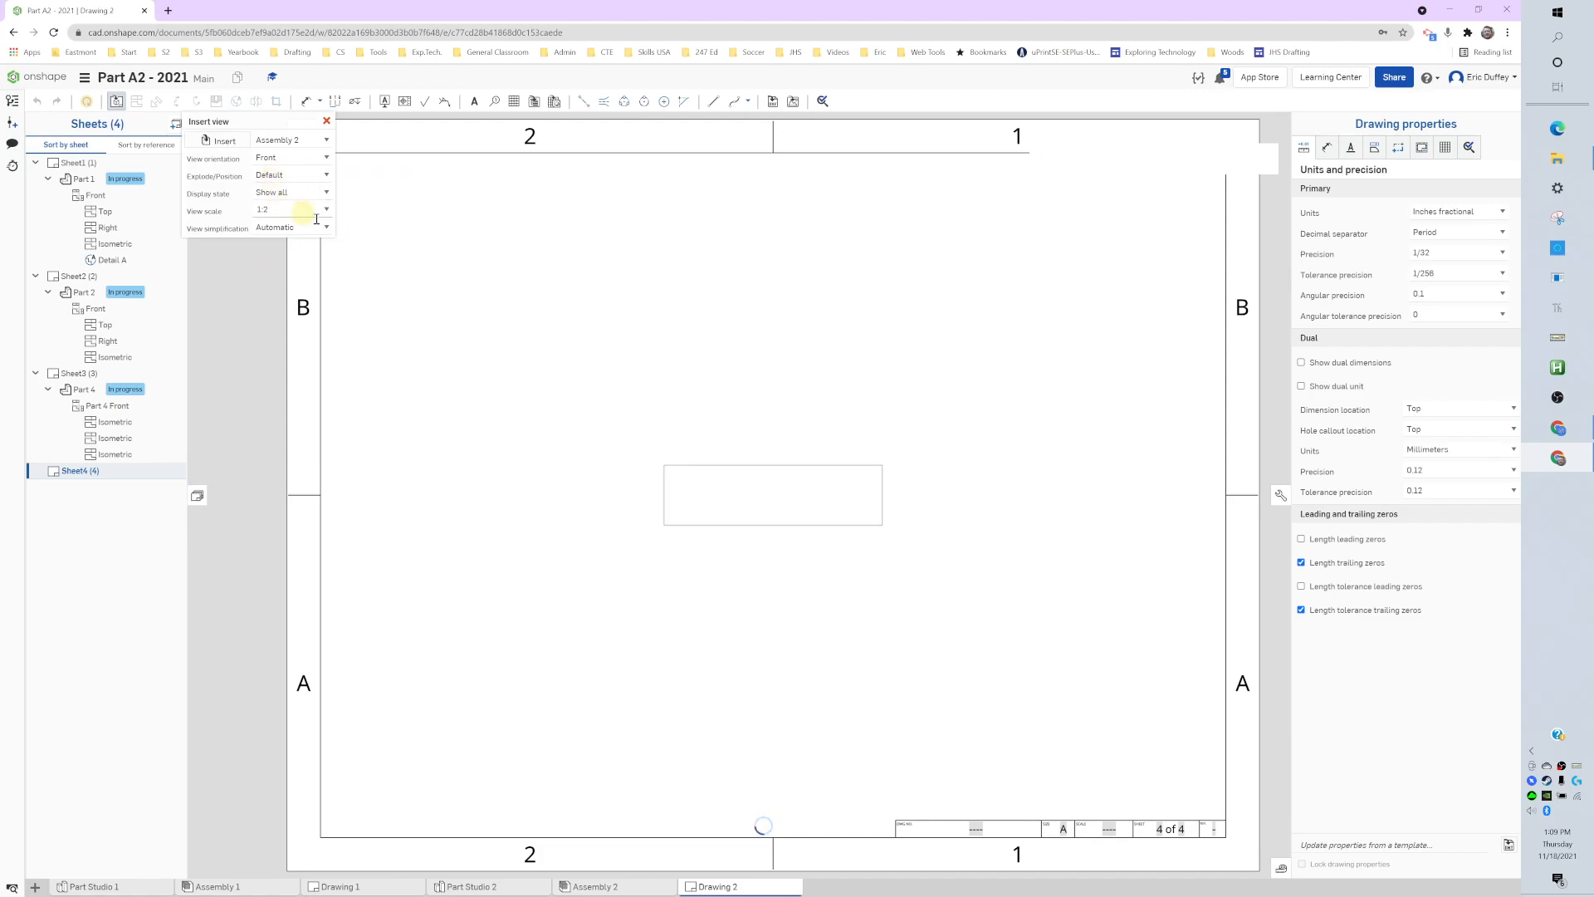
# - Place an isometric view of Assembly 2 at 1:1 scale near the sheet's center and shift it slightly upward
pyautogui.click(324, 211)
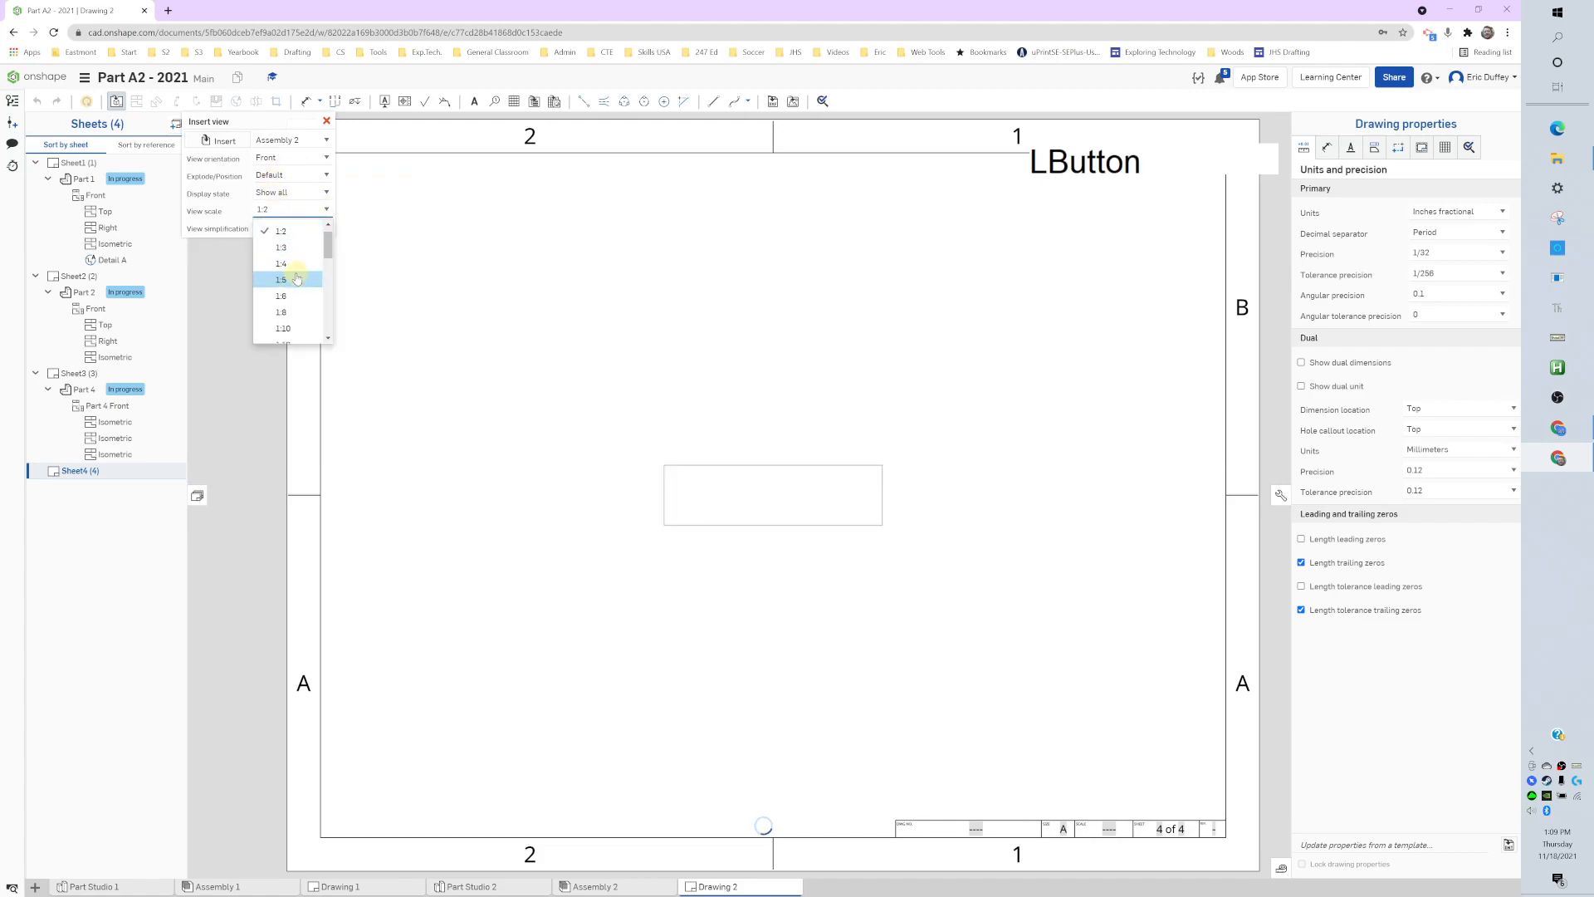
pyautogui.click(296, 232)
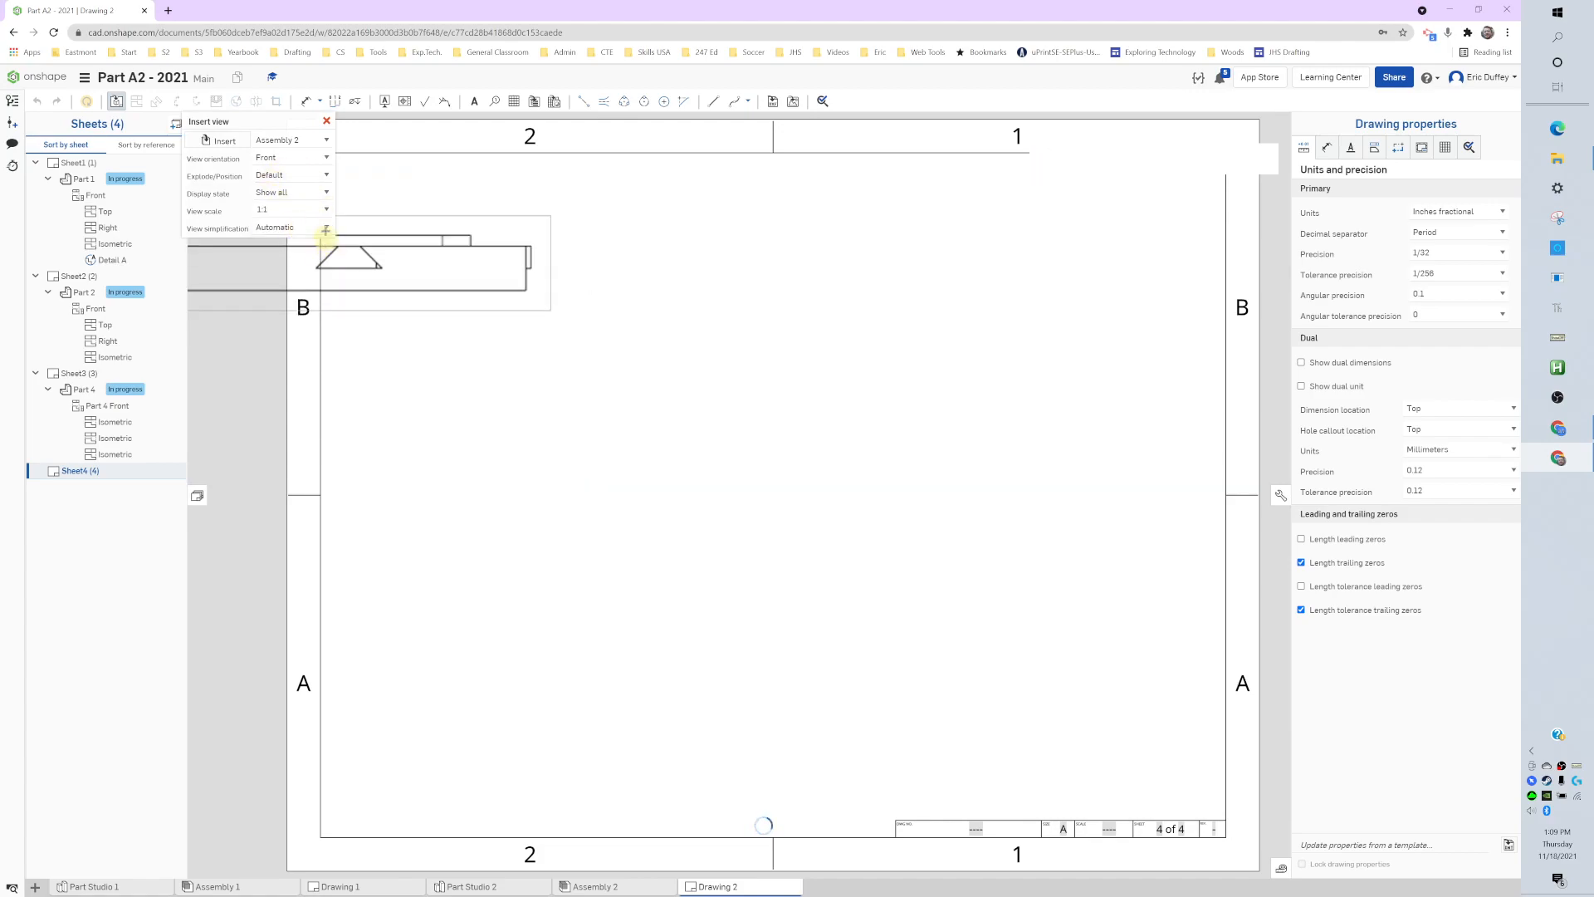
pyautogui.click(314, 157)
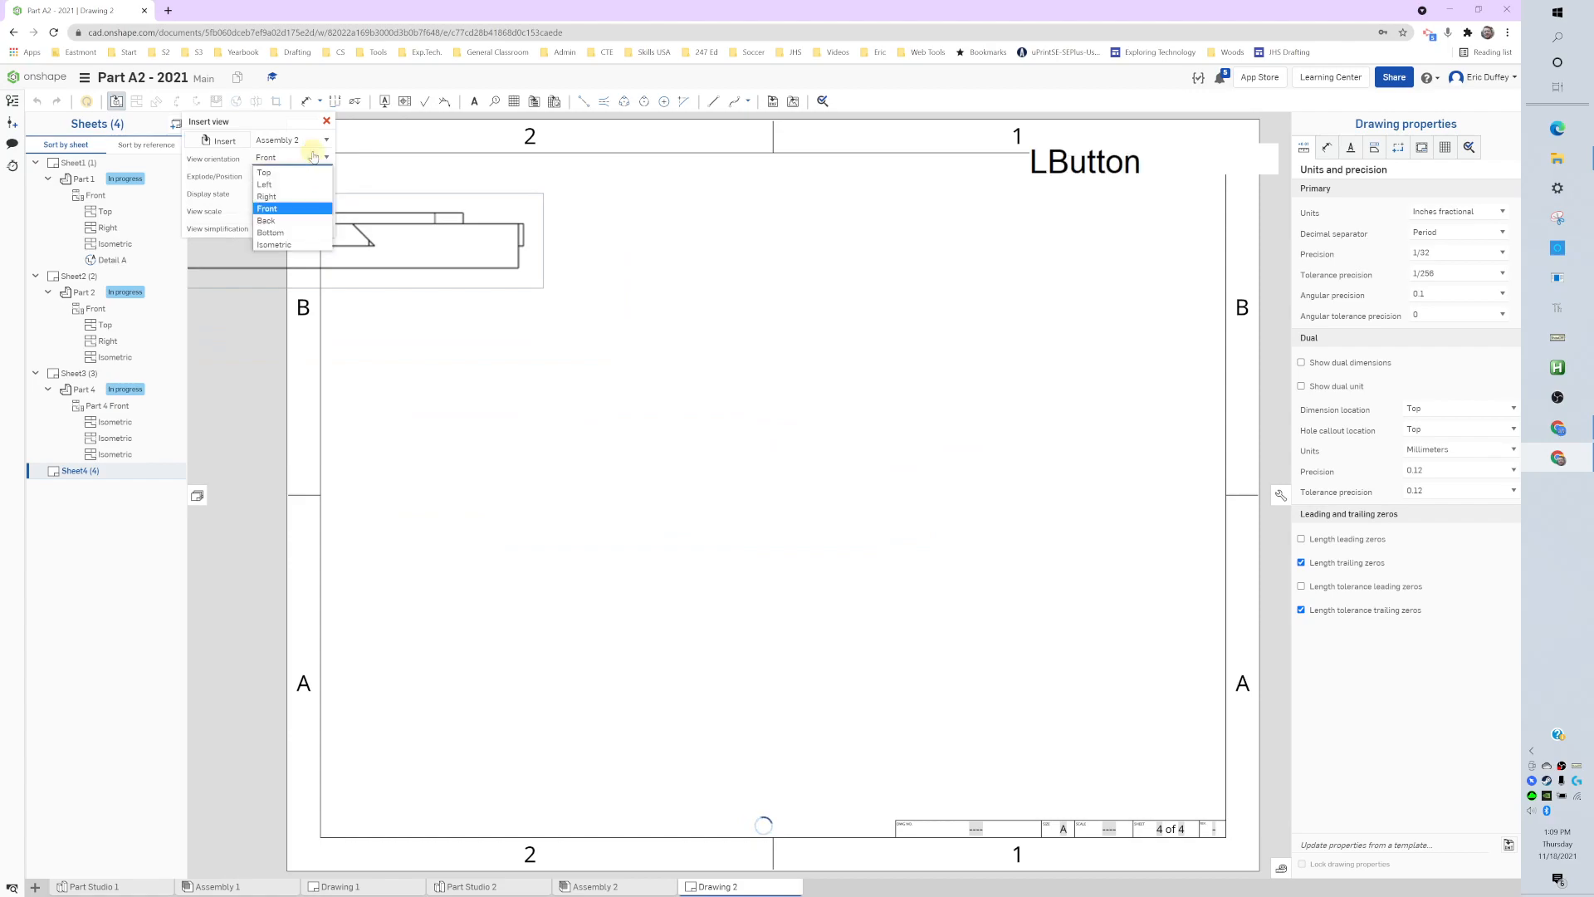
pyautogui.click(294, 246)
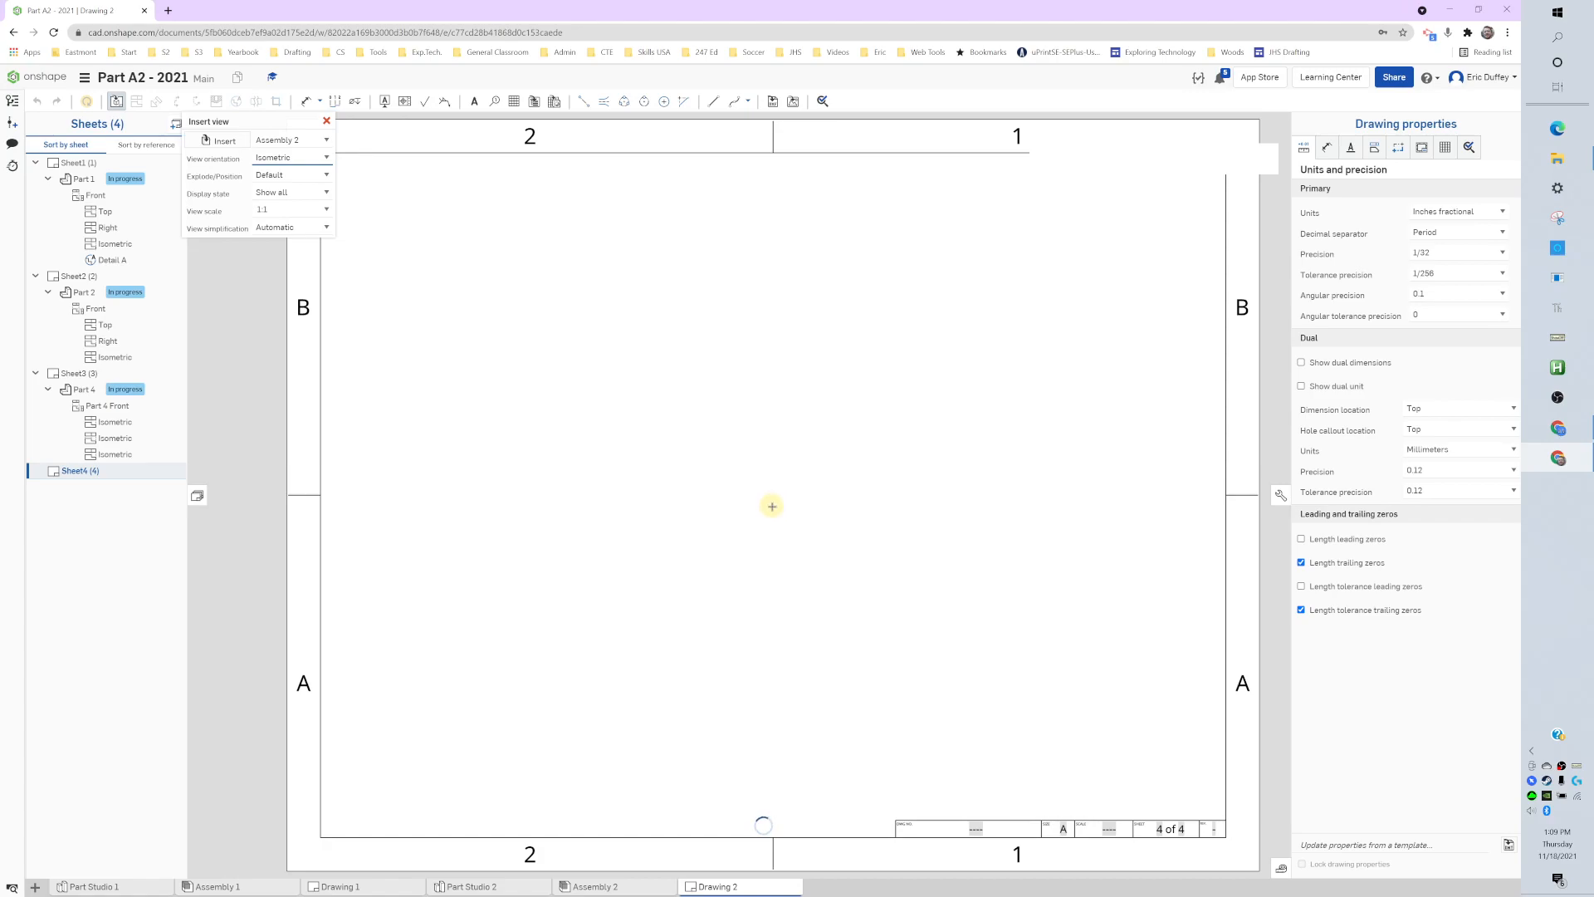
pyautogui.click(772, 506)
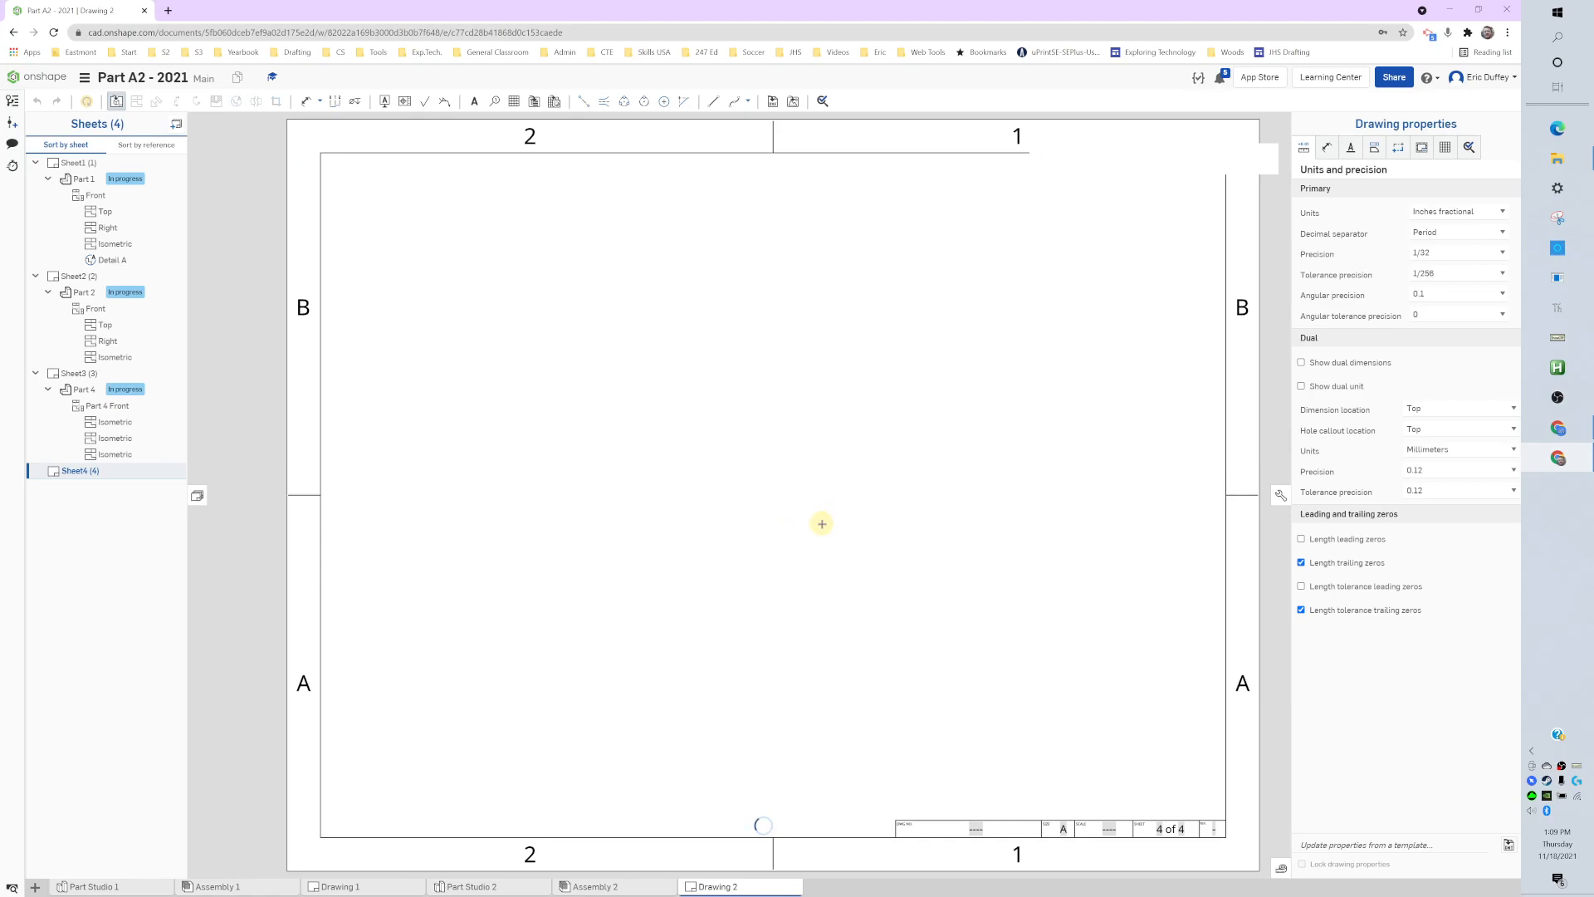
pyautogui.scroll(-3, 777, 527)
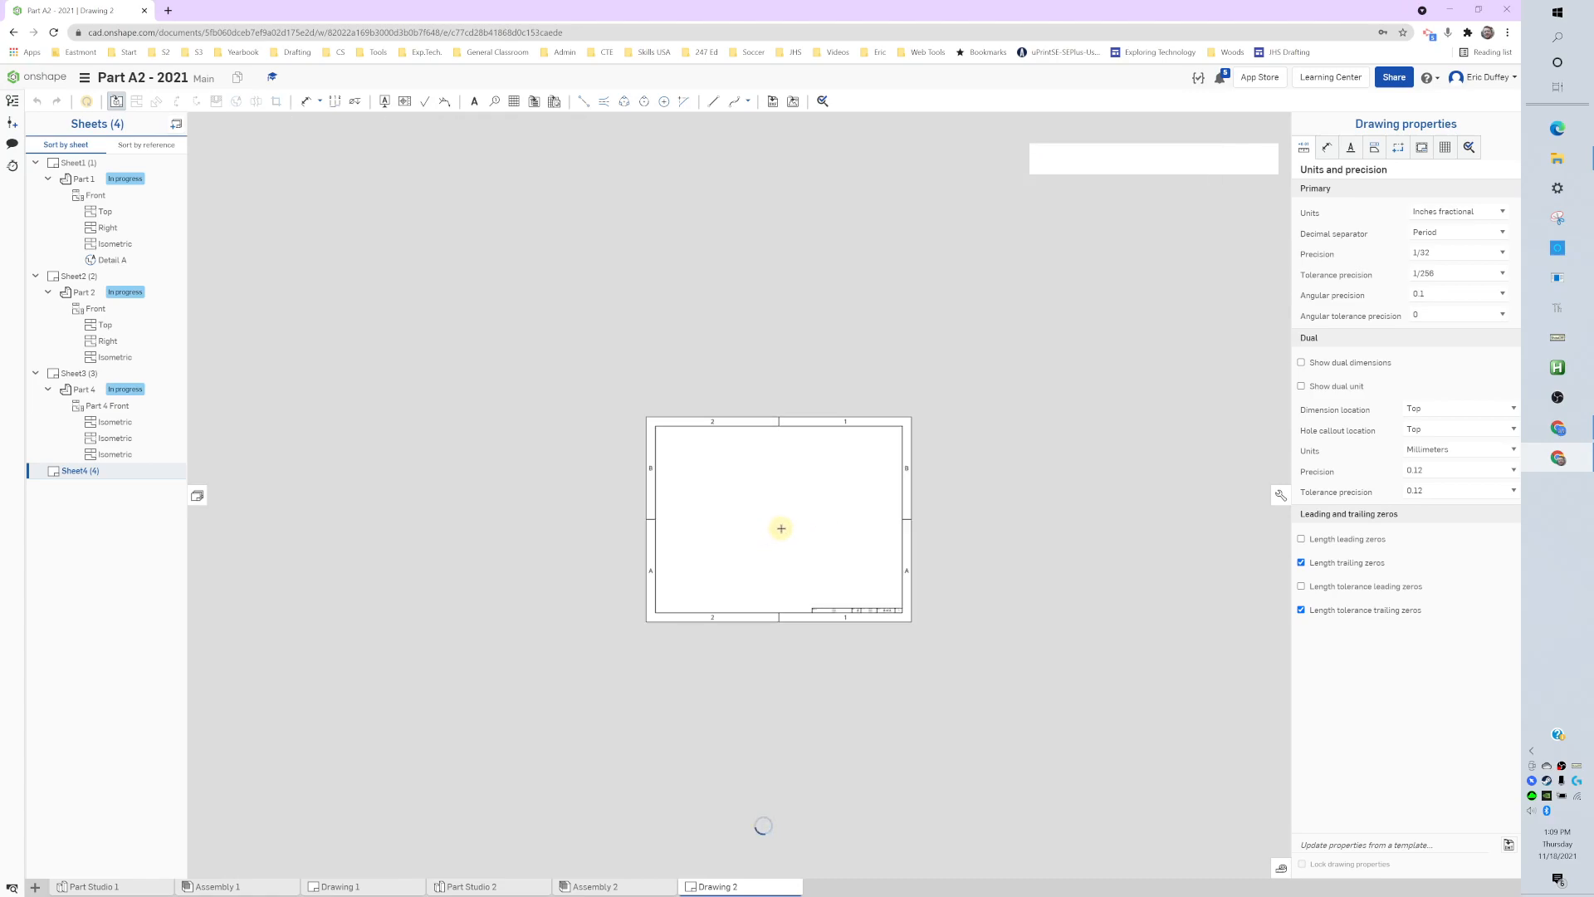
pyautogui.scroll(1, 780, 528)
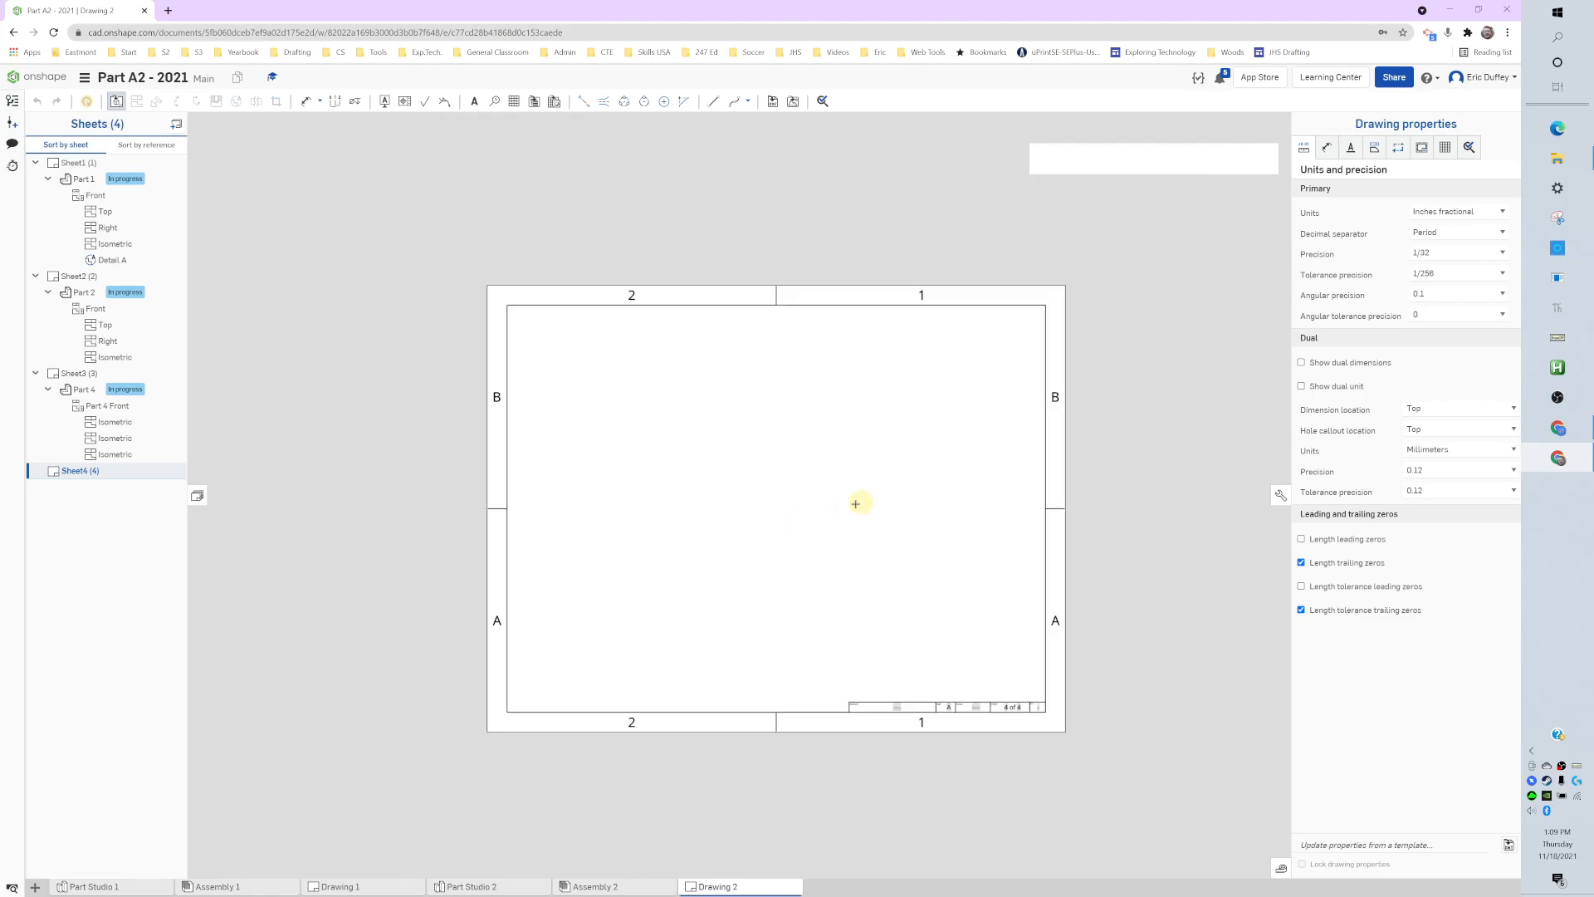
pyautogui.scroll(1, 809, 519)
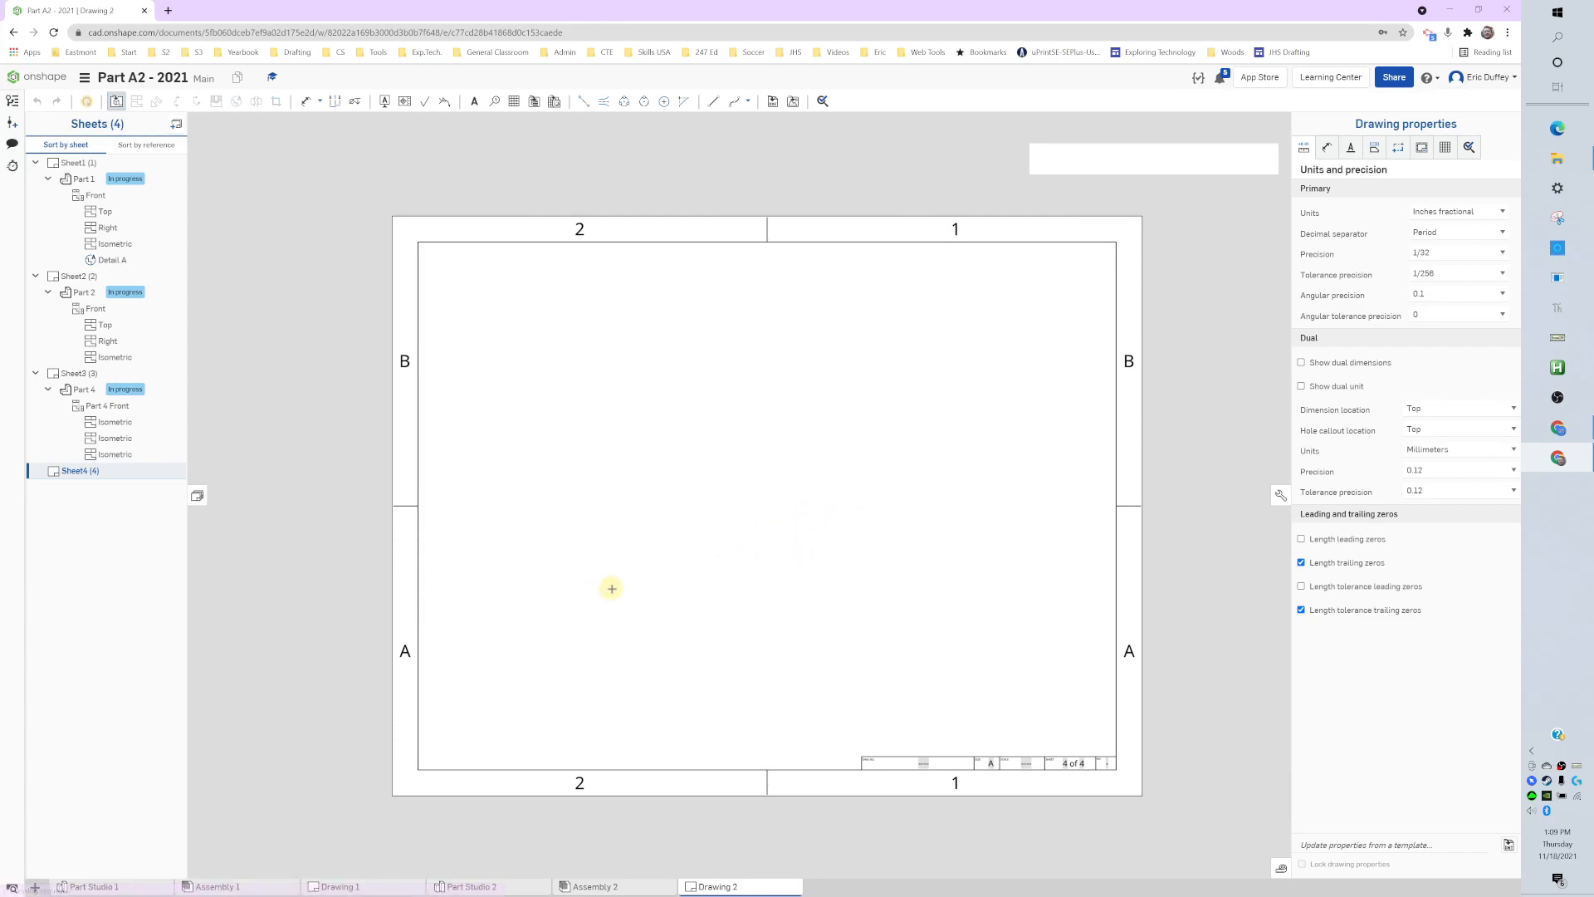
pyautogui.click(802, 537)
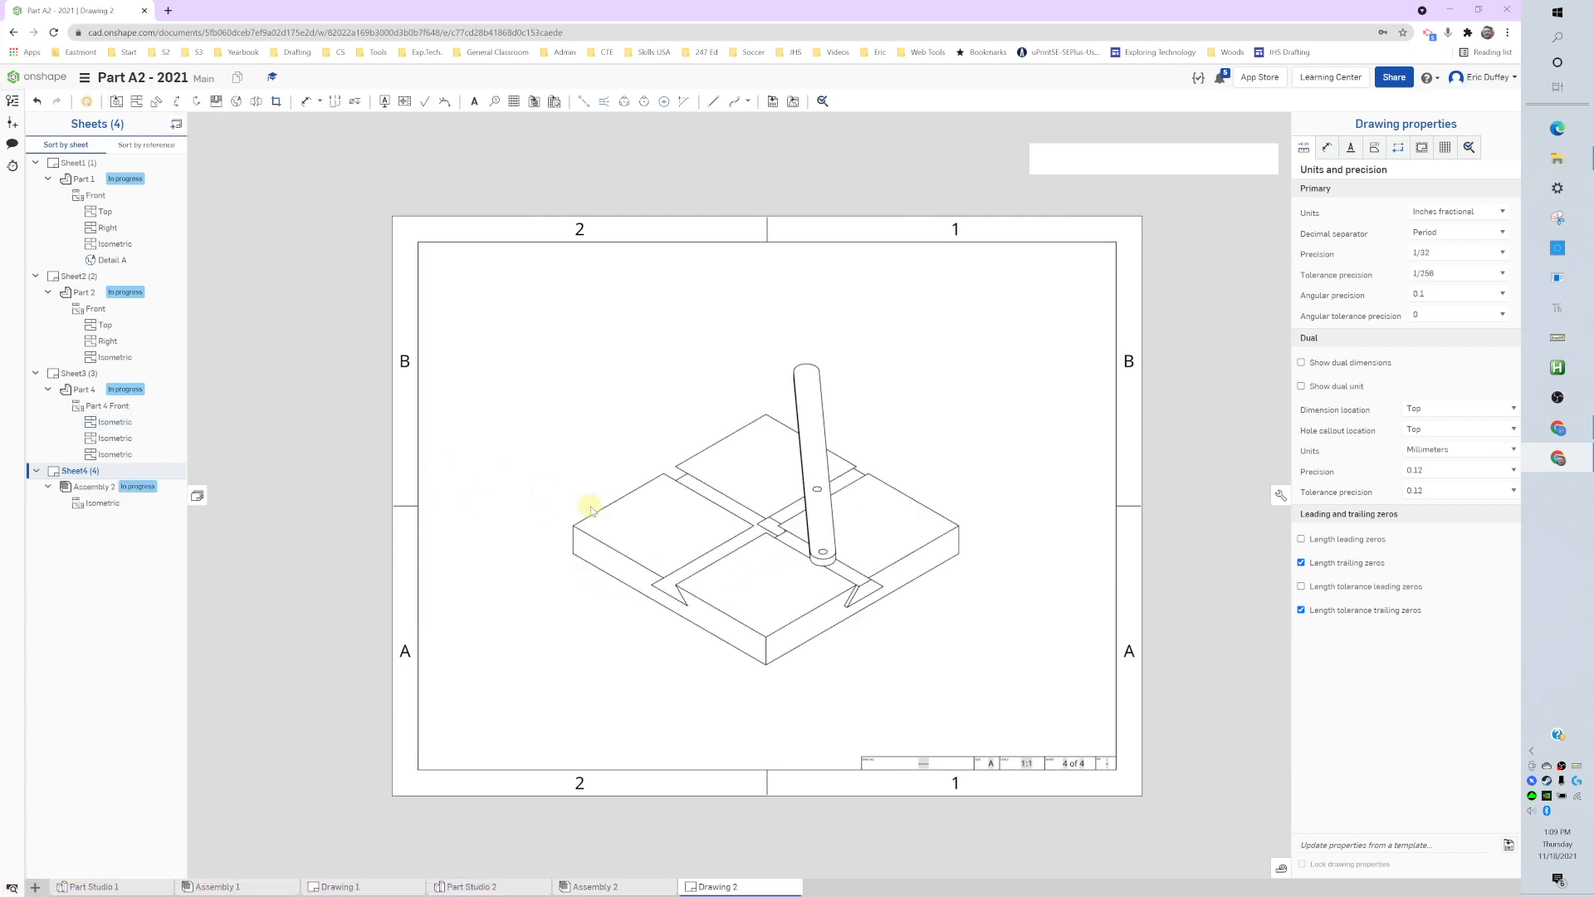
pyautogui.press('Escape')
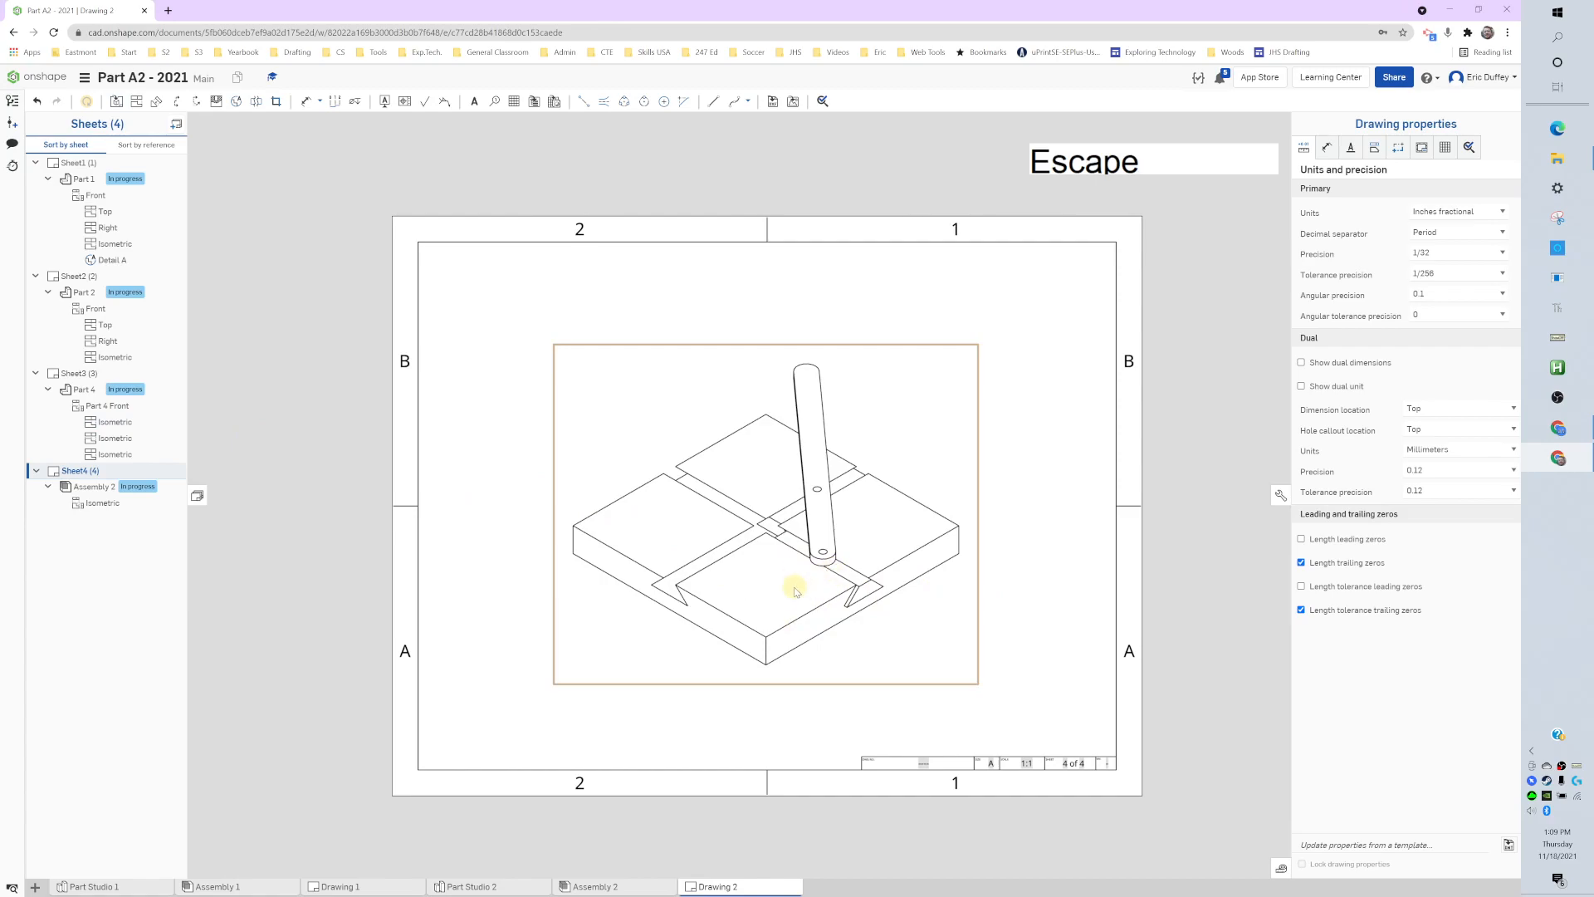
pyautogui.moveTo(796, 591); pyautogui.dragTo(790, 555)
pyautogui.click(1018, 515)
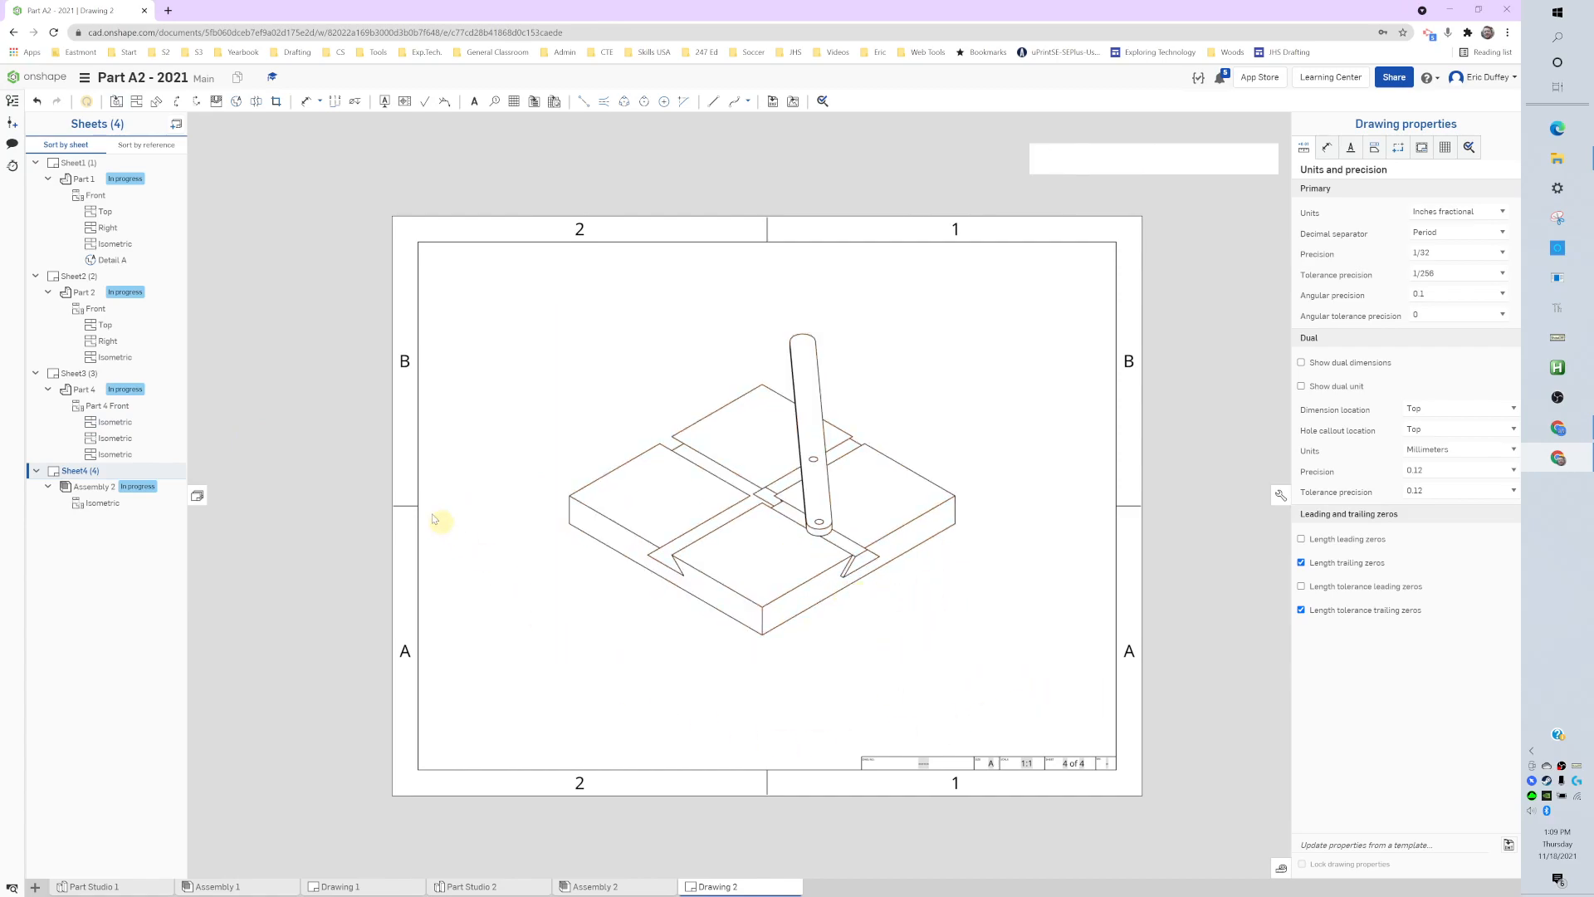
# - Return to Sheet3 with the dimensioned Part 4 views
pyautogui.click(84, 391)
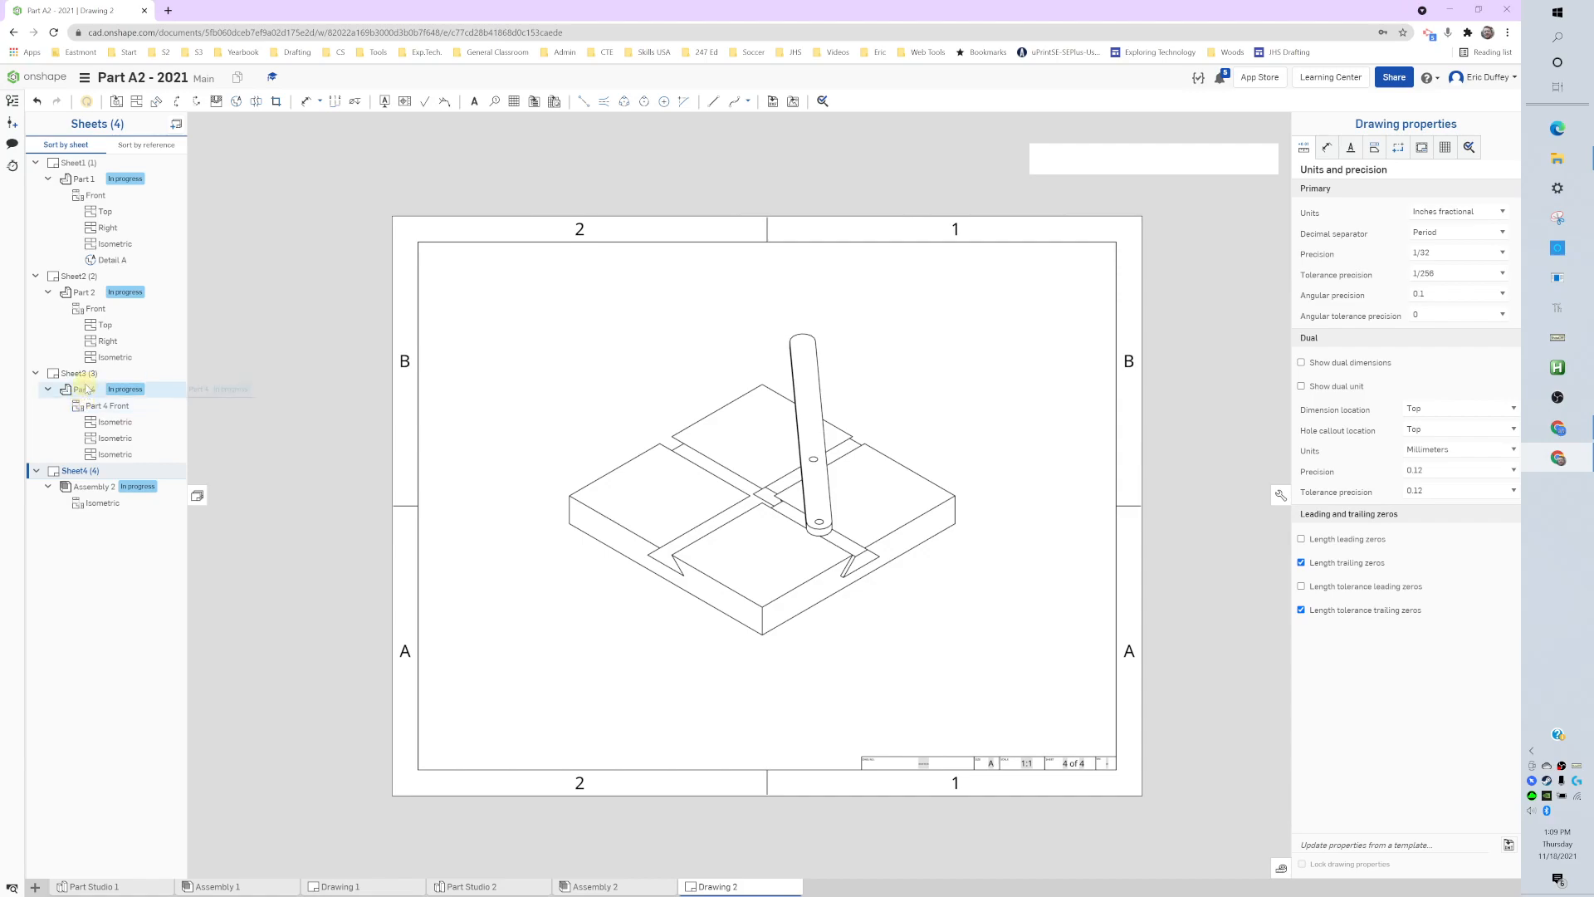
pyautogui.click(86, 389)
pyautogui.click(89, 404)
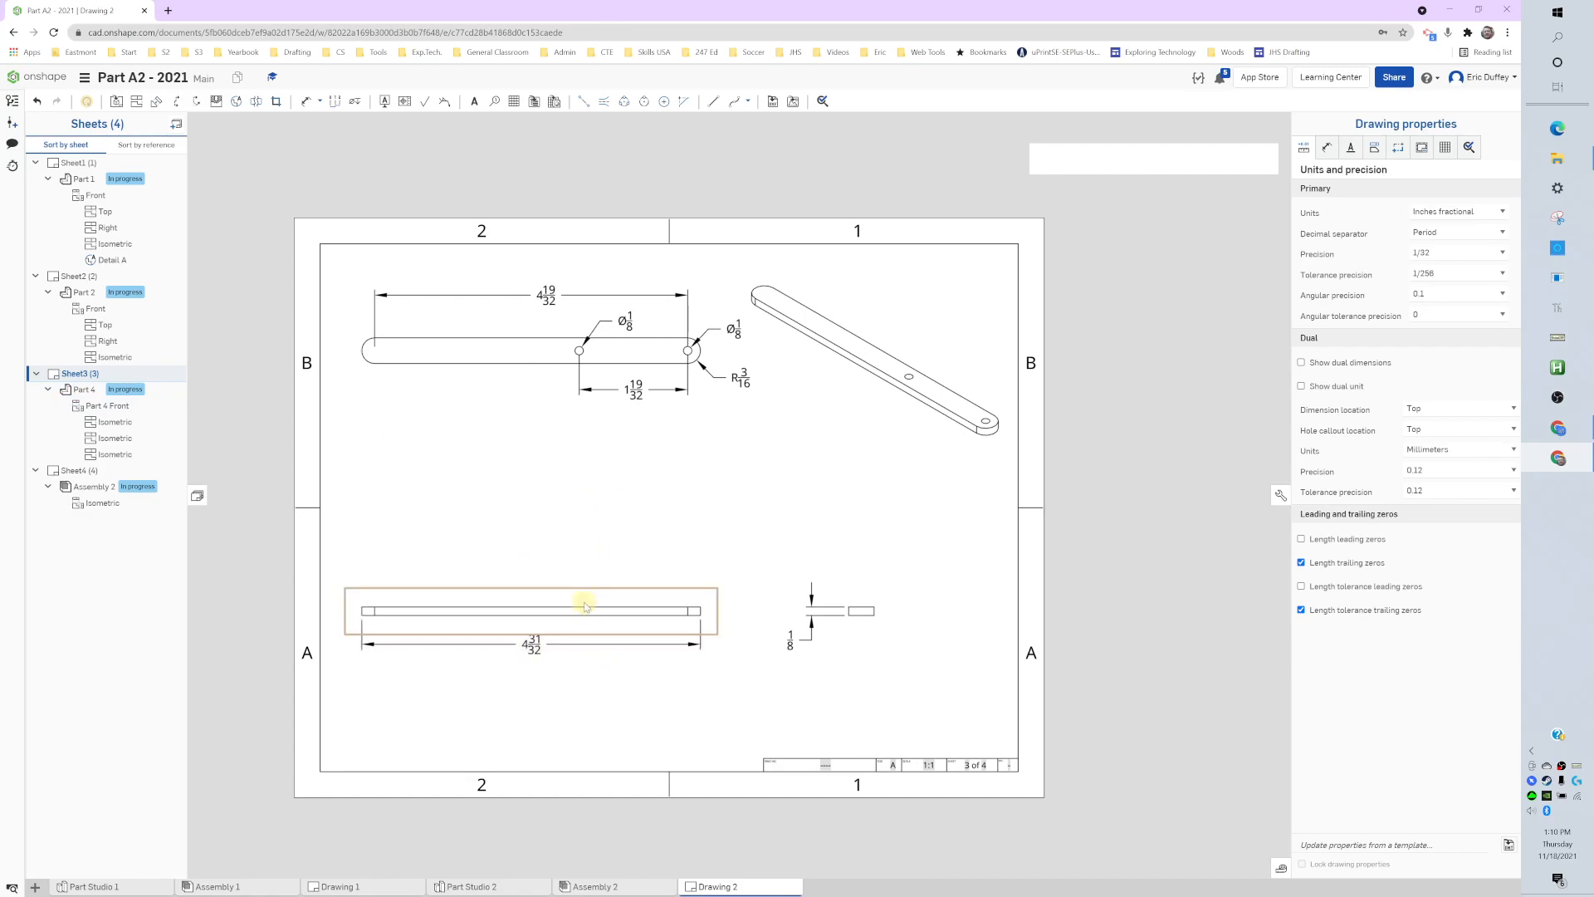
# - Inspect the orientation choices in the properties of Part 4's lower-left front view, keeping Part 4 Front
pyautogui.click(571, 502)
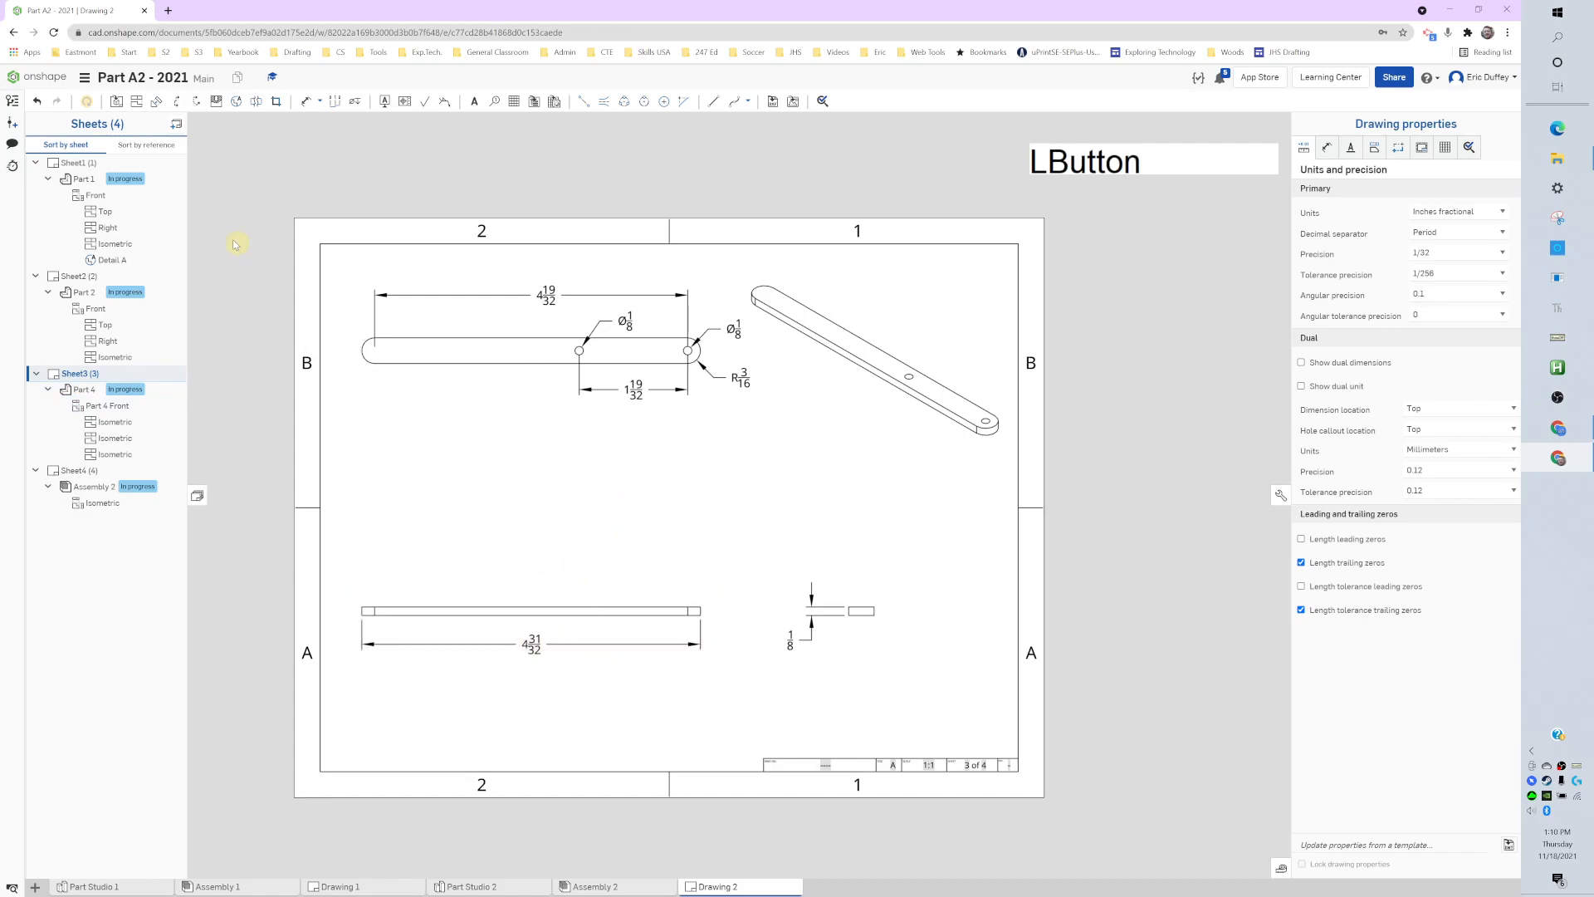
pyautogui.doubleClick(569, 619)
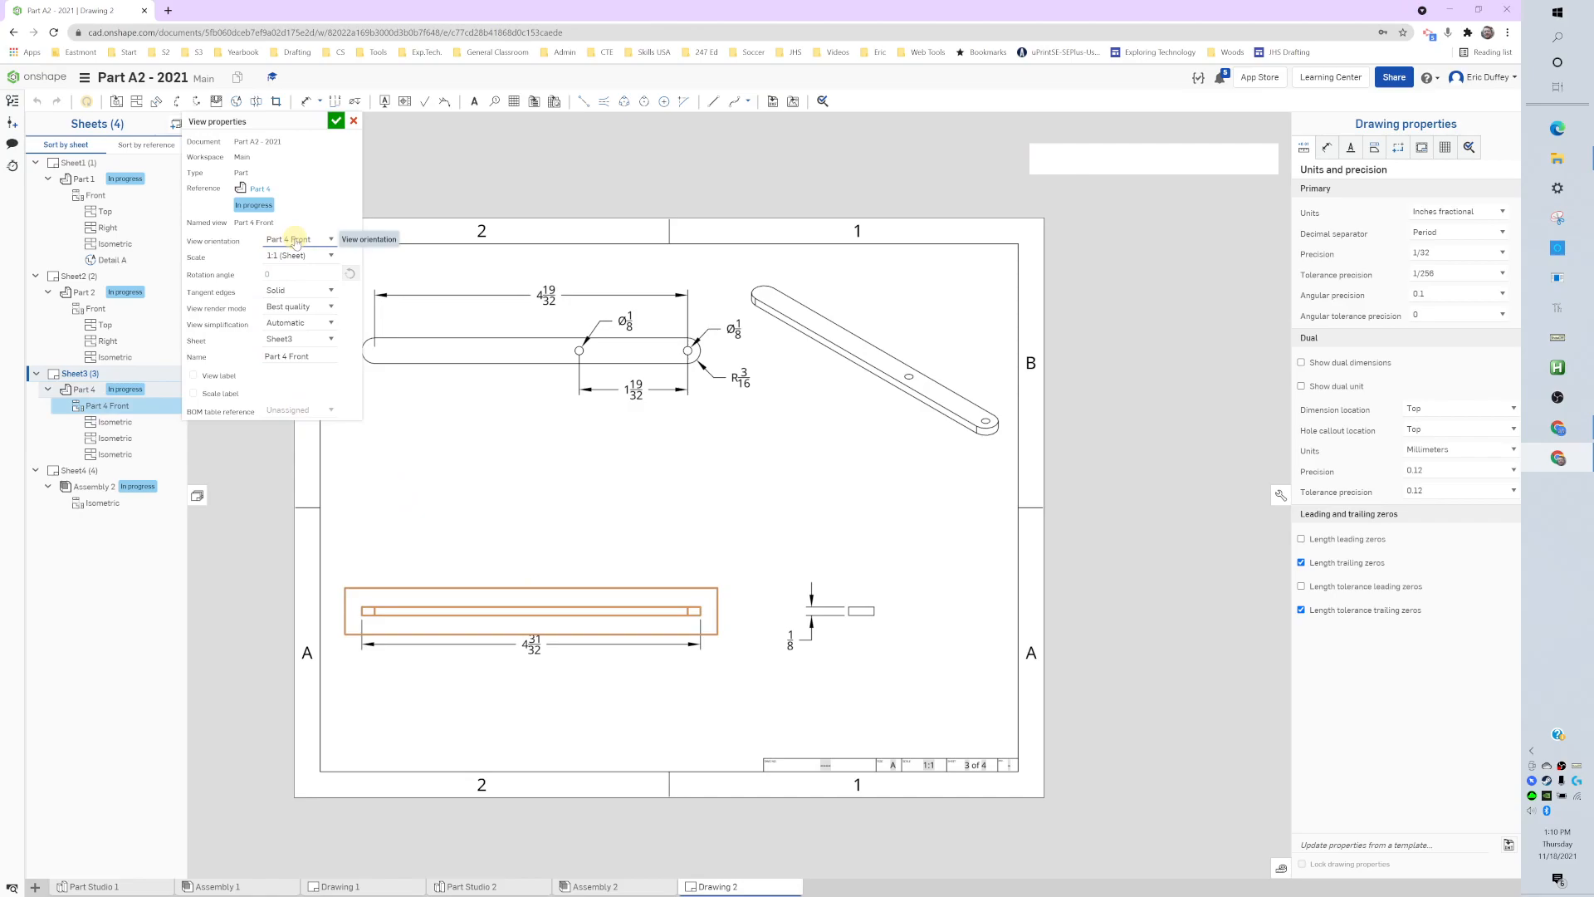
pyautogui.click(296, 240)
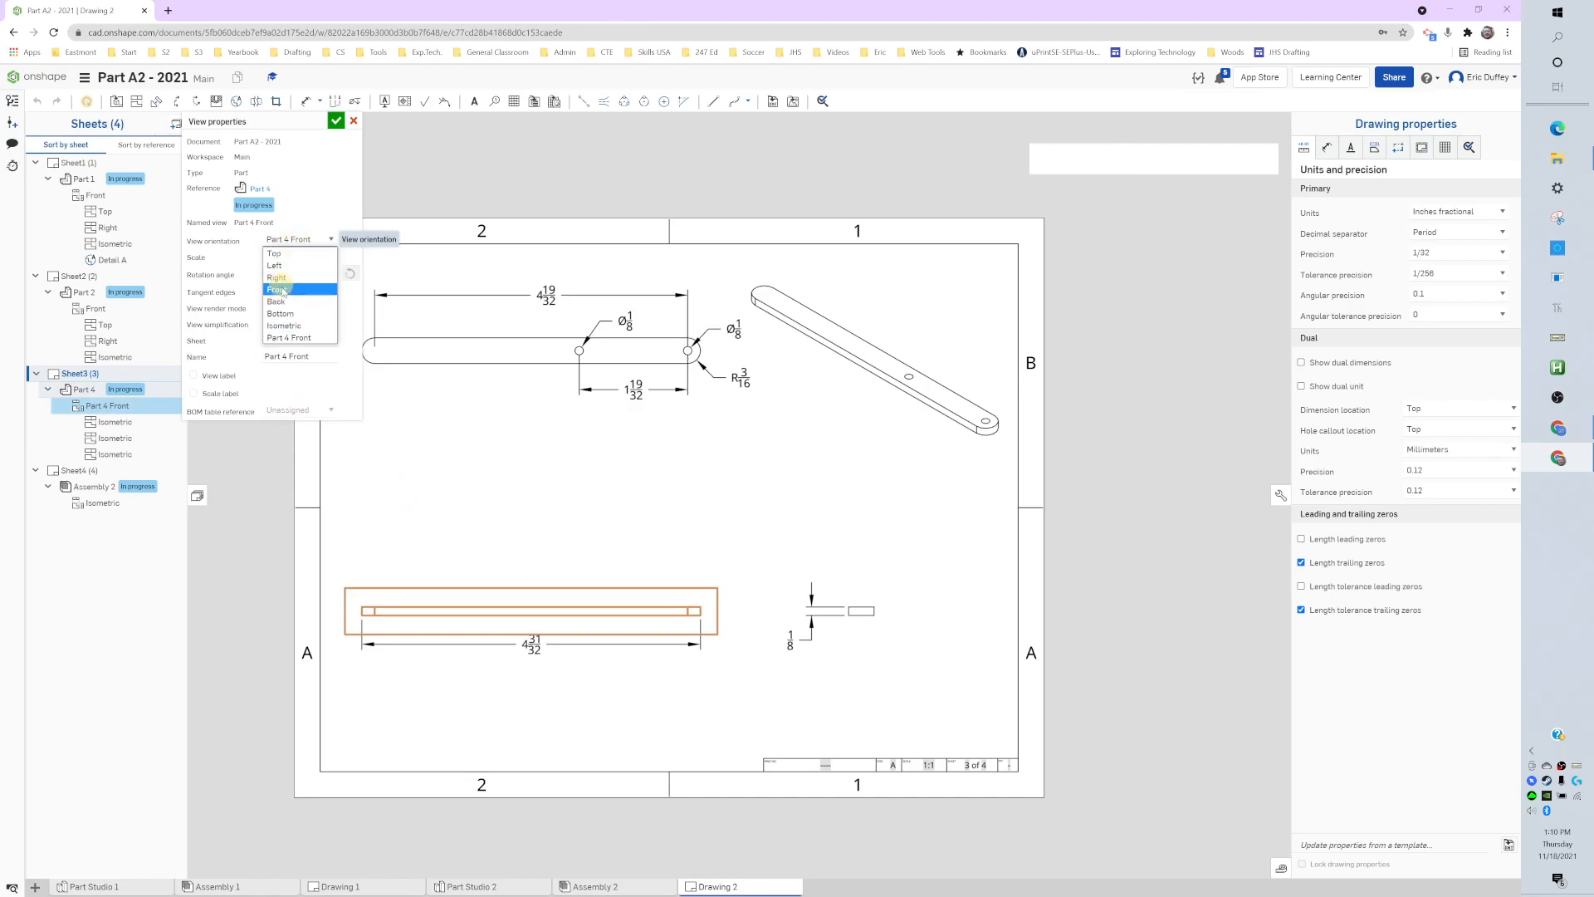
pyautogui.click(336, 194)
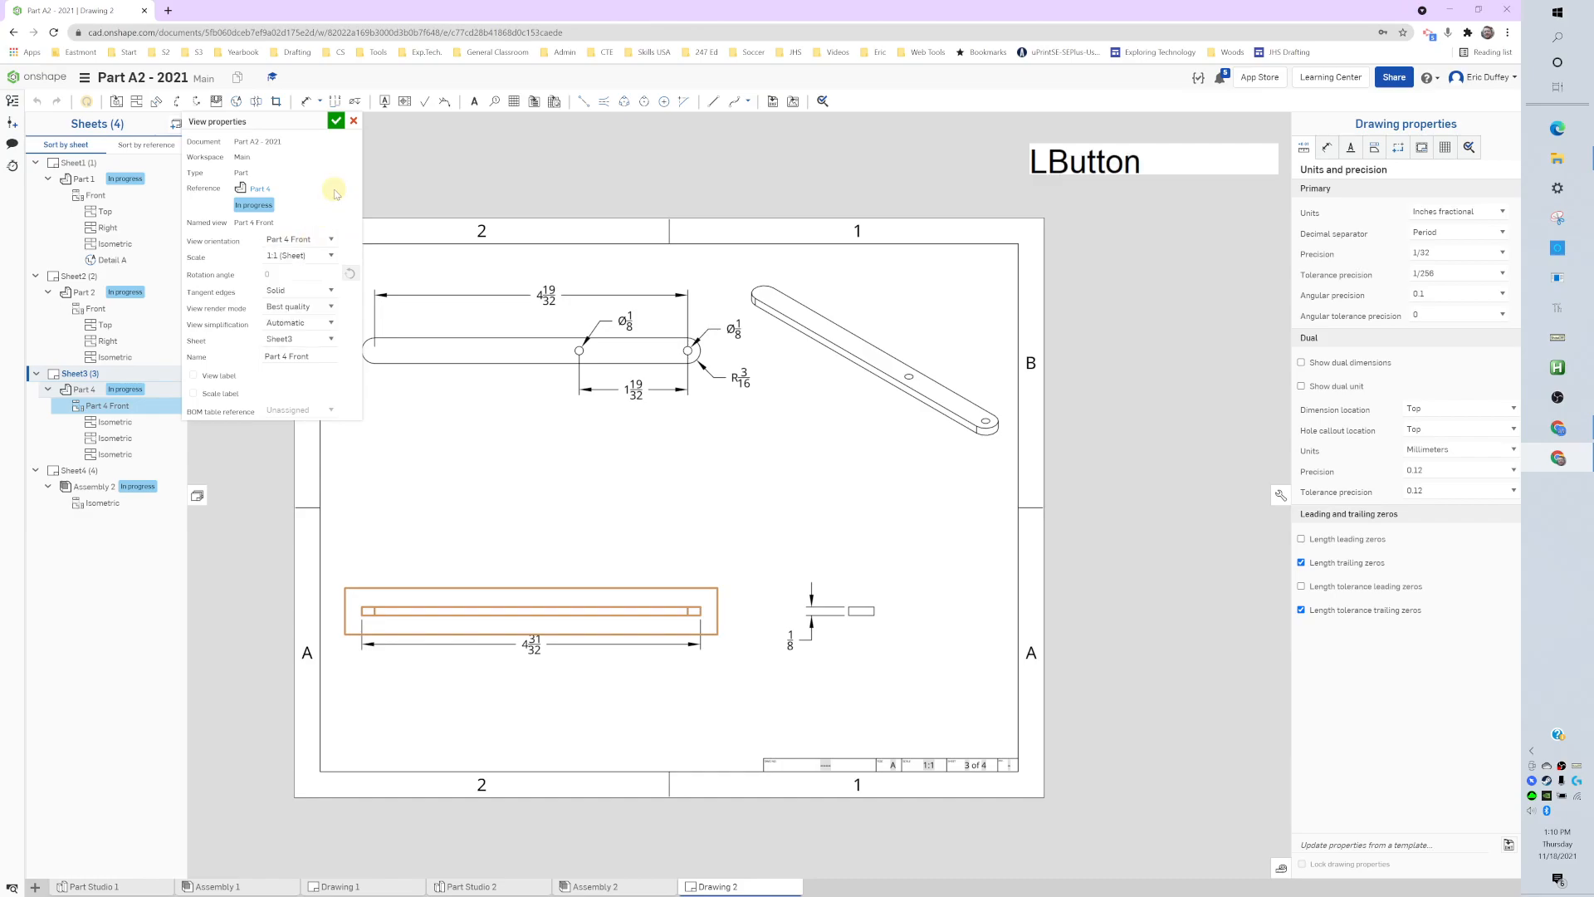
pyautogui.click(336, 120)
pyautogui.click(641, 430)
# - Switch to Part Studio 2 and orient the model normal to Part 4's long narrow side face
pyautogui.moveTo(515, 885)
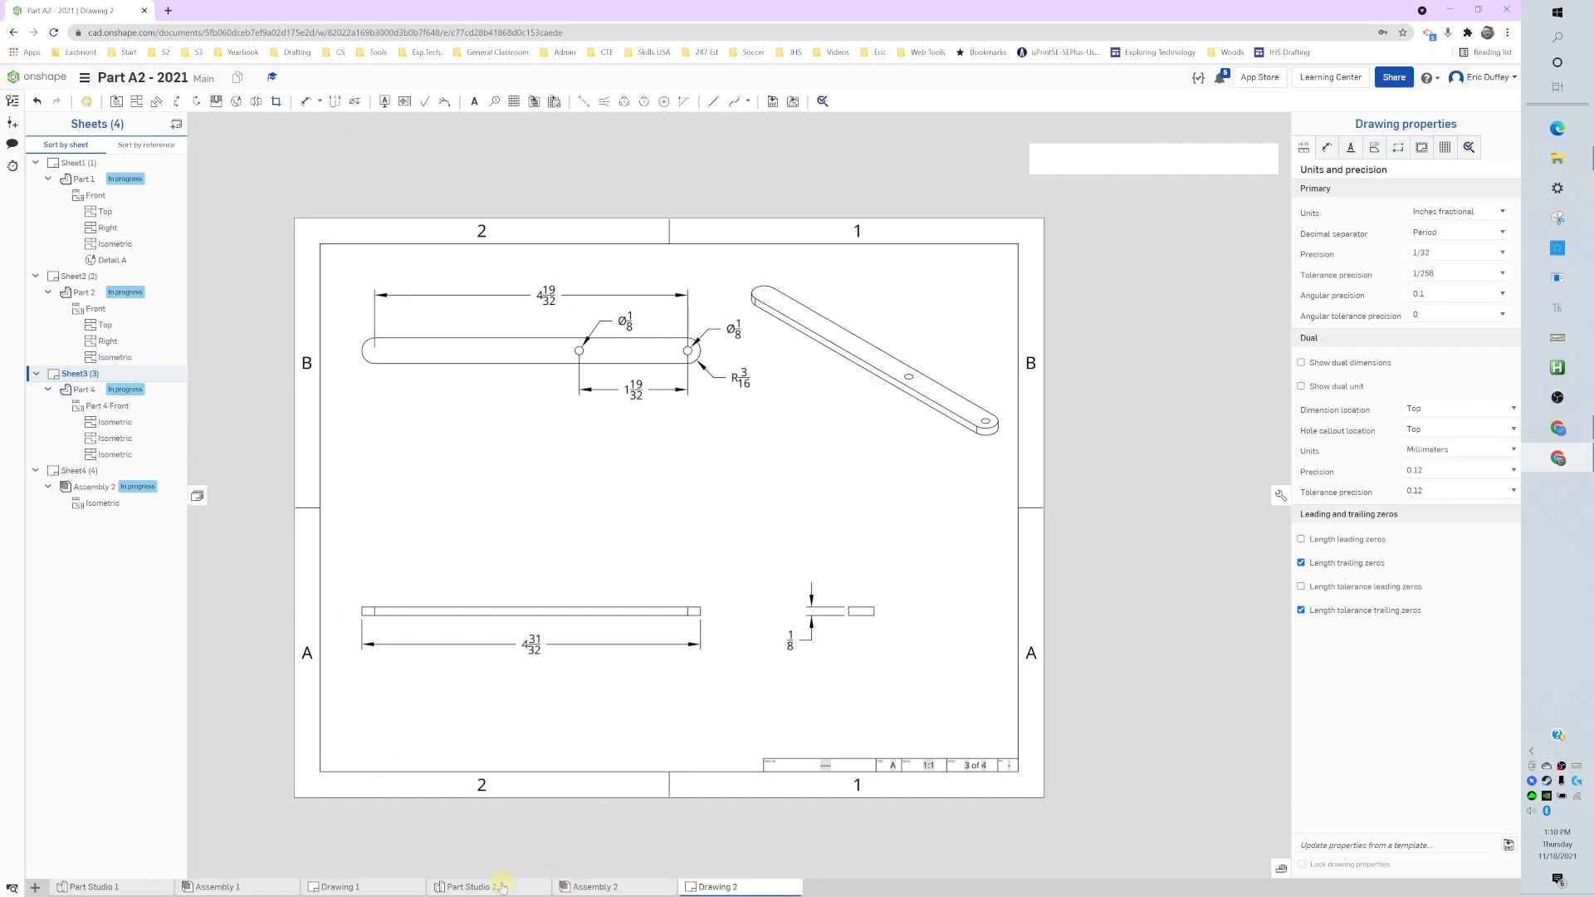
pyautogui.click(498, 886)
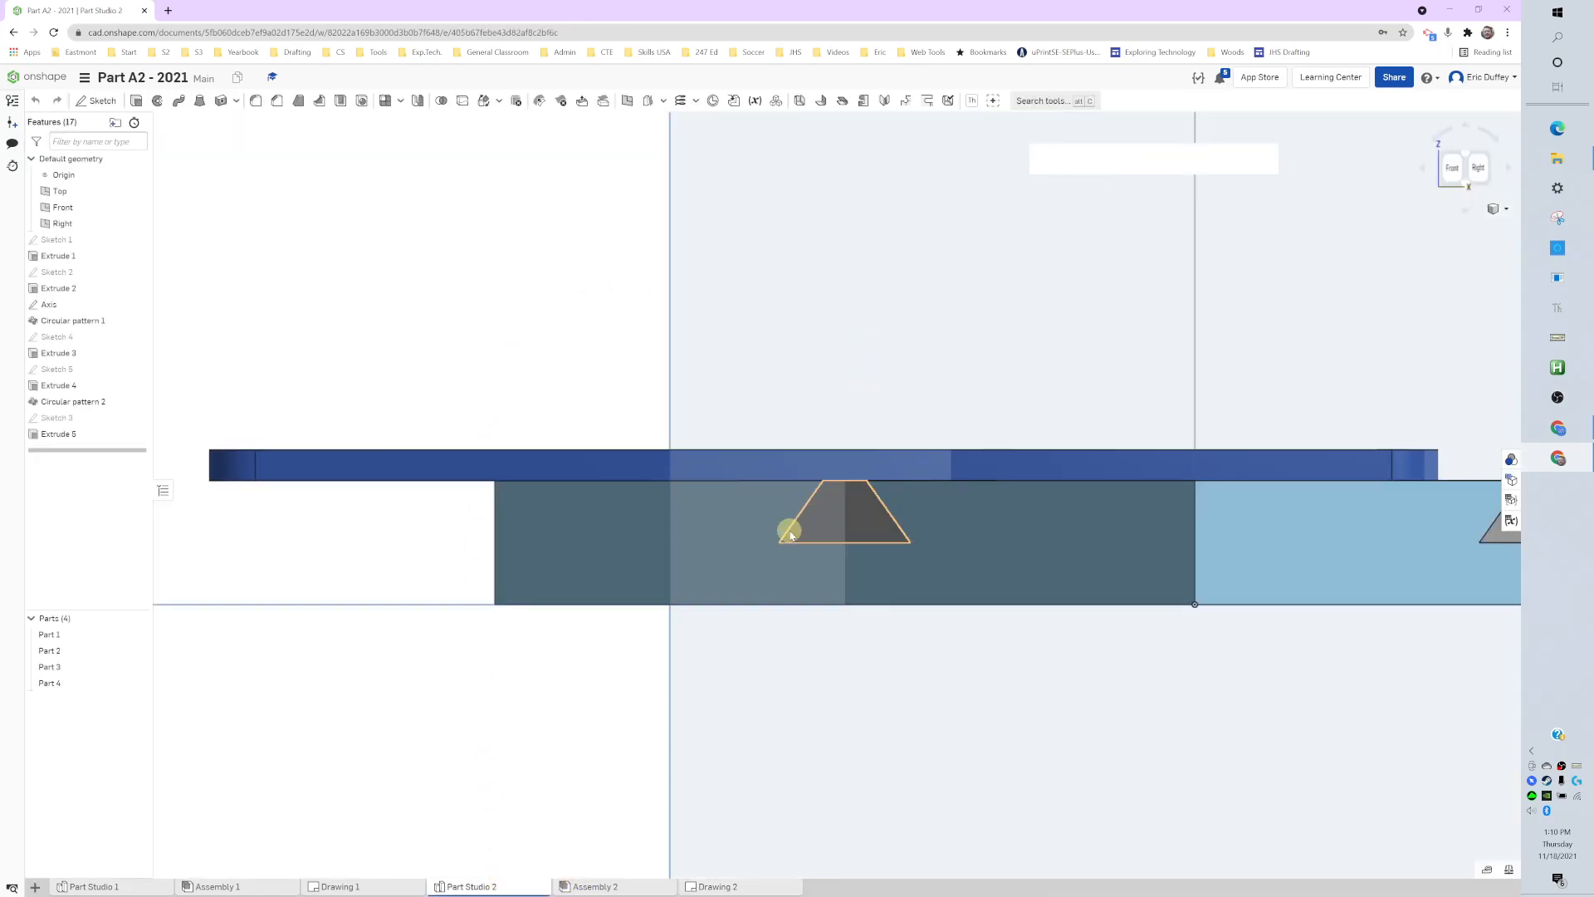
pyautogui.middleClick(466, 338)
pyautogui.moveTo(466, 338); pyautogui.dragTo(629, 476, button='right')
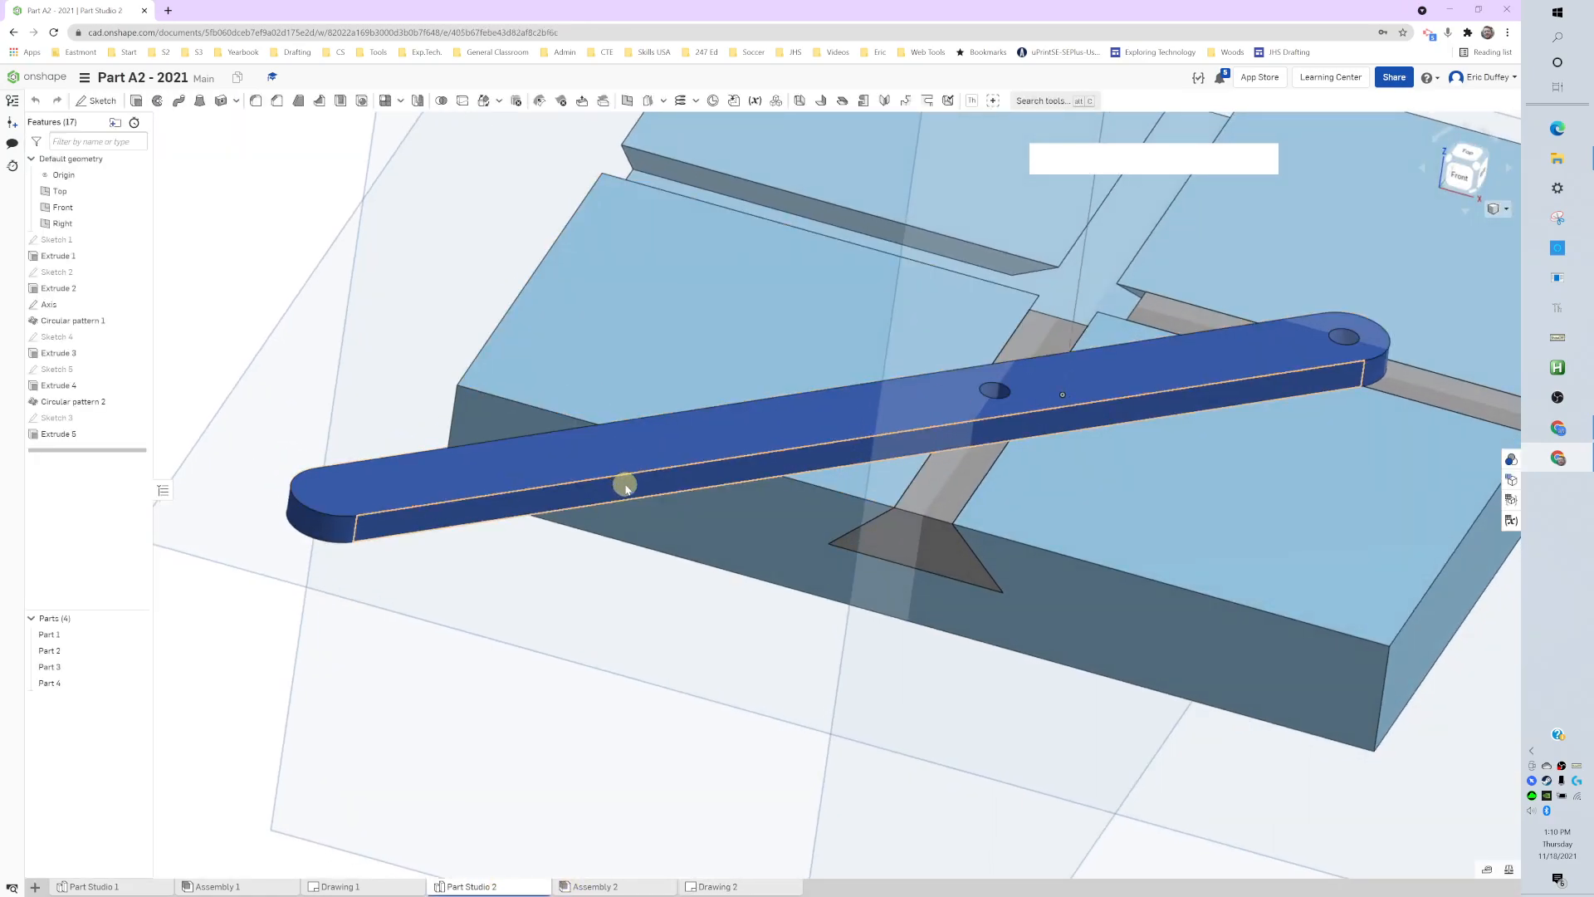
pyautogui.rightClick(629, 478)
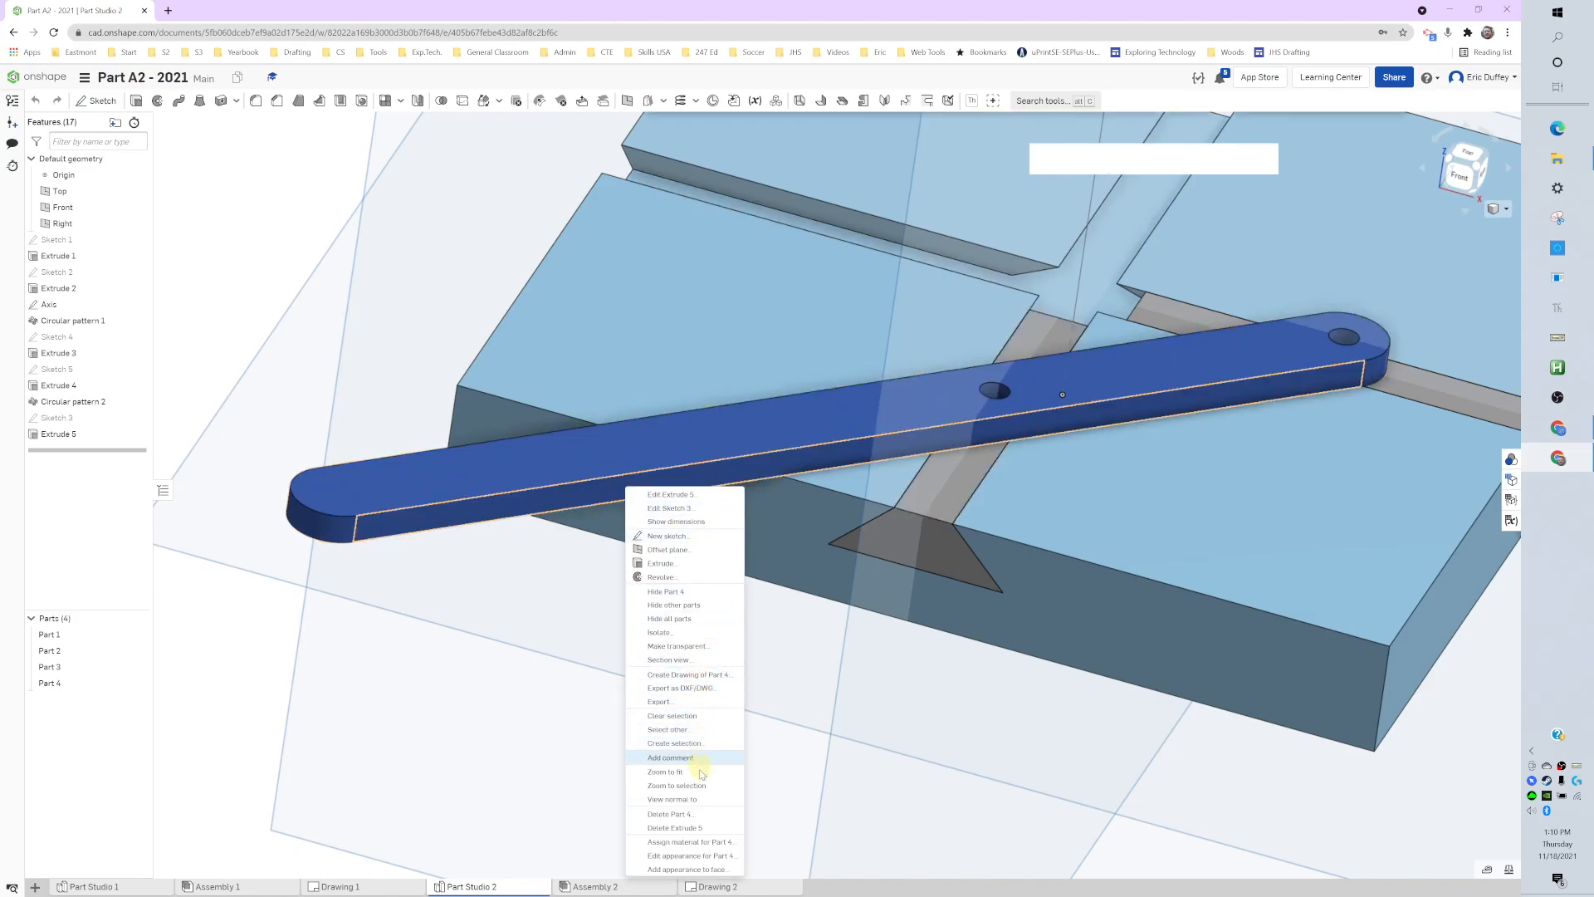
pyautogui.click(694, 798)
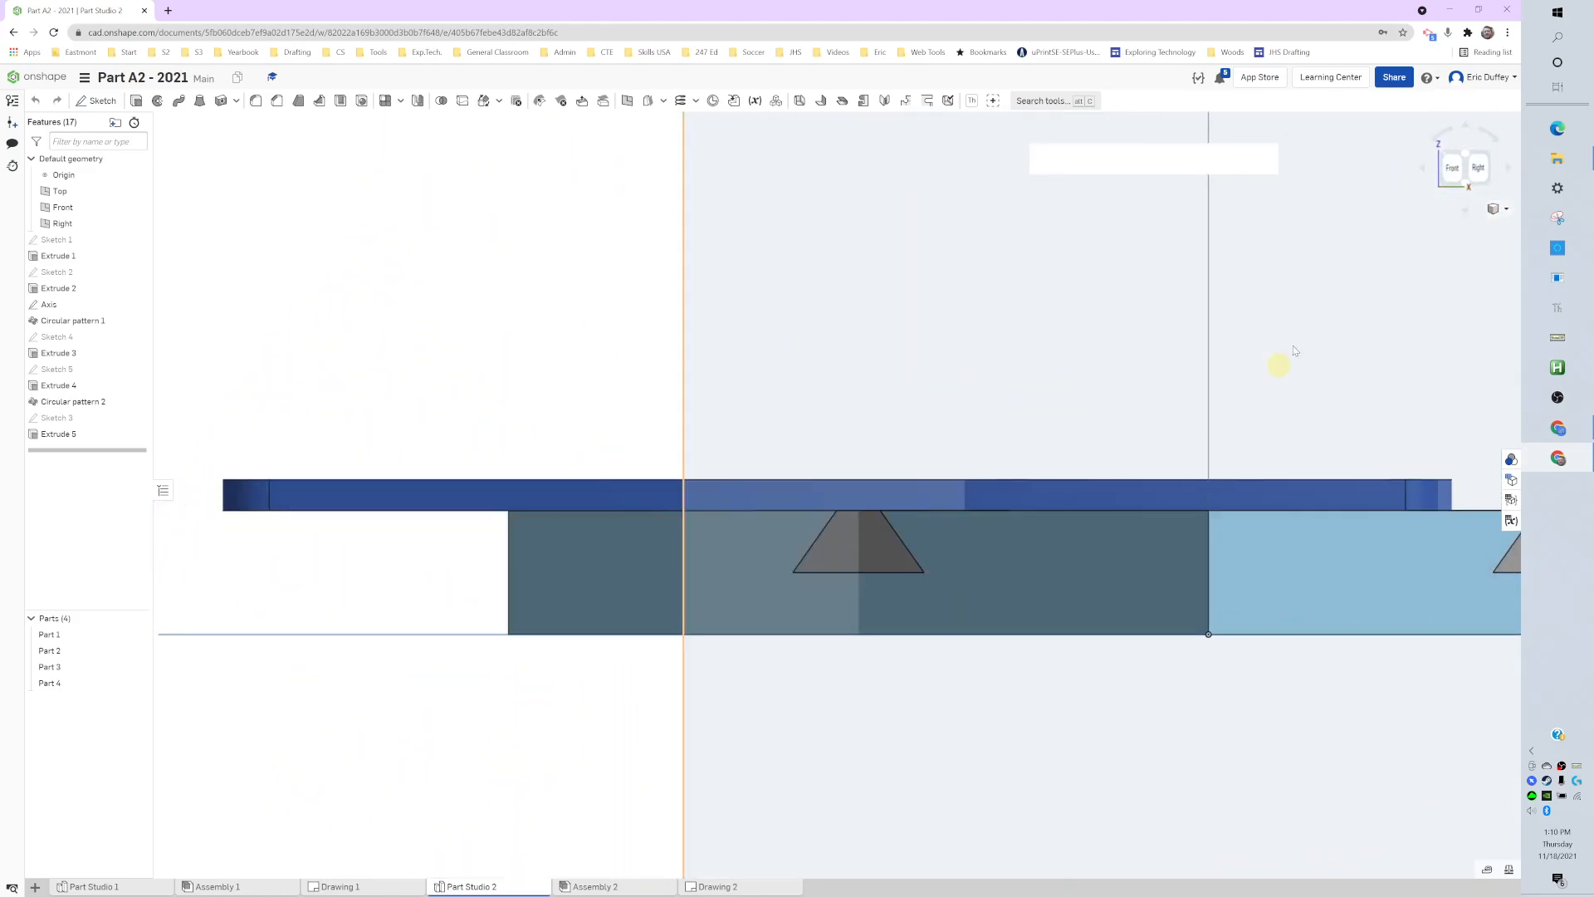
# - Orbit the model and restore the saved named view Part 4 Front, and return to Drawing 2
pyautogui.click(1501, 208)
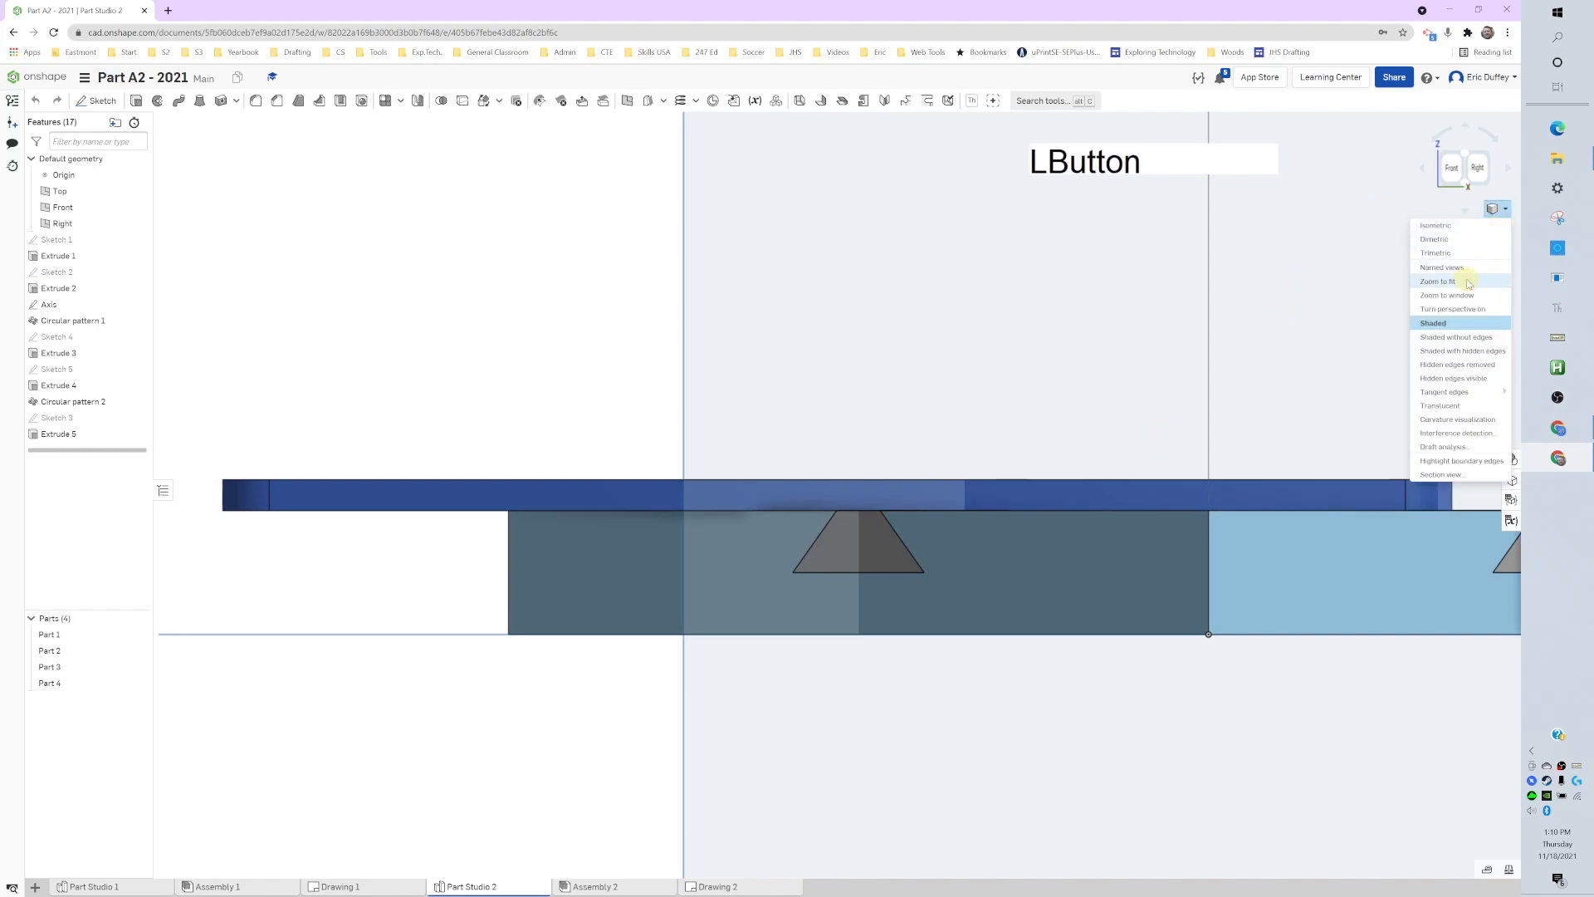
pyautogui.click(1459, 267)
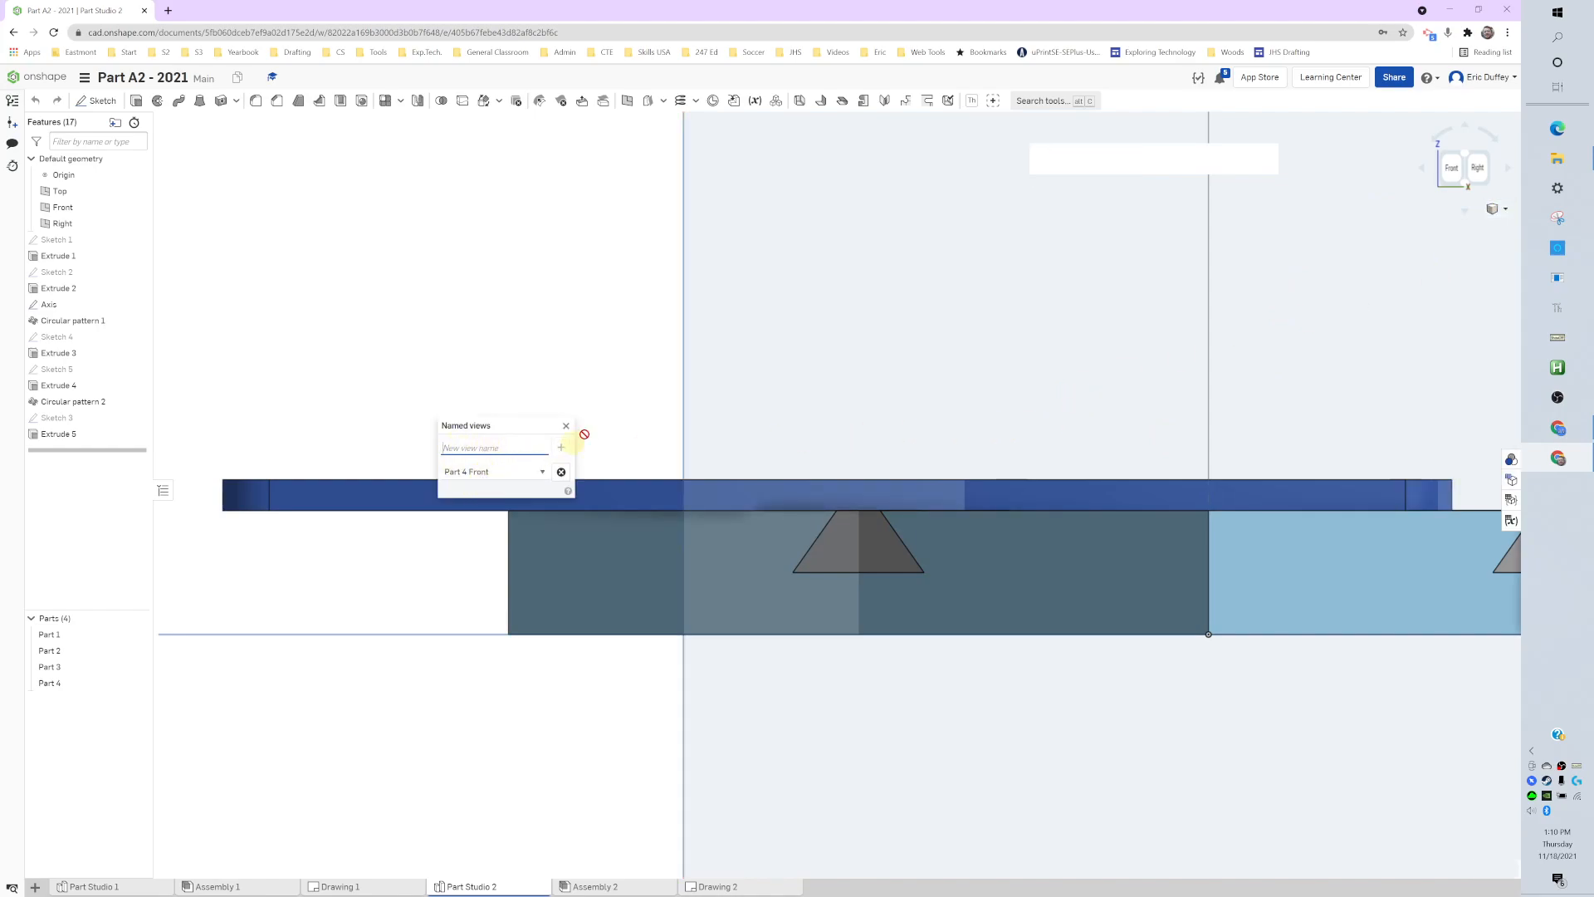
pyautogui.moveTo(544, 301); pyautogui.dragTo(524, 282, button='middle')
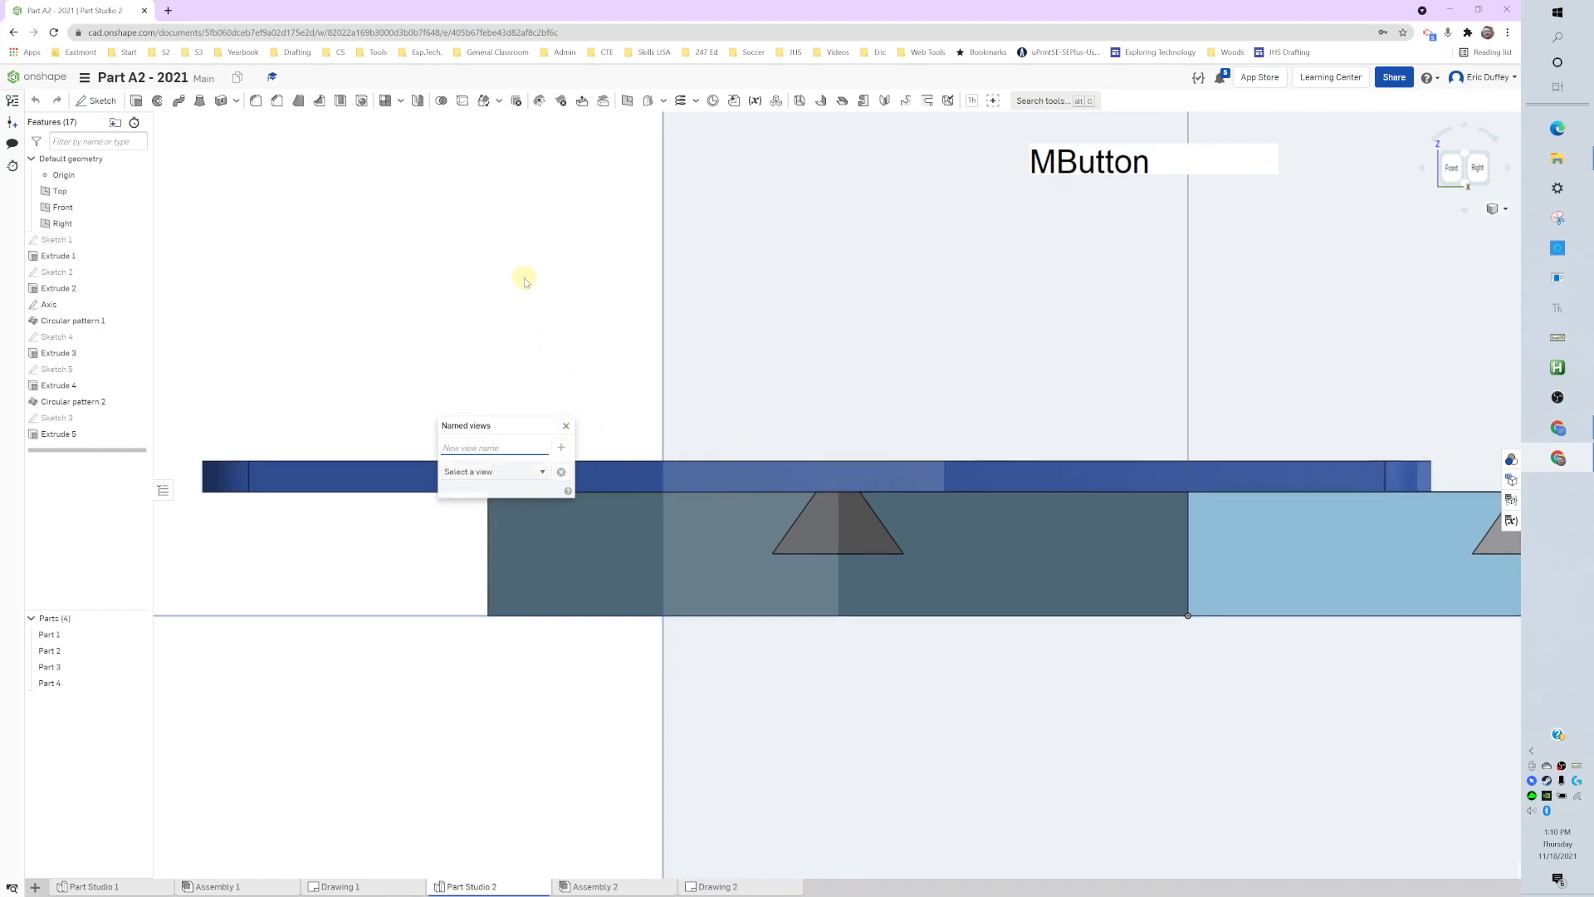
pyautogui.moveTo(524, 282); pyautogui.dragTo(540, 295, button='right')
pyautogui.click(542, 471)
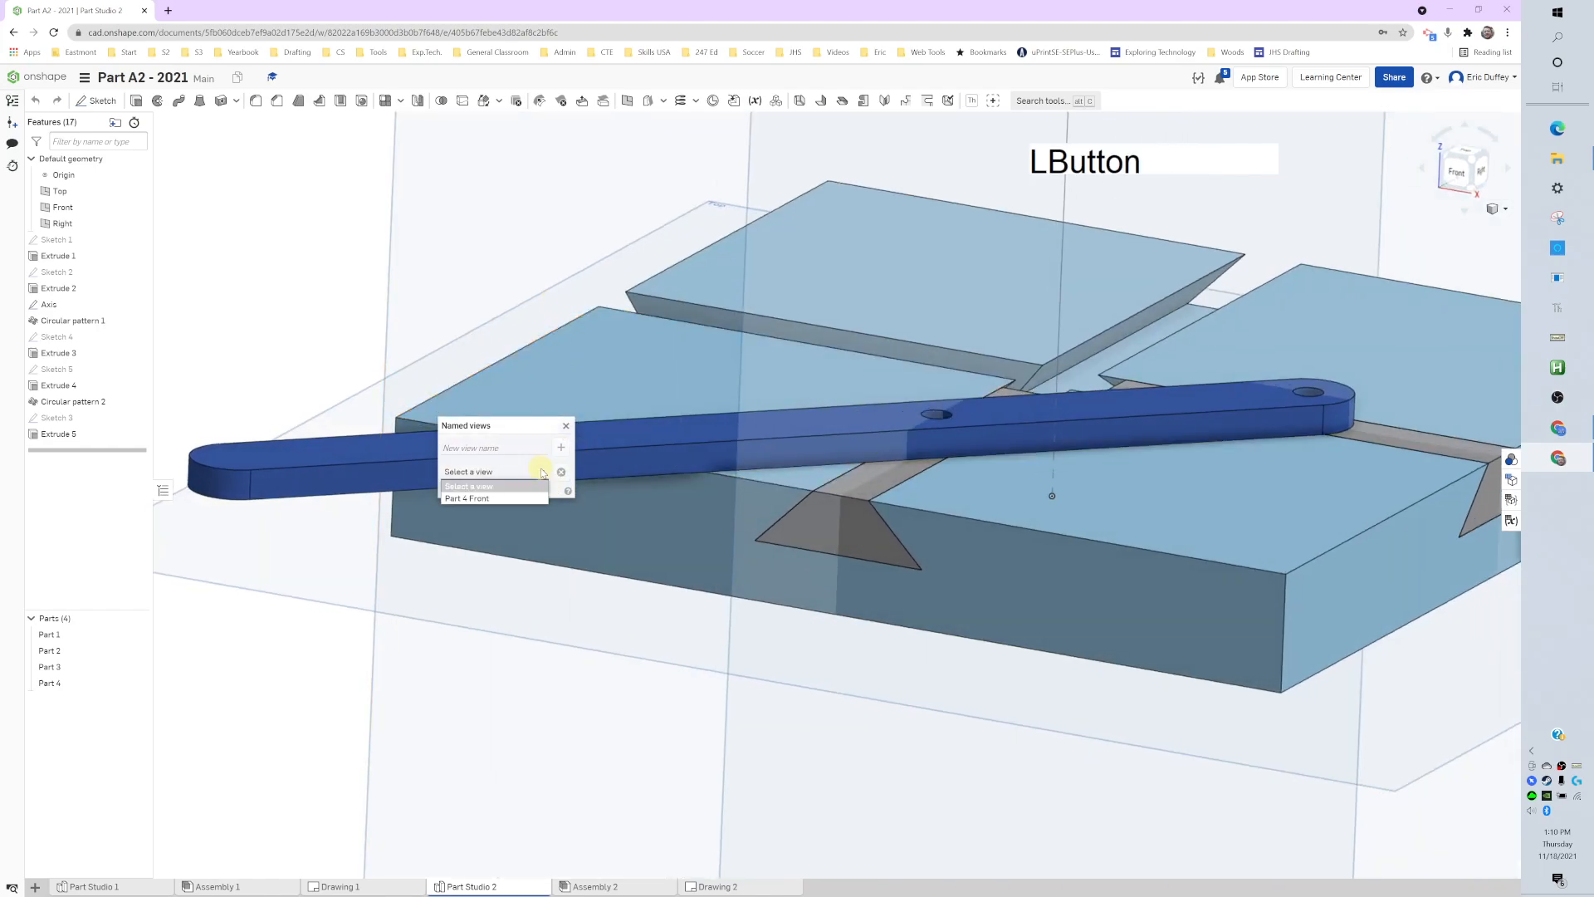
pyautogui.click(485, 499)
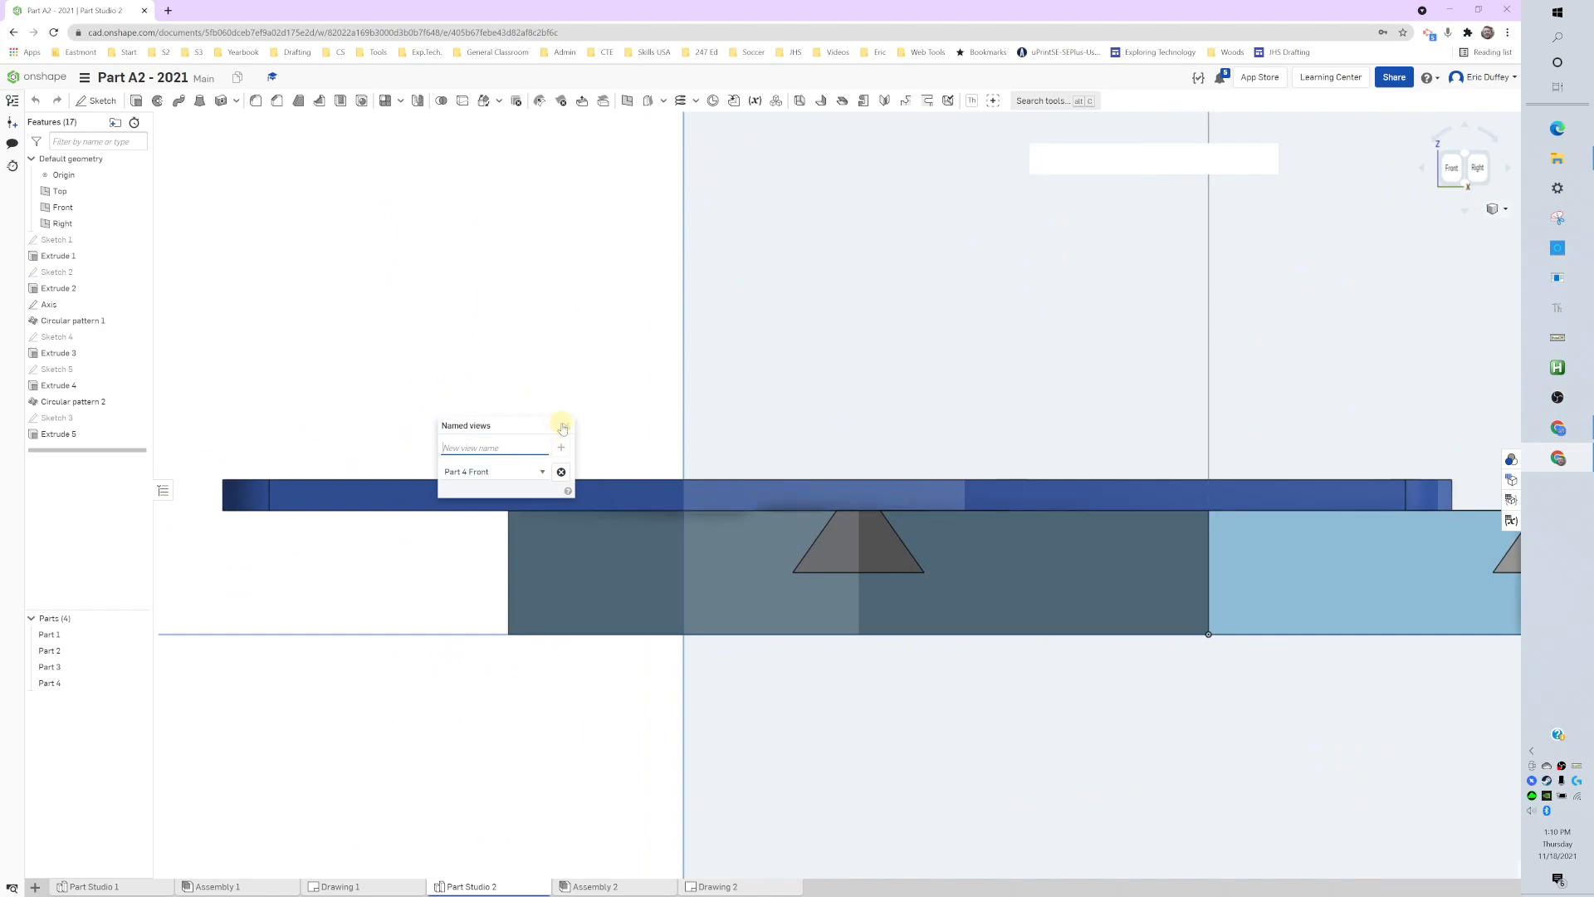
pyautogui.click(563, 427)
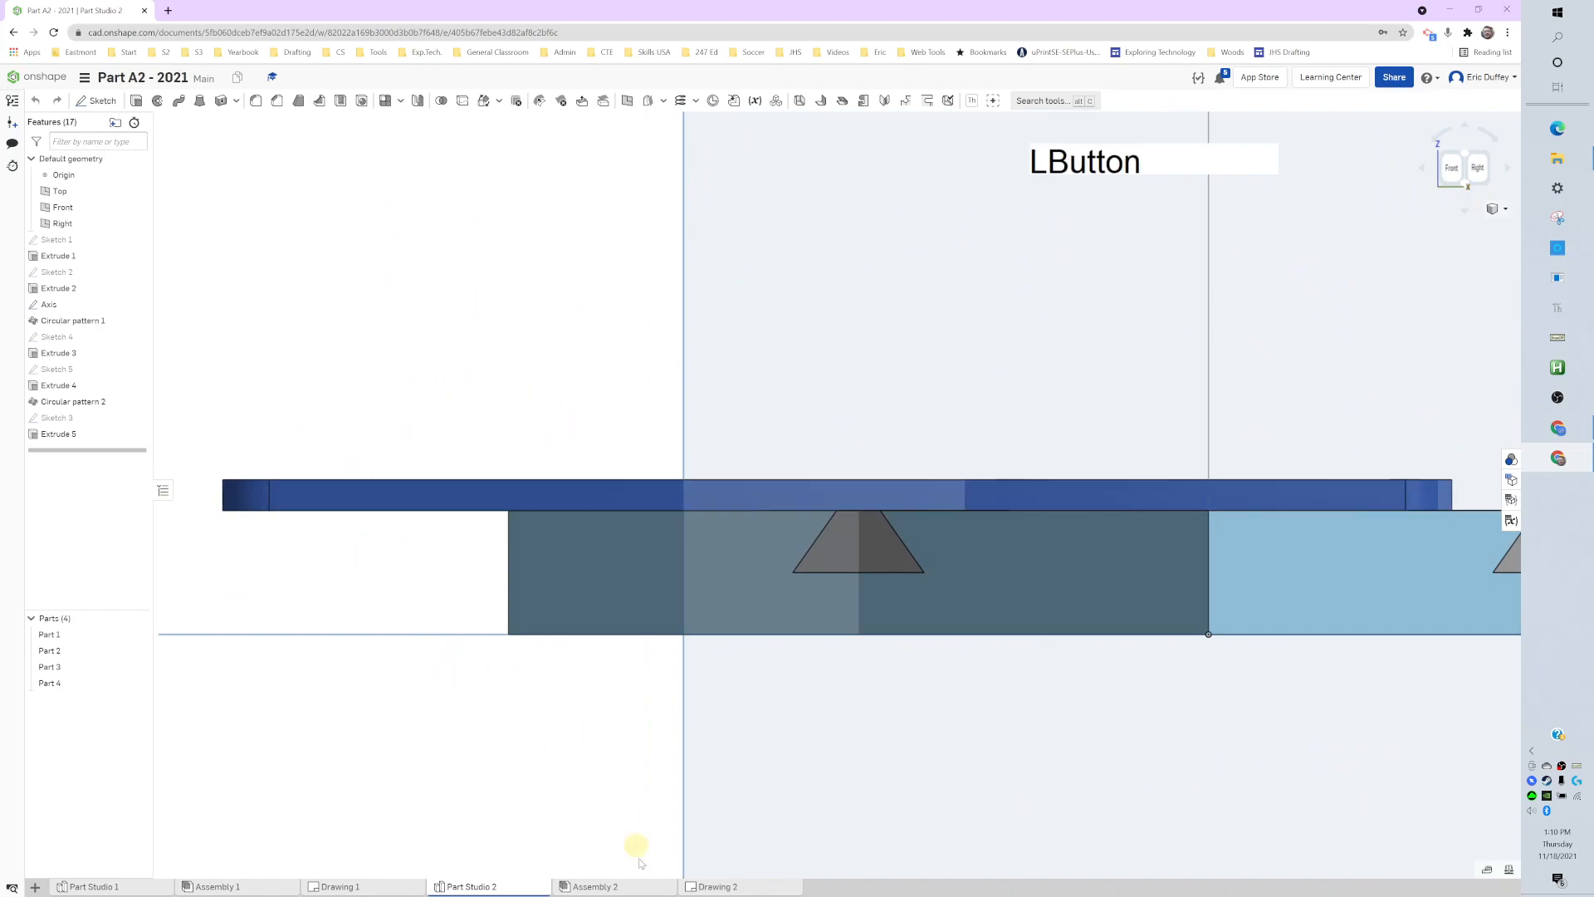
pyautogui.click(713, 886)
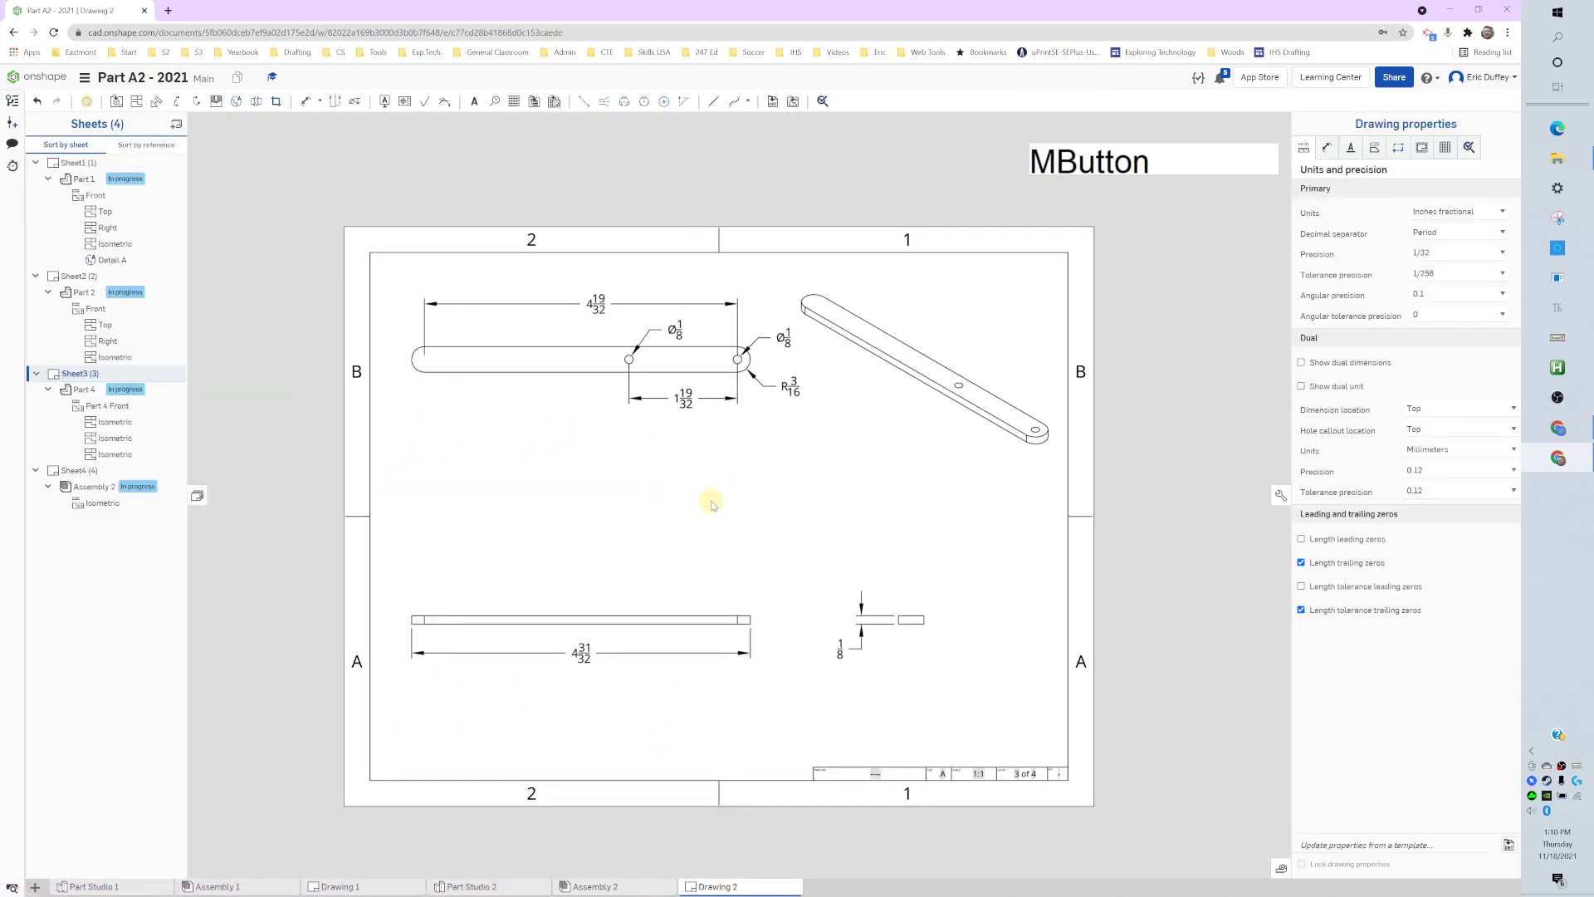